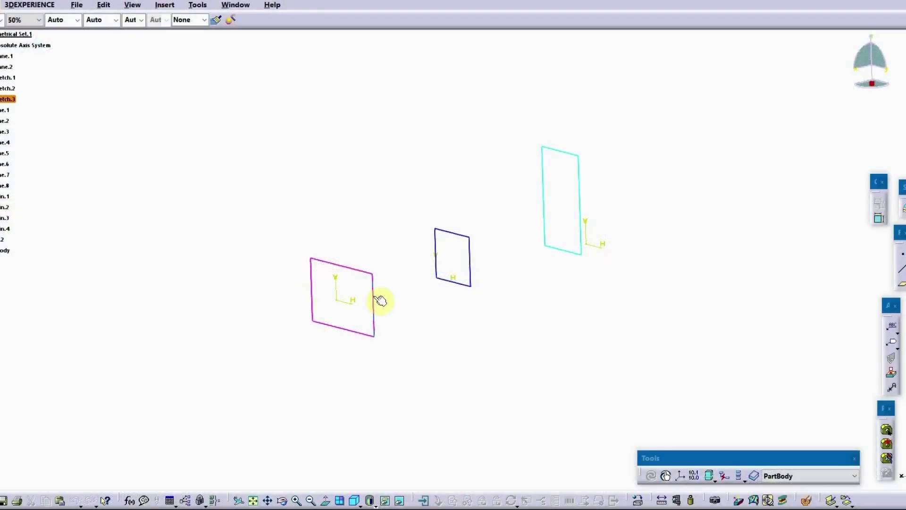
Step: Define a Multi-Sections Solid through Sketch.3, Sketch.1 and Sketch.2, in that order, and preview it
click(887, 472)
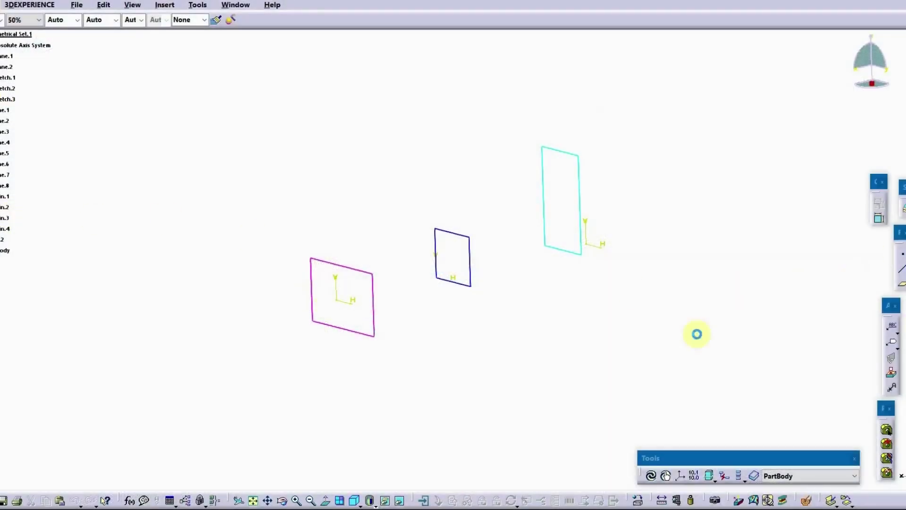
click(375, 323)
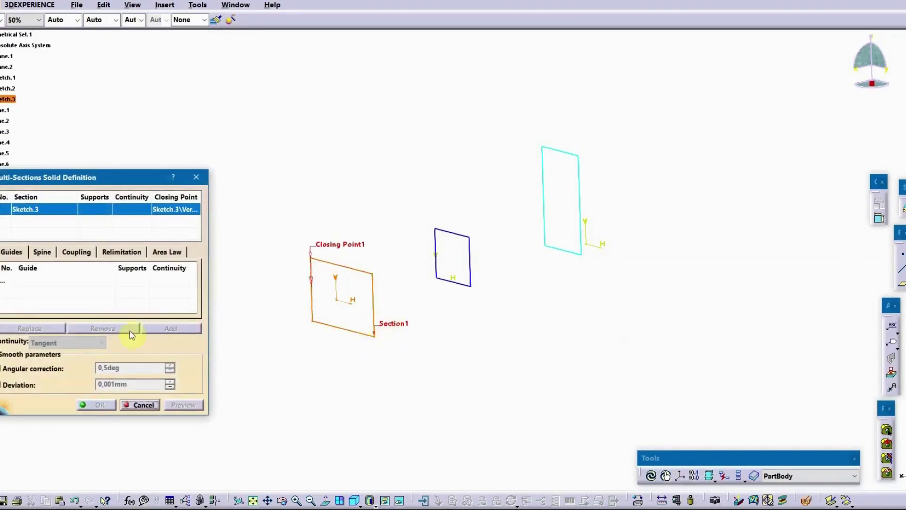
click(7, 77)
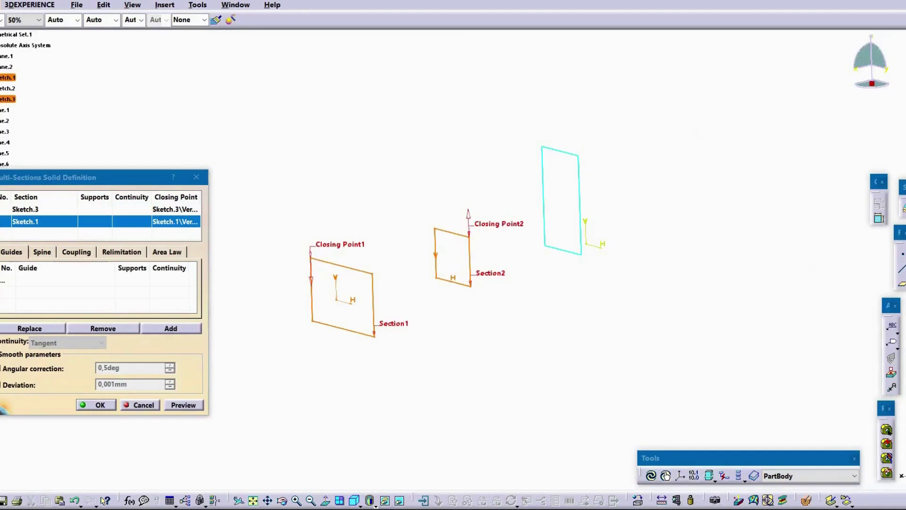
click(56, 235)
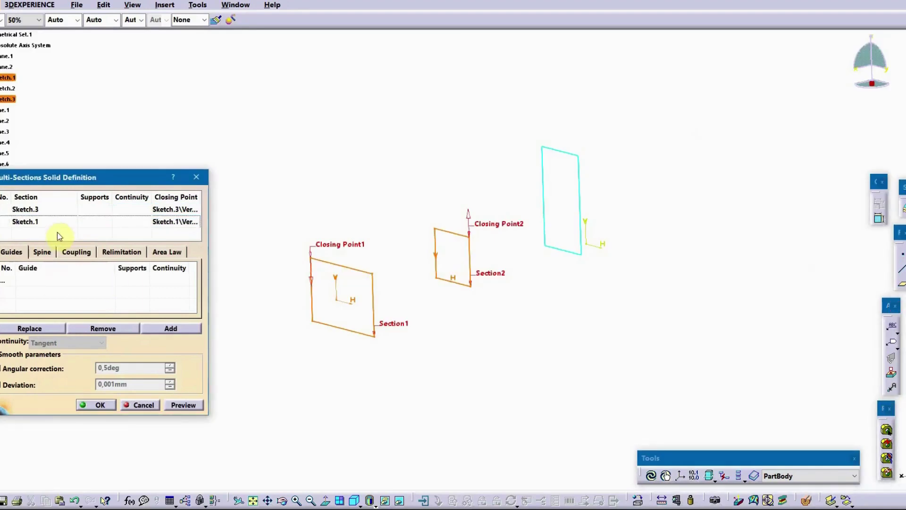
click(579, 180)
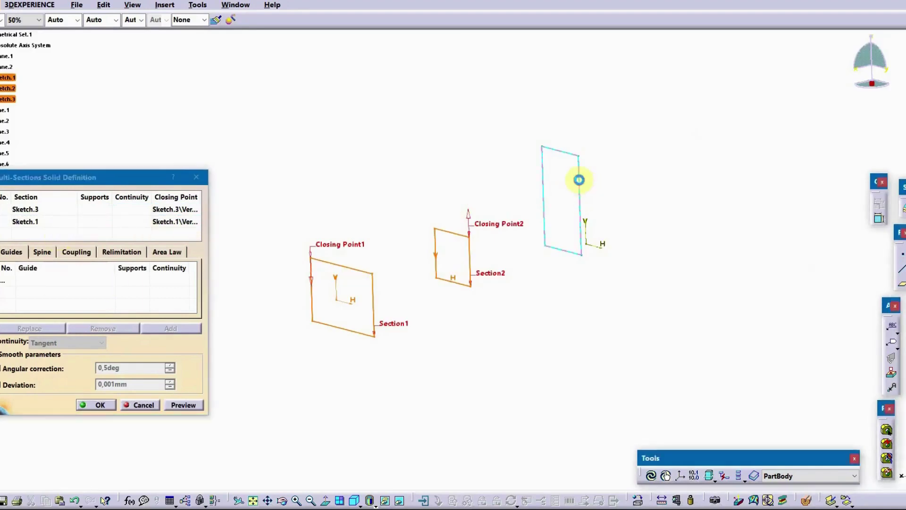
click(183, 405)
middle_drag(325, 356, 464, 337)
Step: Replace the closing point of the middle section with its corner that corresponds to Closing Point1, and preview the solid
right_click(537, 233)
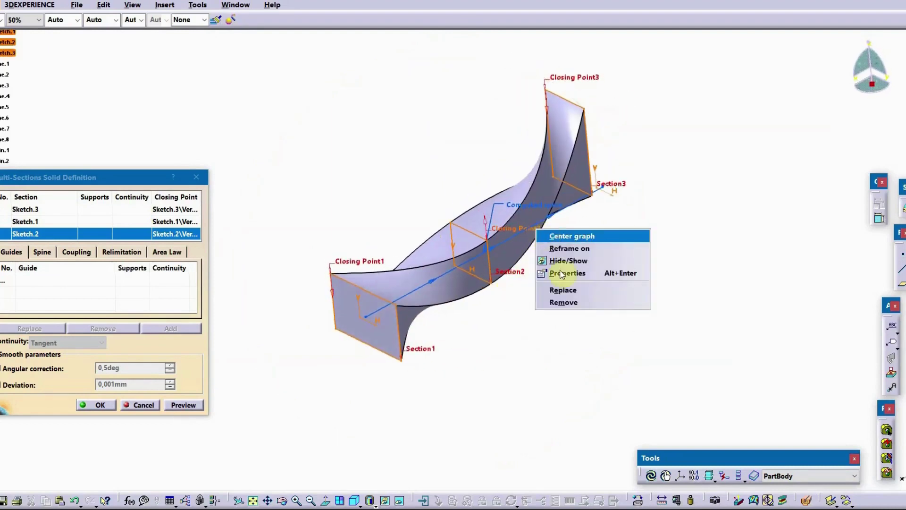
click(568, 294)
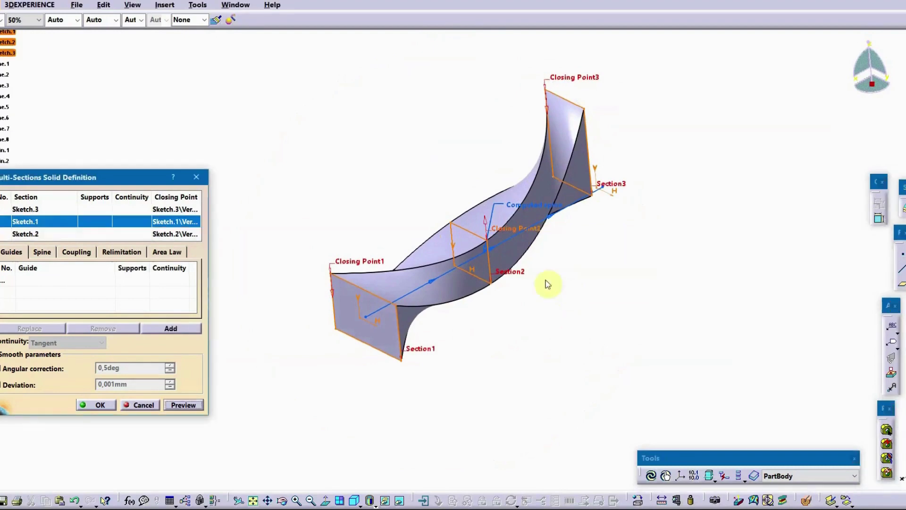
click(451, 224)
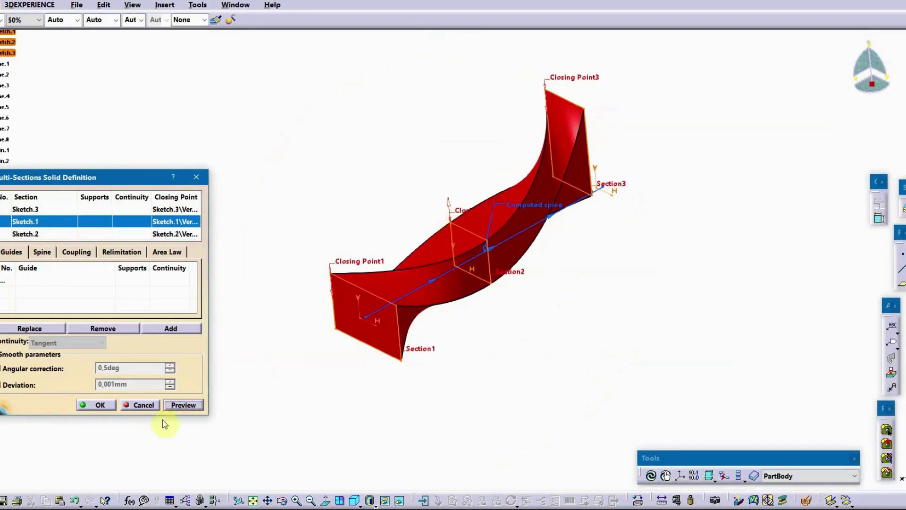
click(187, 405)
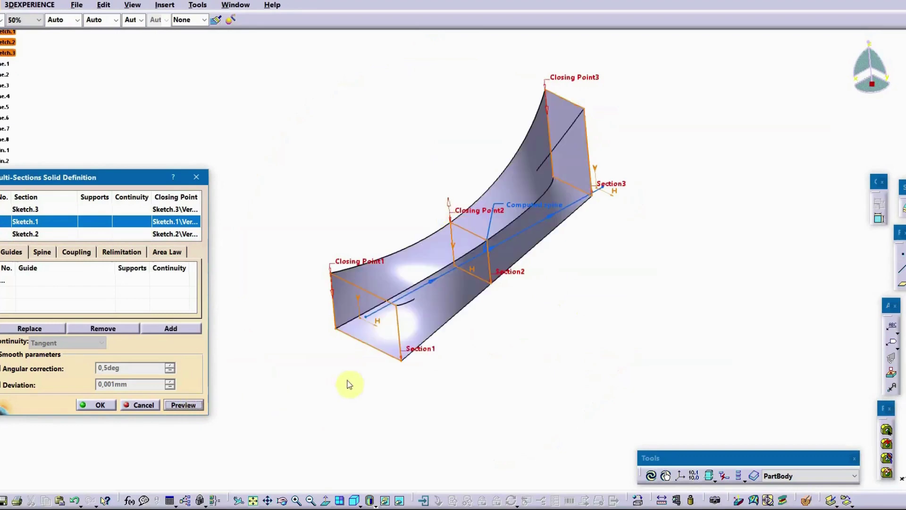
Step: Reverse the direction of the middle section's closing point to match the other sections, and preview the solid
middle_drag(354, 371, 361, 348)
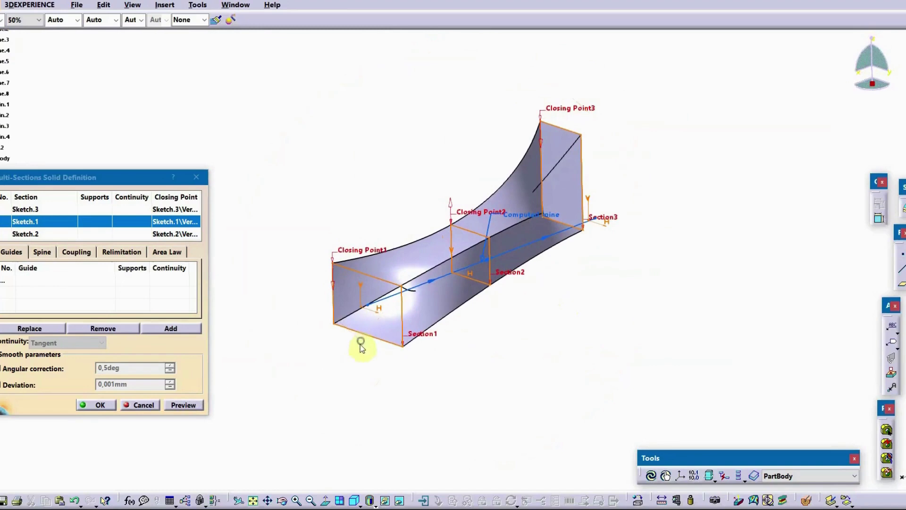
click(451, 204)
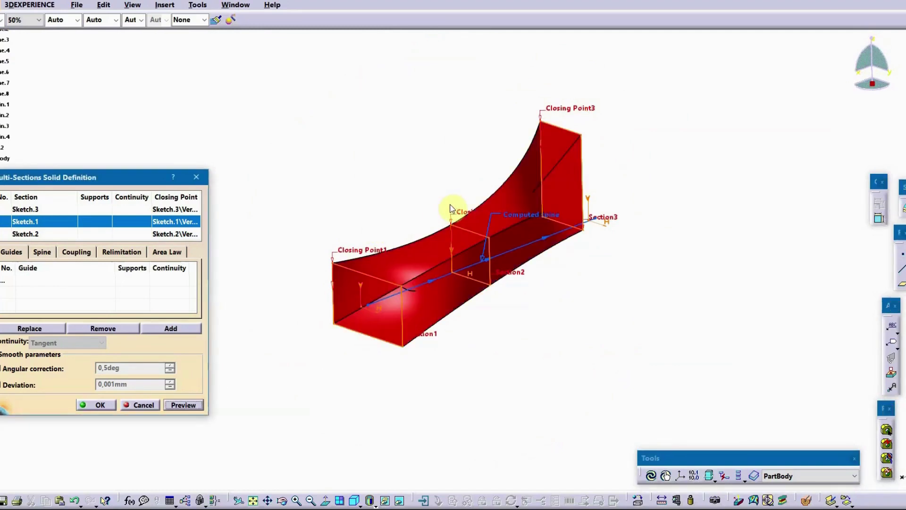
click(184, 405)
middle_drag(339, 370, 313, 324)
middle_drag(448, 205, 488, 259)
middle_drag(414, 390, 423, 406)
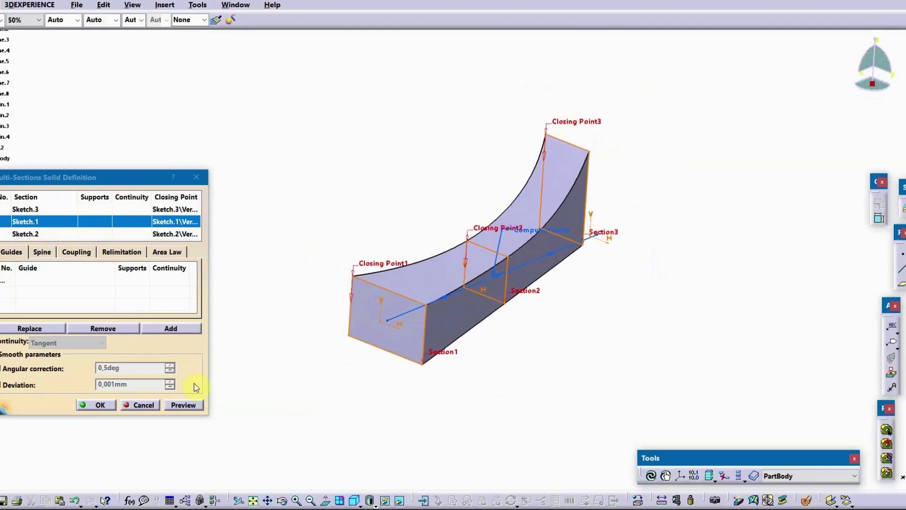
Step: Set the sections coupling to Ratio and preview the resulting solid
click(43, 252)
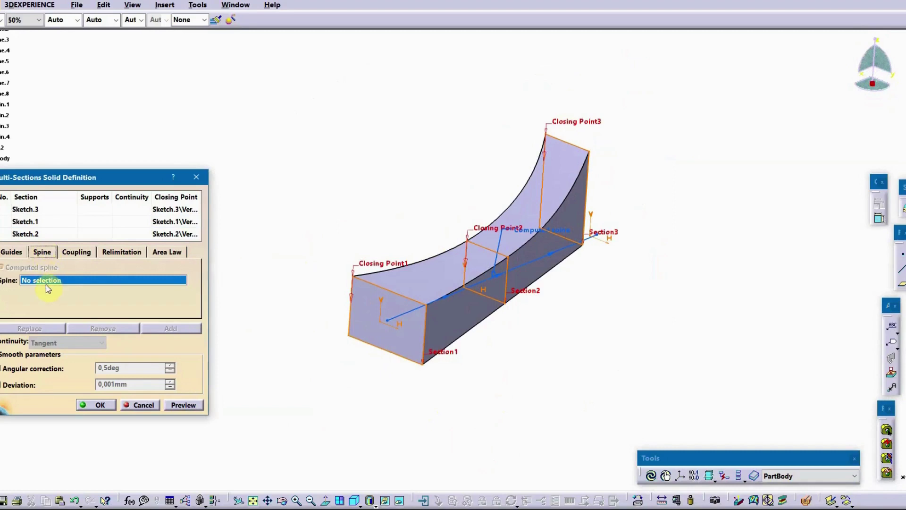
click(73, 253)
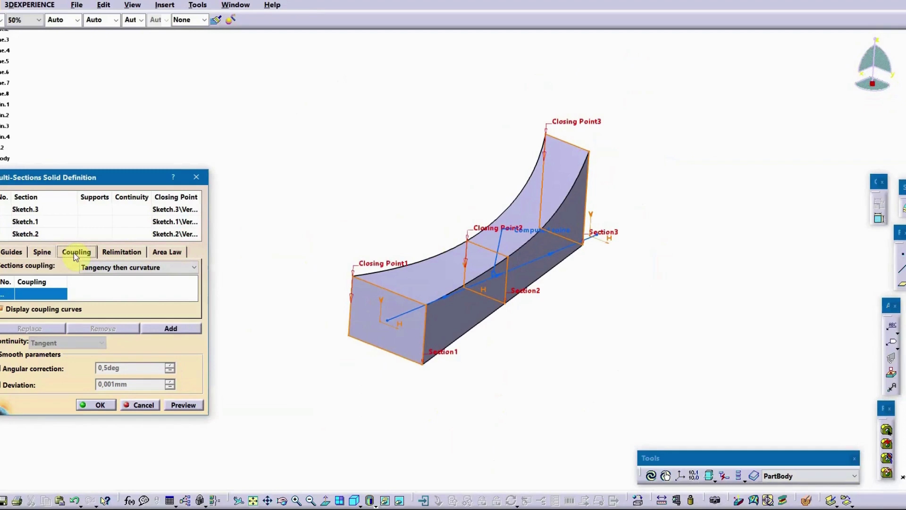
click(201, 408)
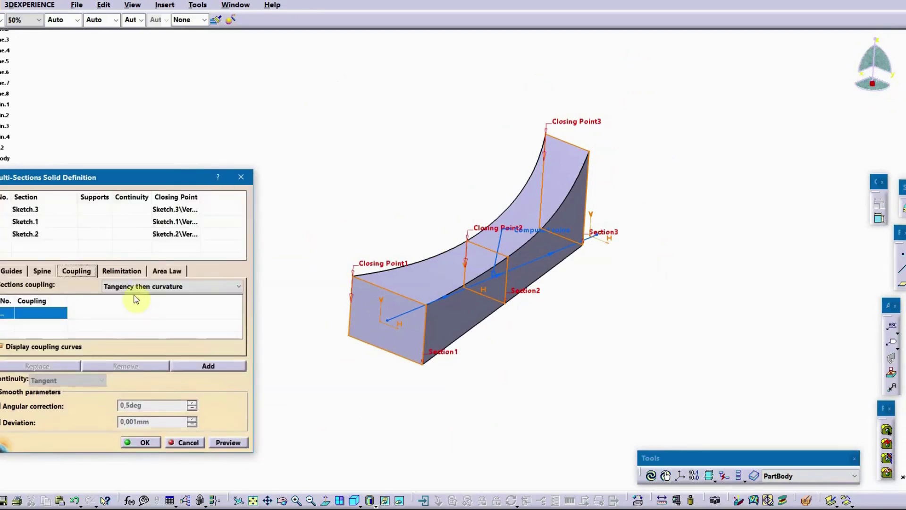
click(130, 286)
click(129, 297)
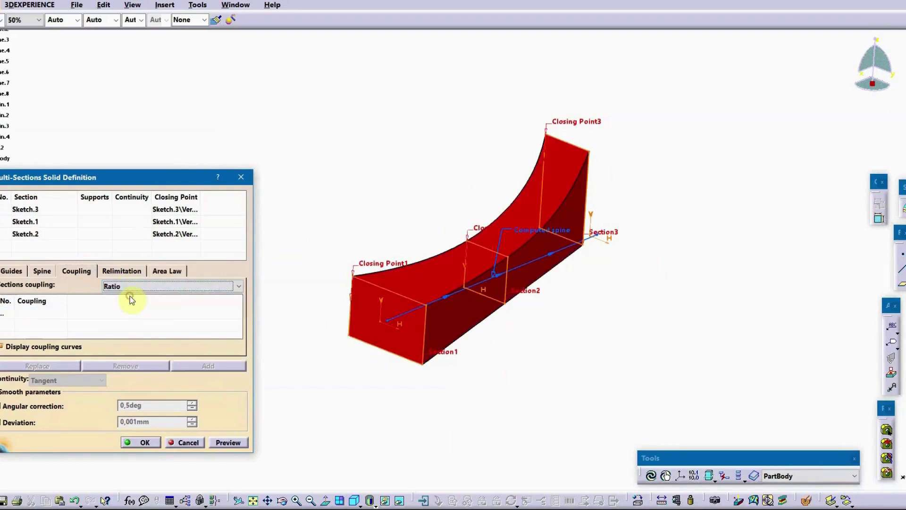
click(230, 444)
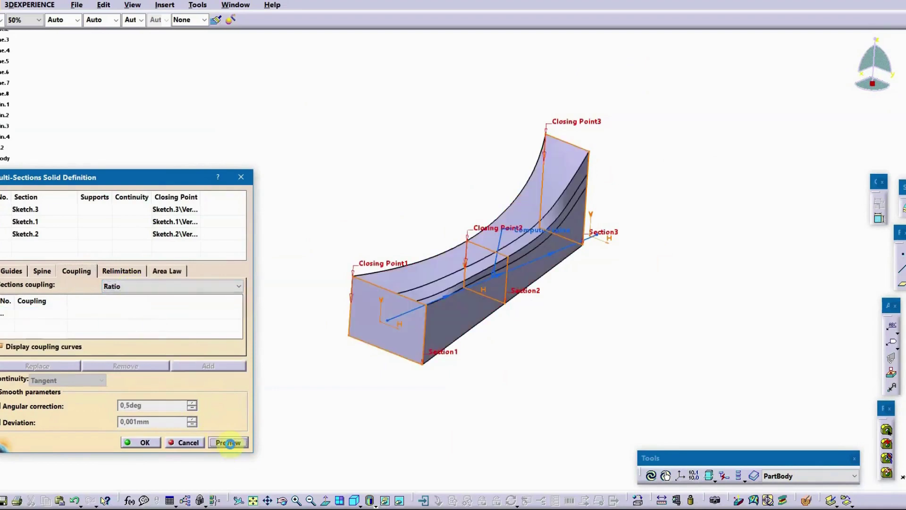
mouse_move(425, 390)
middle_down()
mouse_move(397, 340)
mouse_move(439, 378)
mouse_move(433, 392)
middle_up()
Step: Try the Tangency and Tangency then curvature section couplings, previewing the solid with each
click(164, 286)
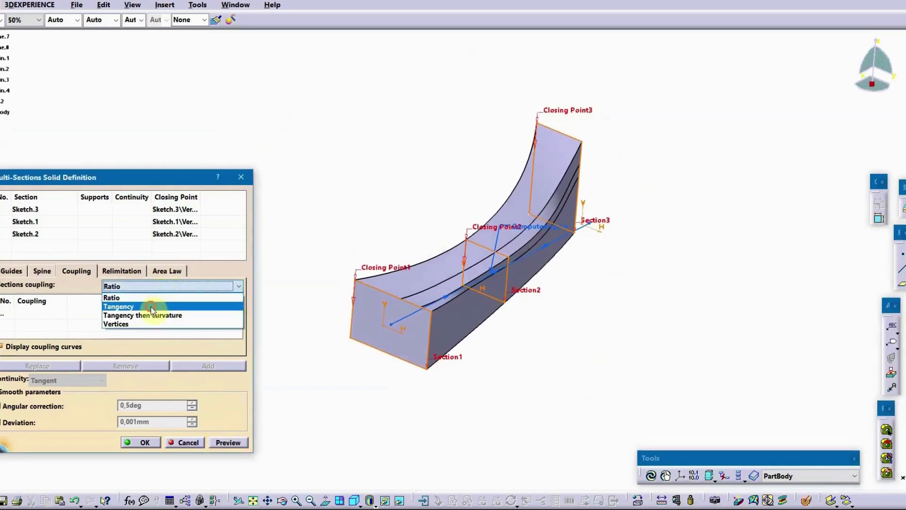
click(153, 309)
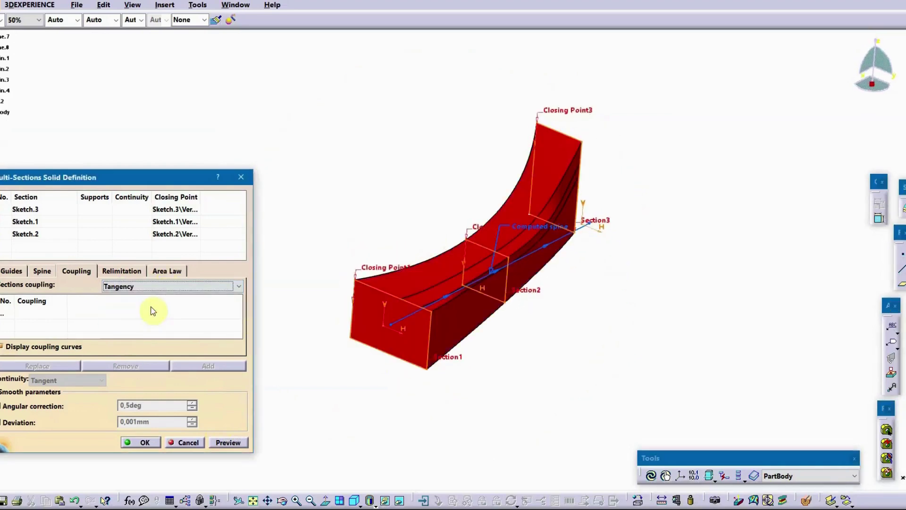
click(229, 443)
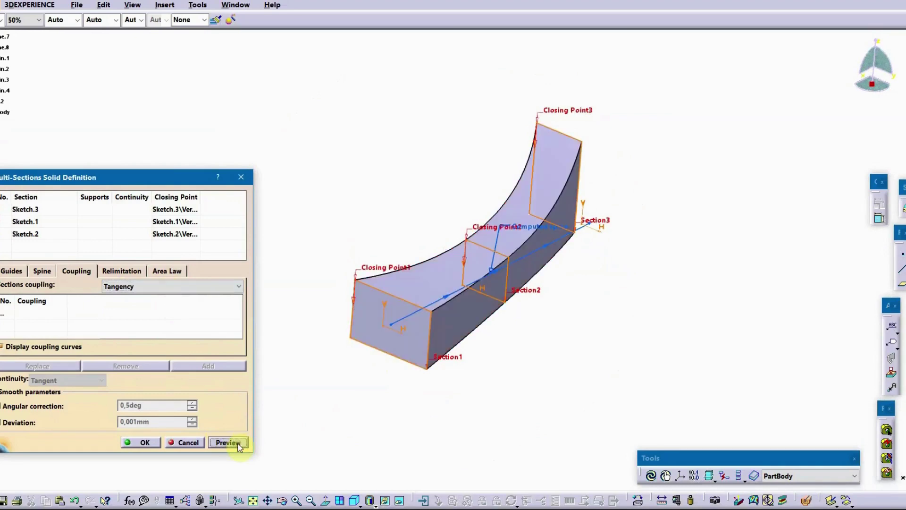
click(173, 287)
click(157, 315)
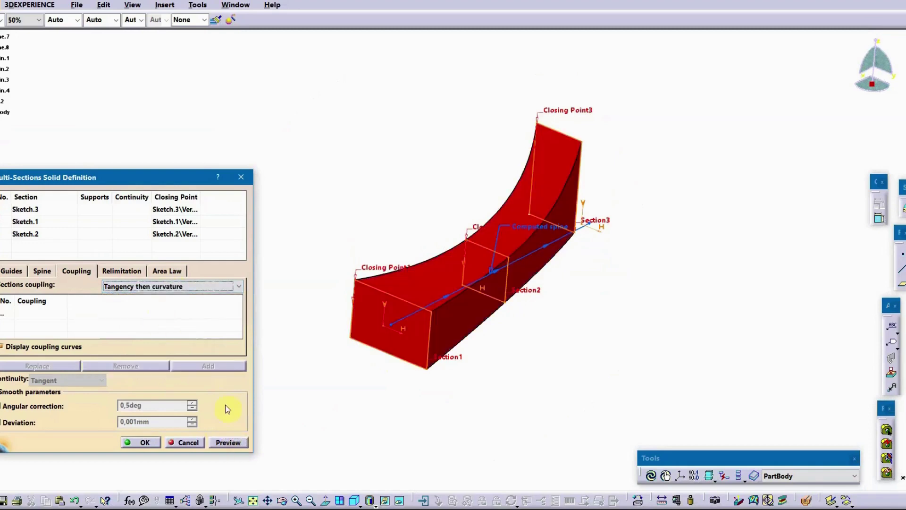
click(237, 444)
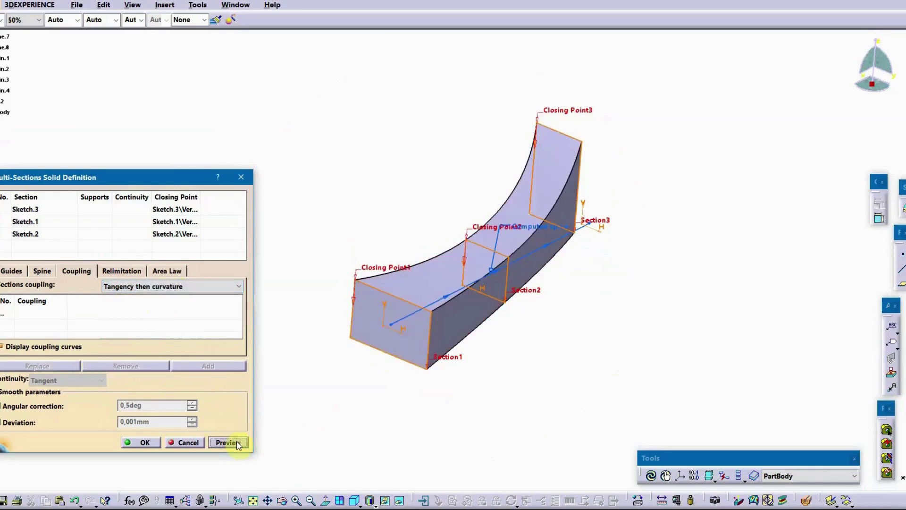
Step: Set the sections coupling to Vertices and preview the solid
click(202, 286)
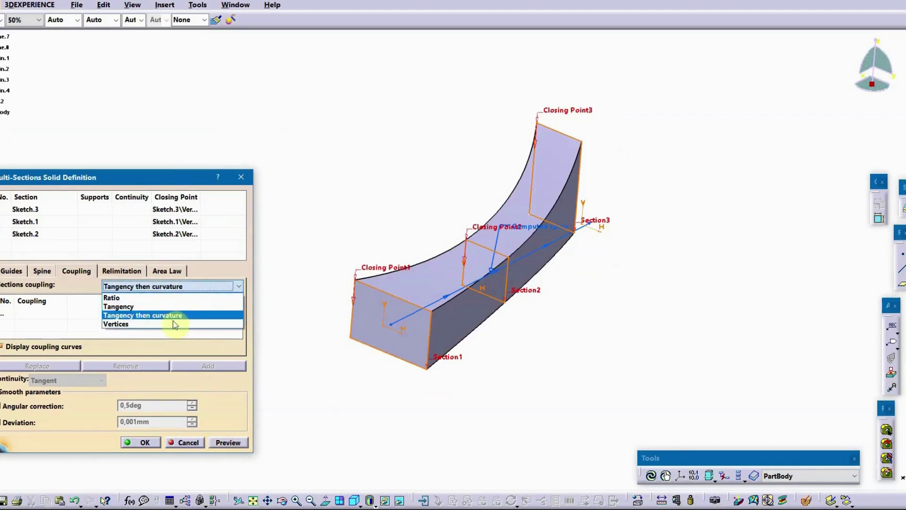
click(170, 325)
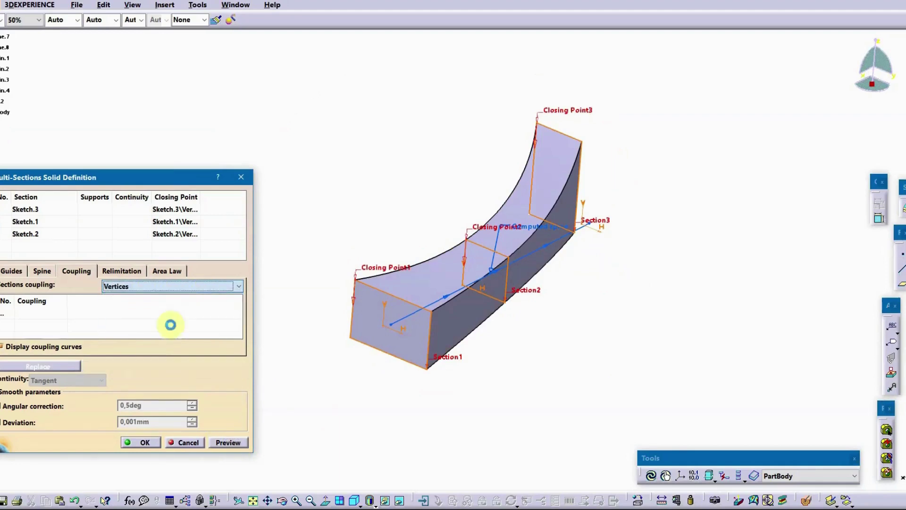
click(229, 443)
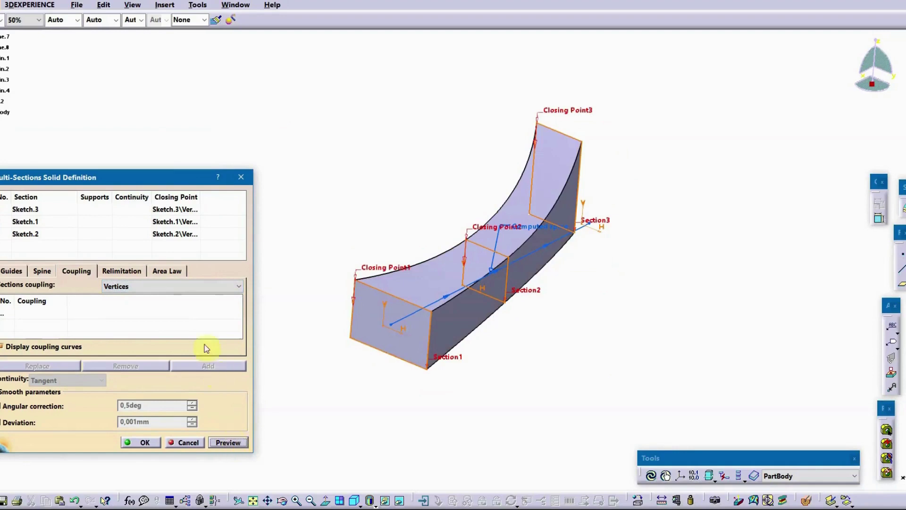
Step: Set the sections coupling to Tangency then curvature and preview the solid
click(182, 287)
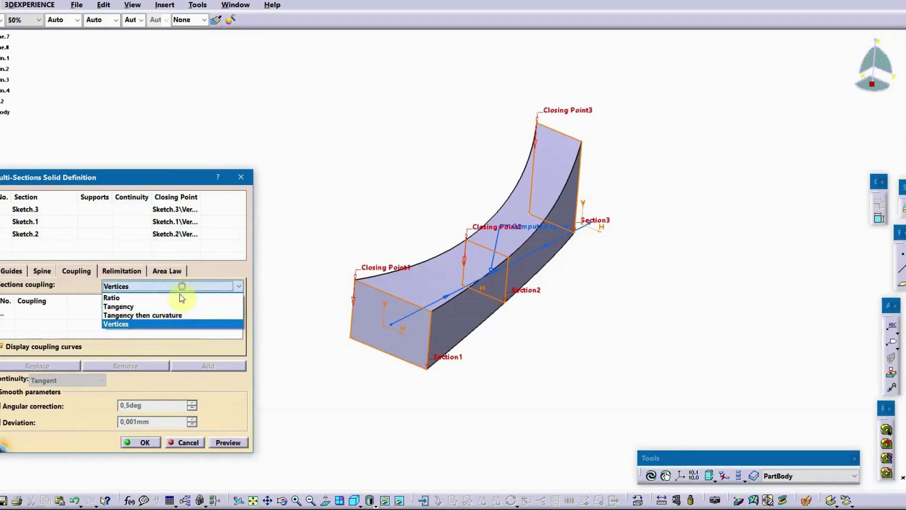
click(171, 315)
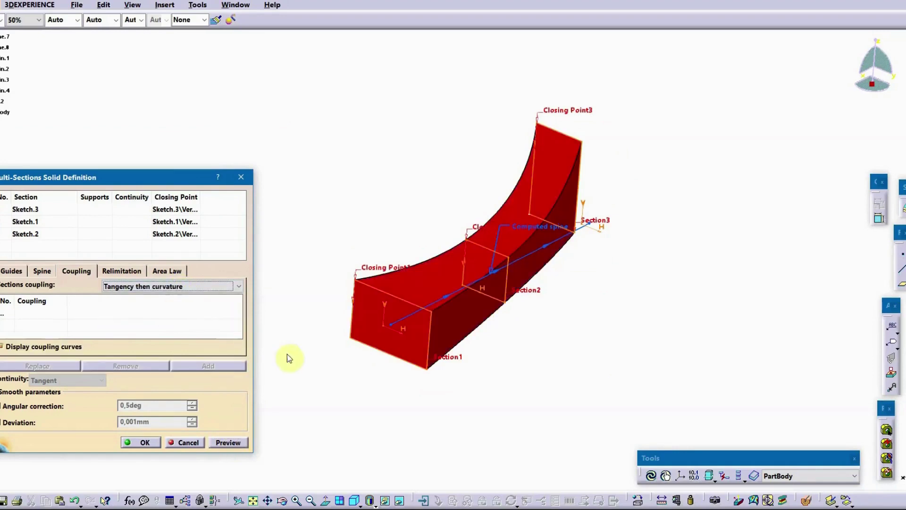
click(237, 446)
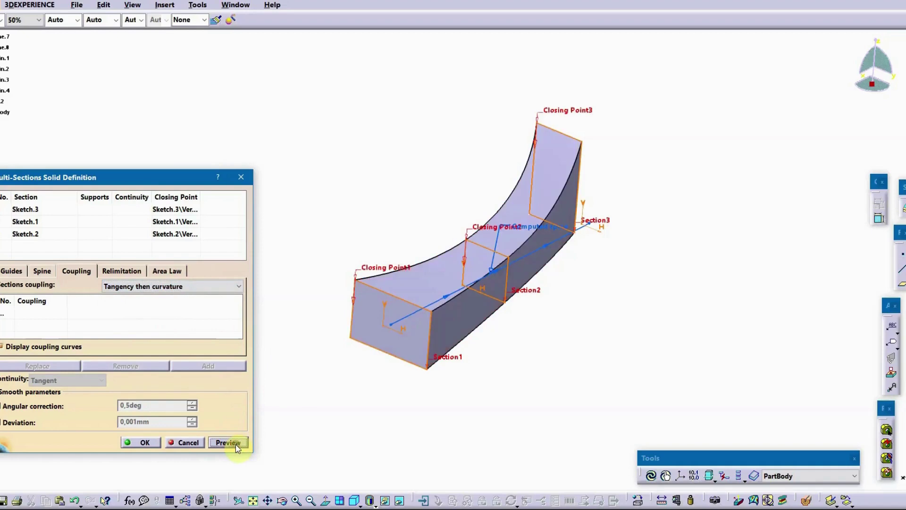
Step: Add Join.1 and Join.2 as guides of the multi-sections solid
click(17, 271)
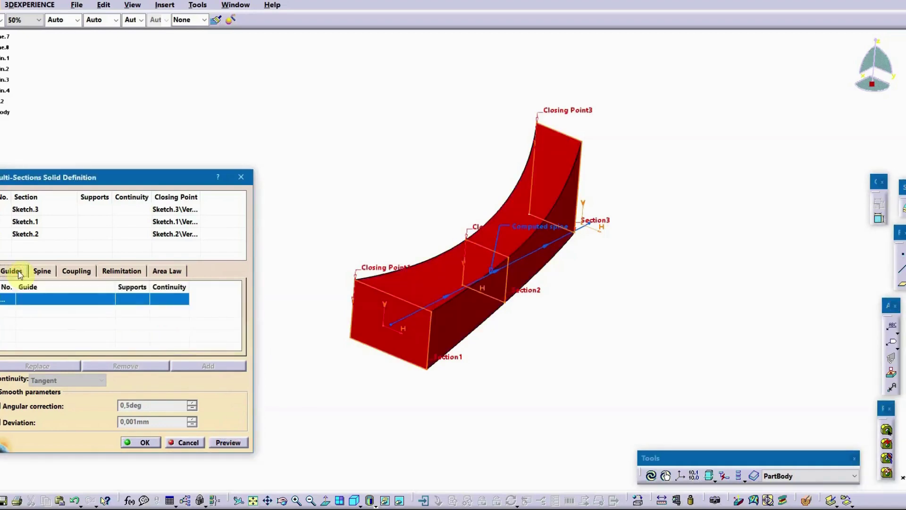
click(5, 59)
click(17, 304)
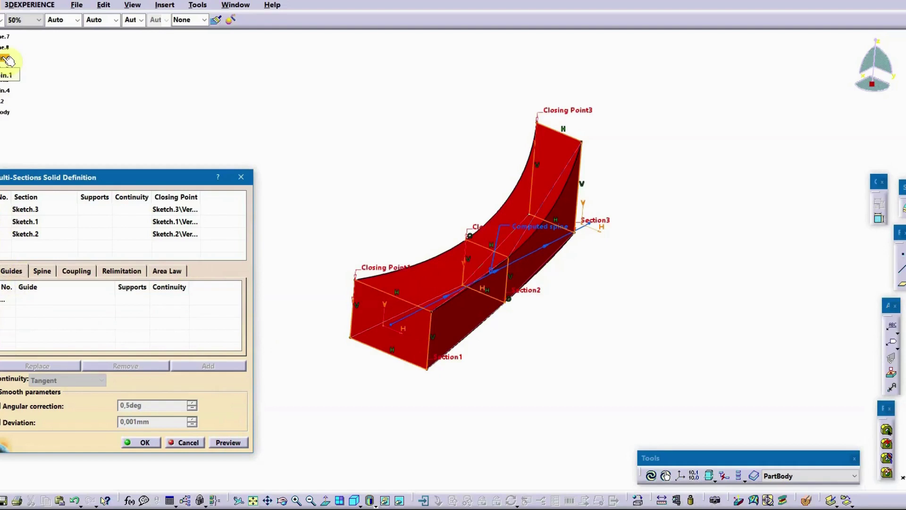
middle_drag(396, 310, 522, 324)
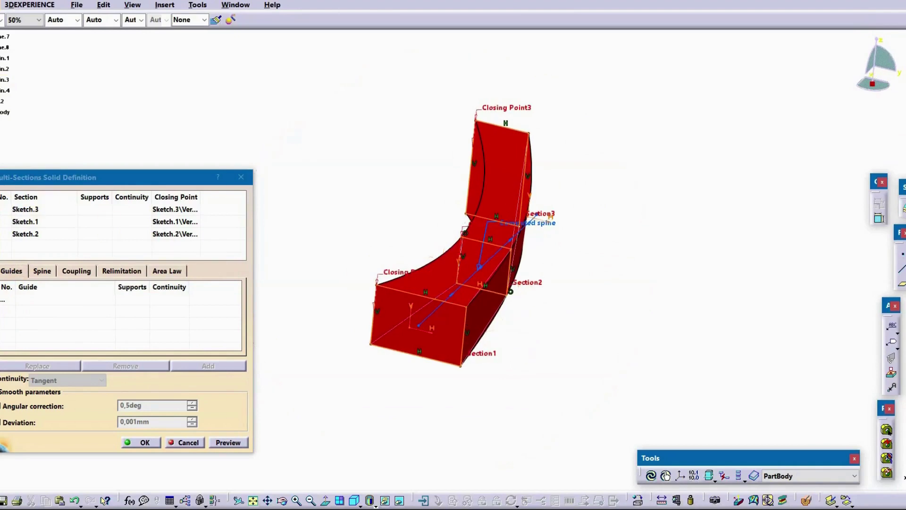
click(7, 61)
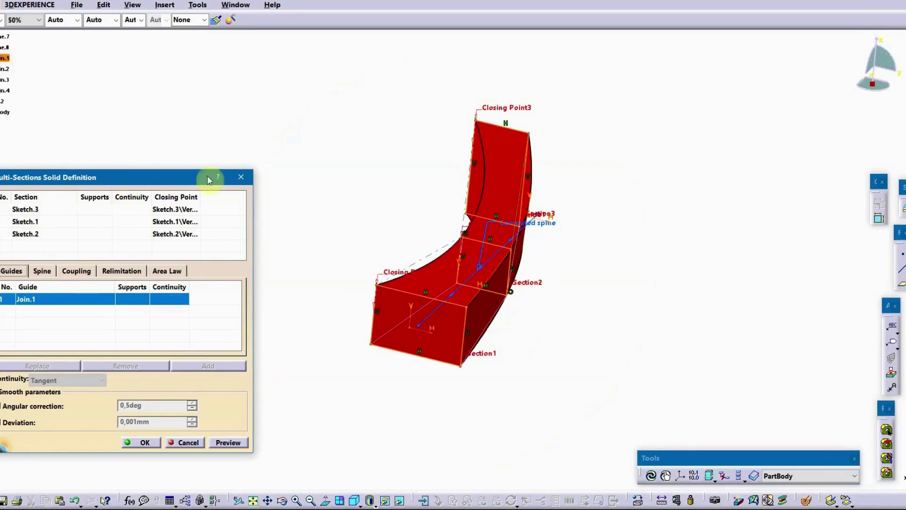
click(268, 142)
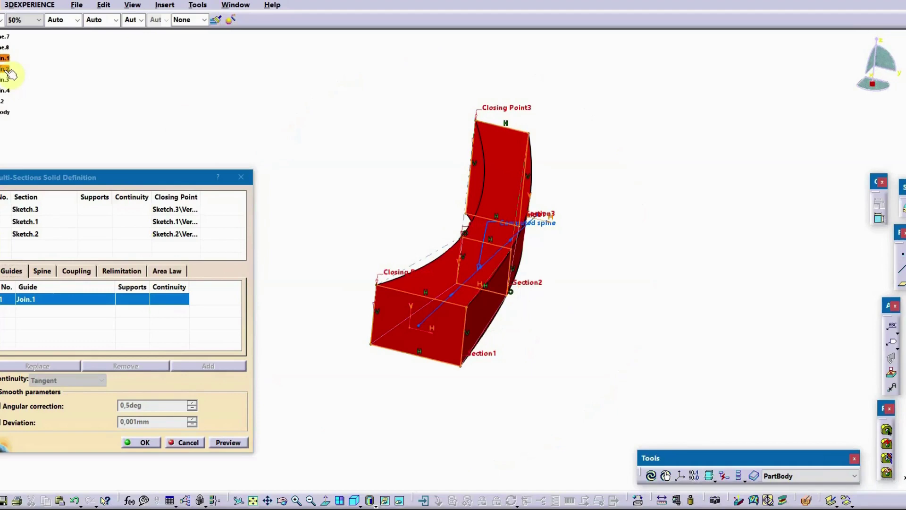
click(6, 69)
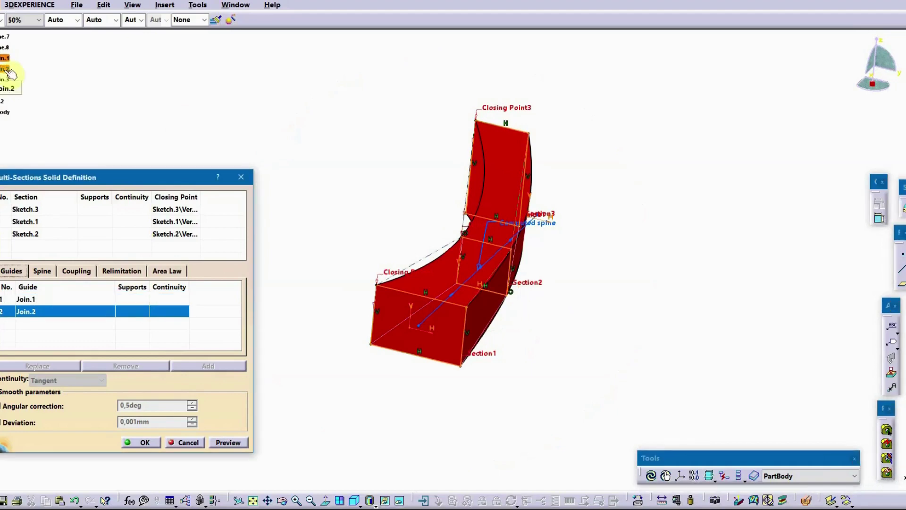
Step: Add Join.3 and Join.4 as the remaining guides and preview the multi-sections solid
middle_drag(362, 364, 391, 314)
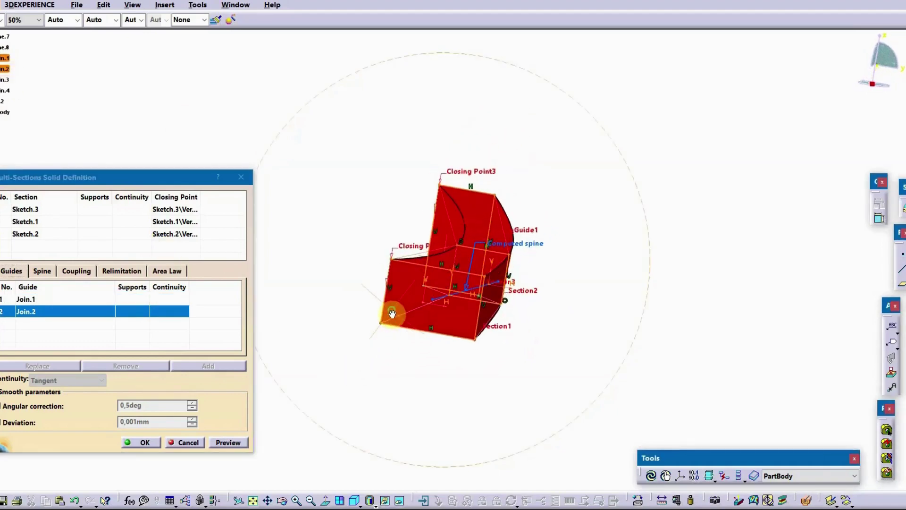
click(6, 80)
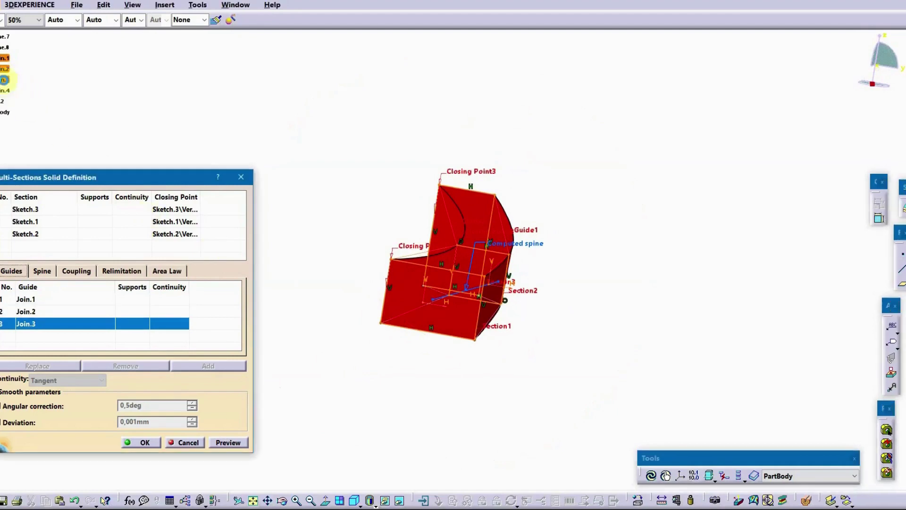
click(6, 90)
click(231, 443)
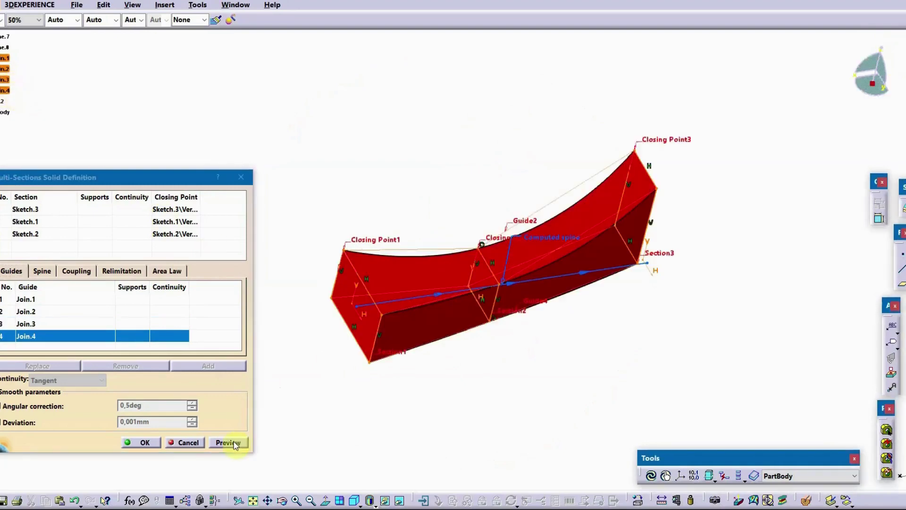
click(233, 442)
middle_drag(453, 419, 567, 342)
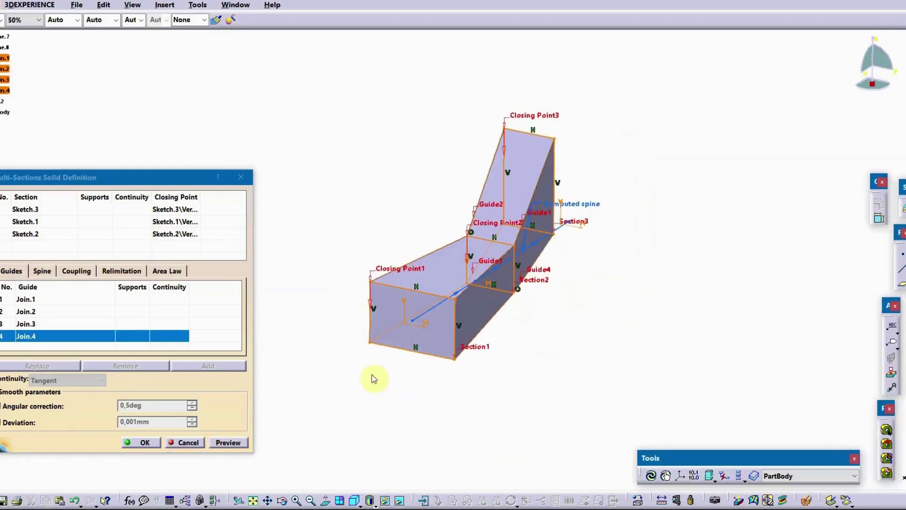
middle_drag(372, 376, 313, 349)
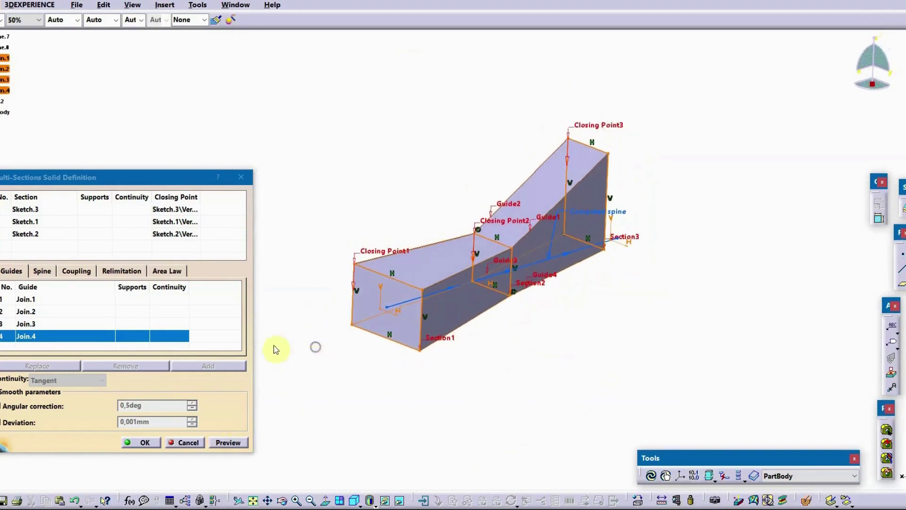
click(128, 273)
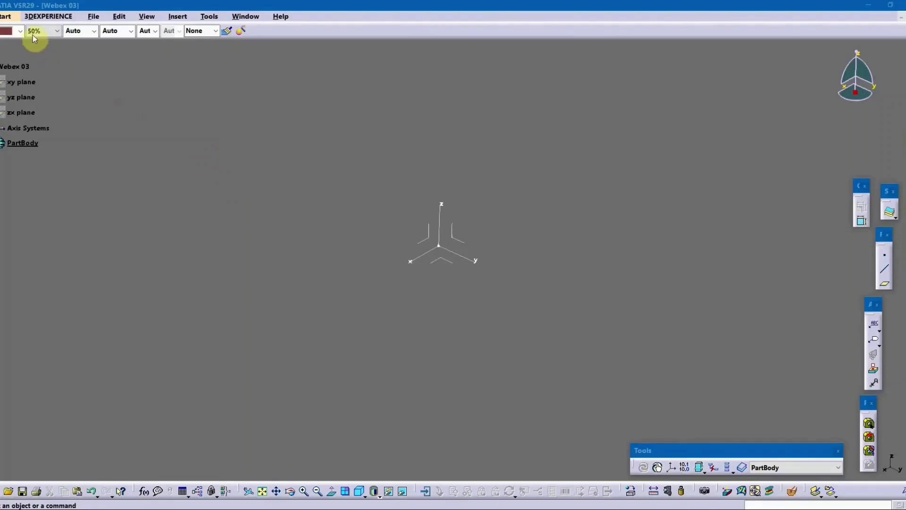
Step: Switch the Webex 03 part to the Generative Shape Design workbench
click(7, 16)
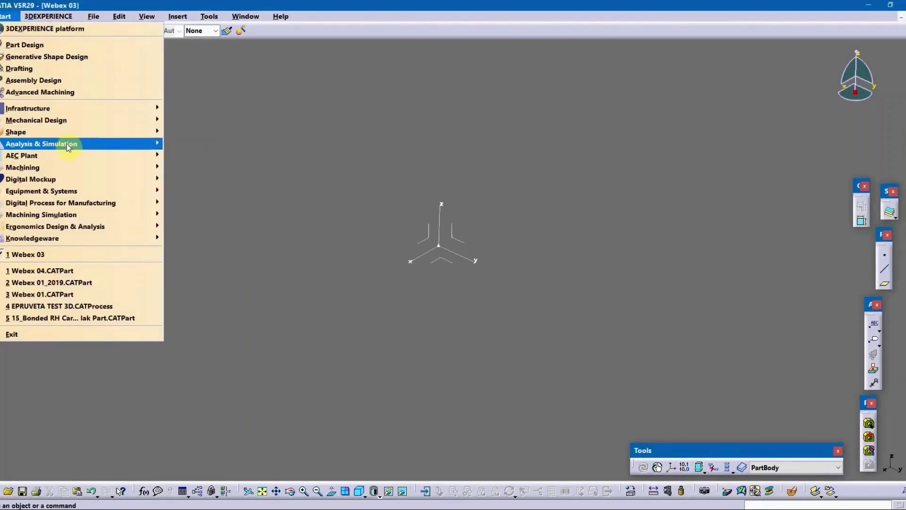
mouse_move(78, 143)
mouse_move(151, 132)
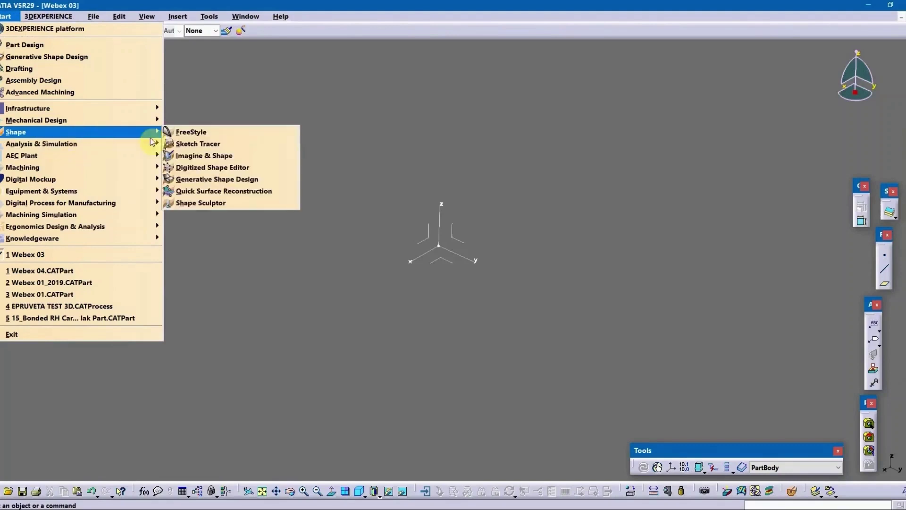
click(200, 182)
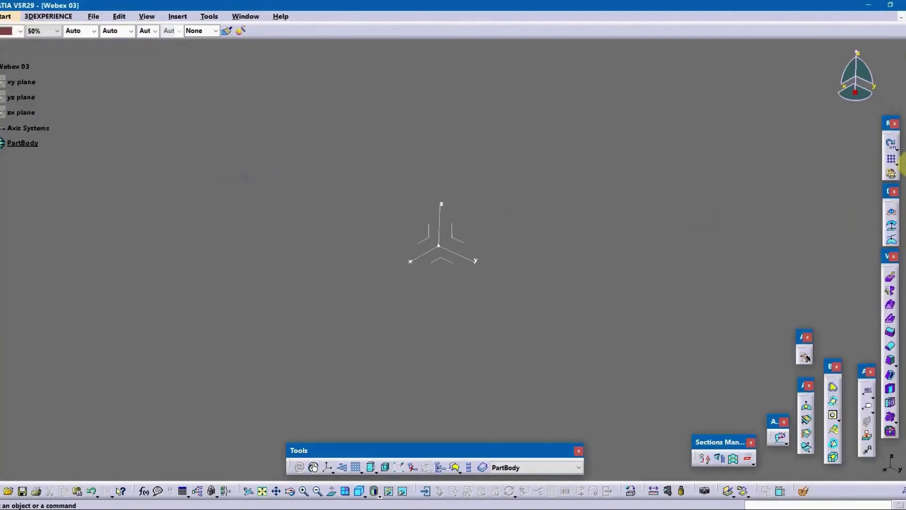
Step: Create a Point-Direction line through the origin along the X axis, with start about -110 mm and end about 117 mm
click(806, 358)
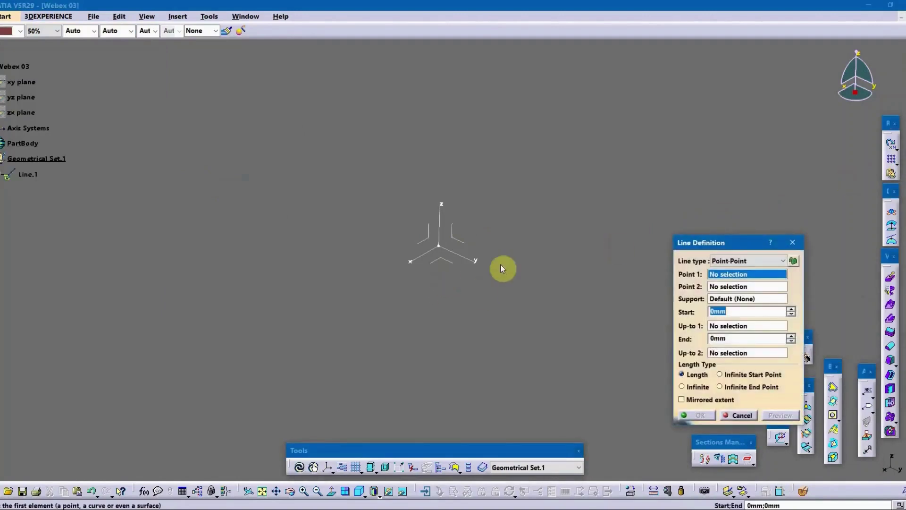
click(718, 261)
click(720, 279)
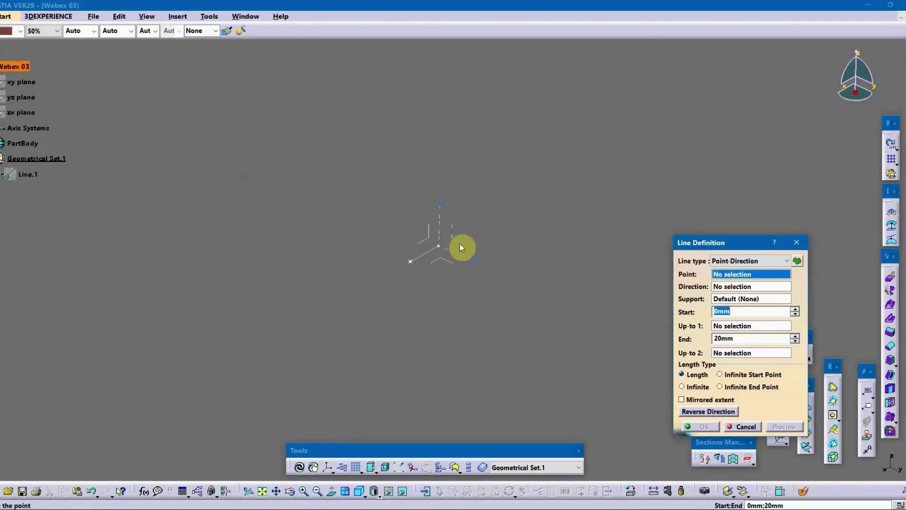
click(433, 249)
click(430, 250)
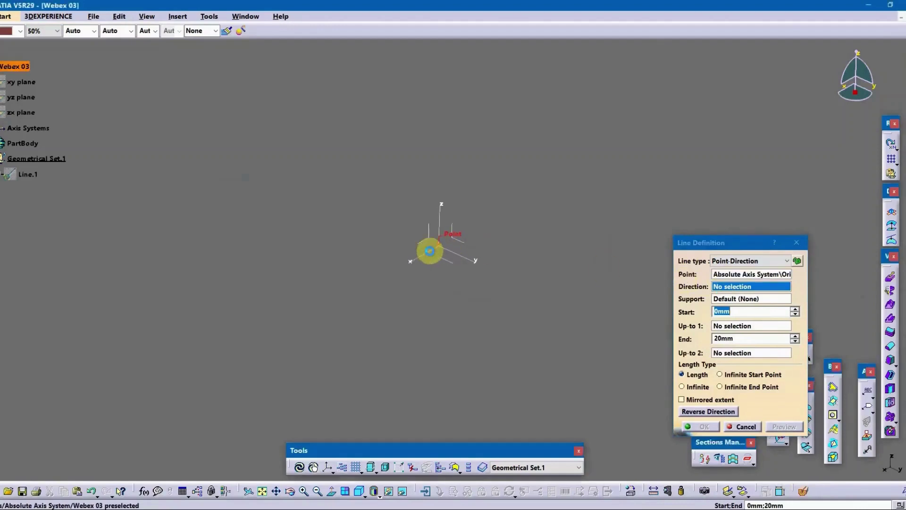
drag(406, 271, 273, 301)
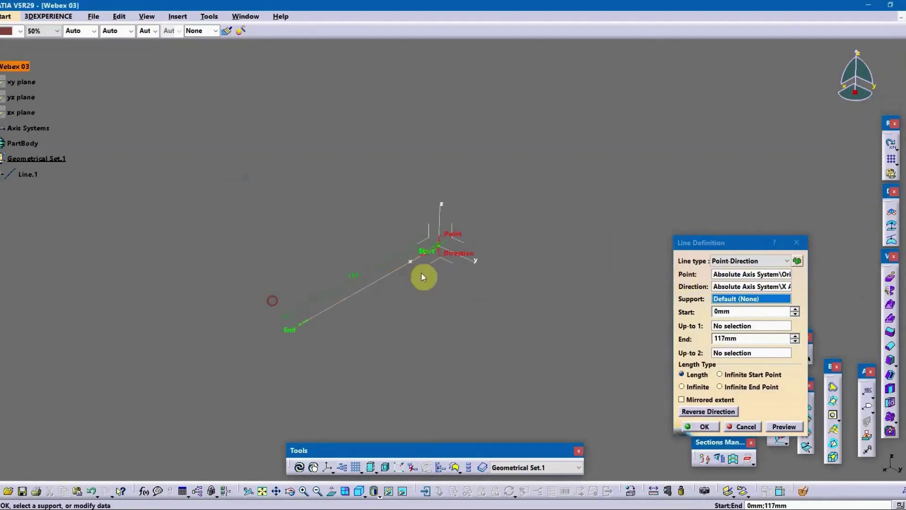
drag(437, 255, 577, 196)
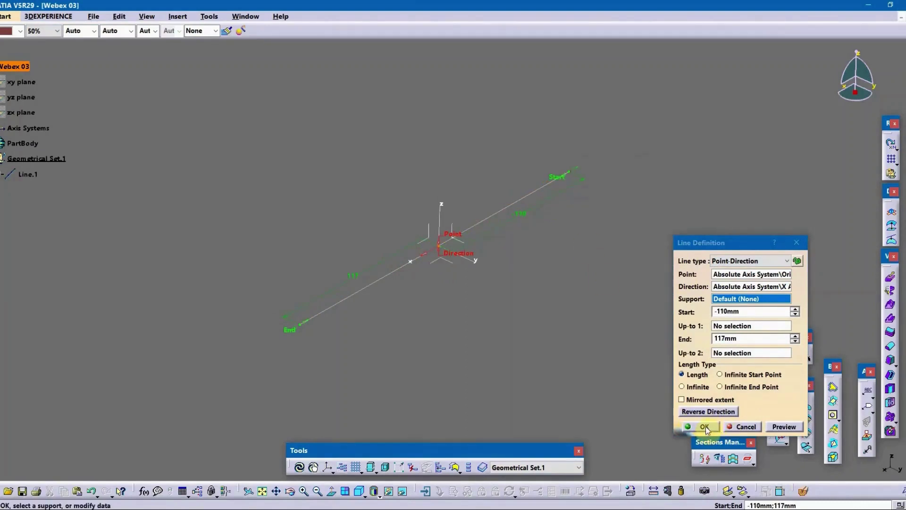
click(705, 427)
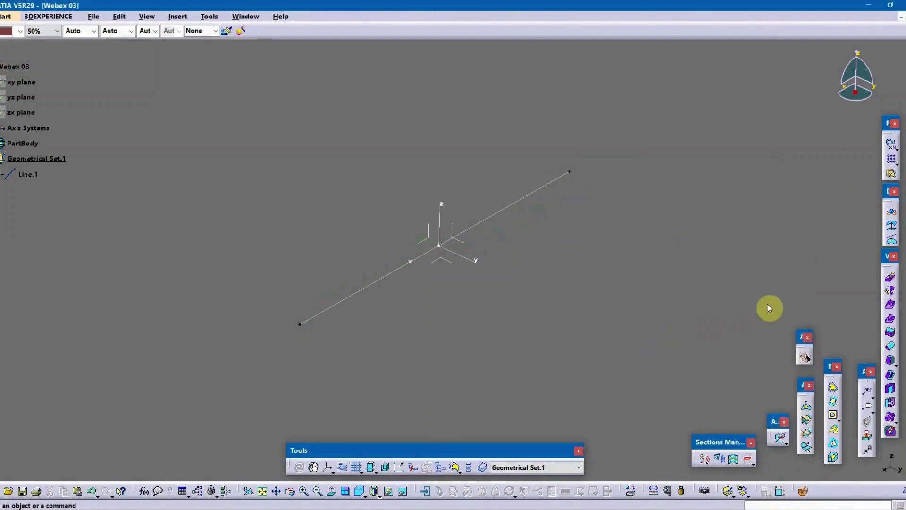
Step: Extrude the line into a surface along the Z axis, with Limit 1 about 67 mm and Limit 2 about 60 mm
click(806, 357)
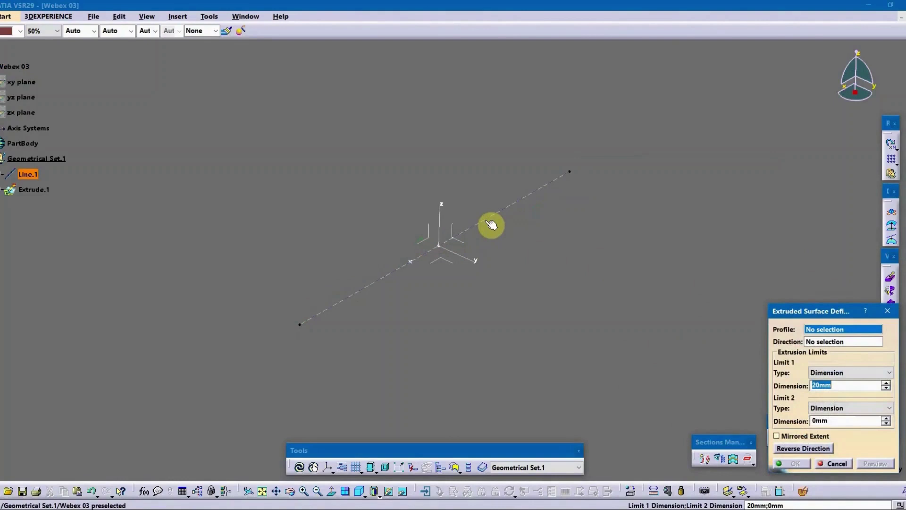
click(491, 225)
click(448, 215)
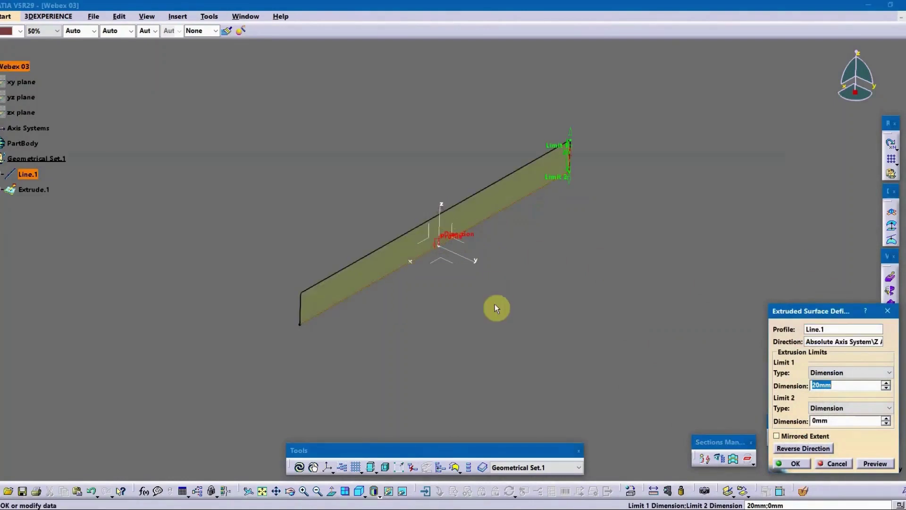
drag(555, 184, 565, 269)
drag(552, 149, 536, 73)
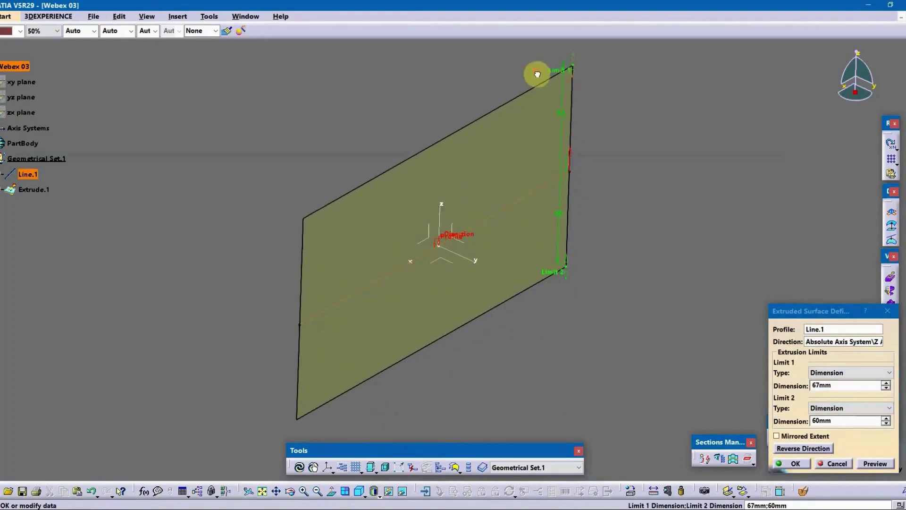
click(796, 464)
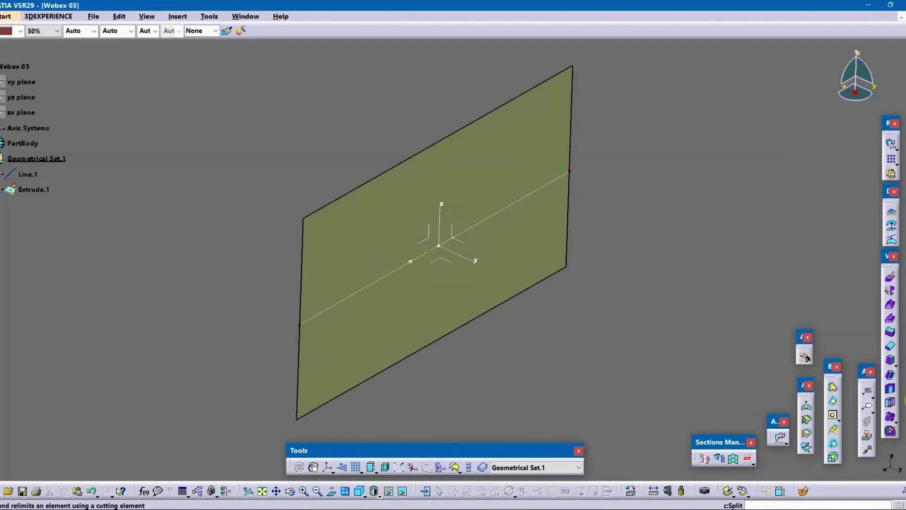
Step: Split the extruded surface with the YZ plane, keeping the half on the positive X side
click(805, 358)
click(506, 242)
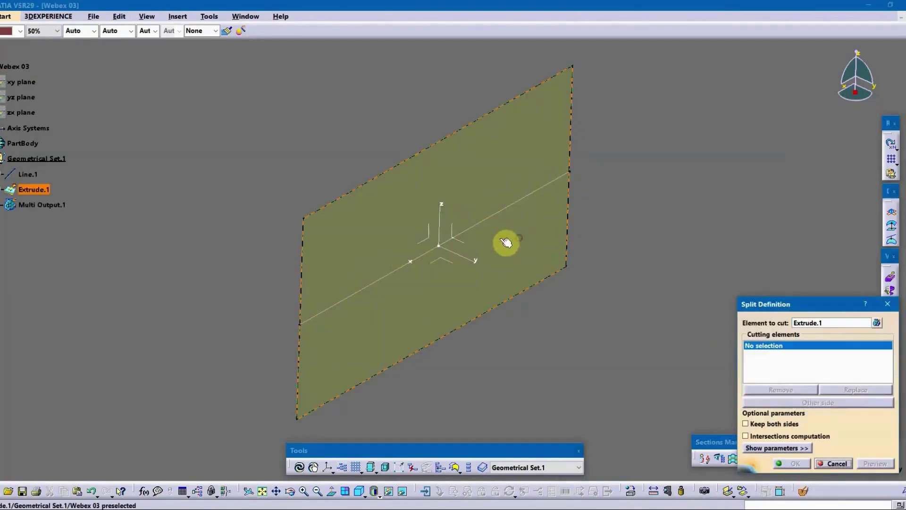
click(468, 244)
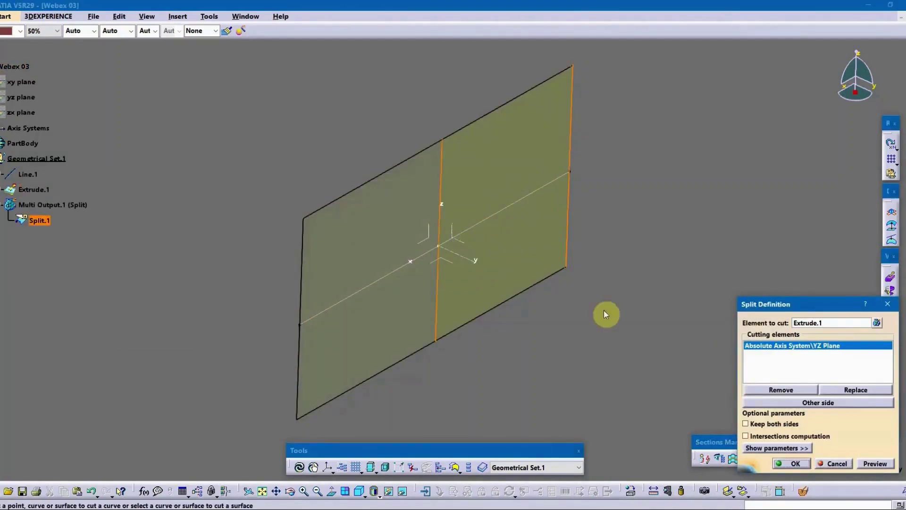
click(797, 403)
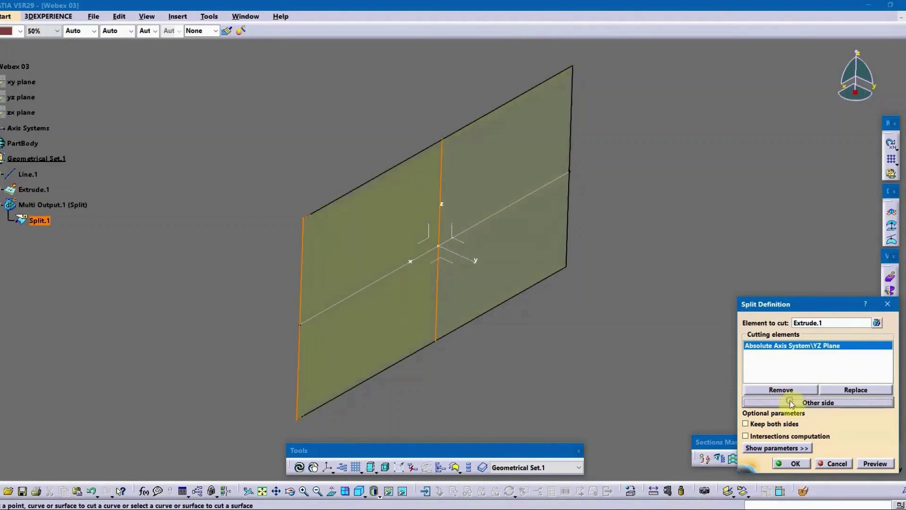
click(796, 463)
Step: Offset the original unsplit Extrude.1 surface by about 66 mm towards the negative Y side
middle_drag(543, 358, 569, 351)
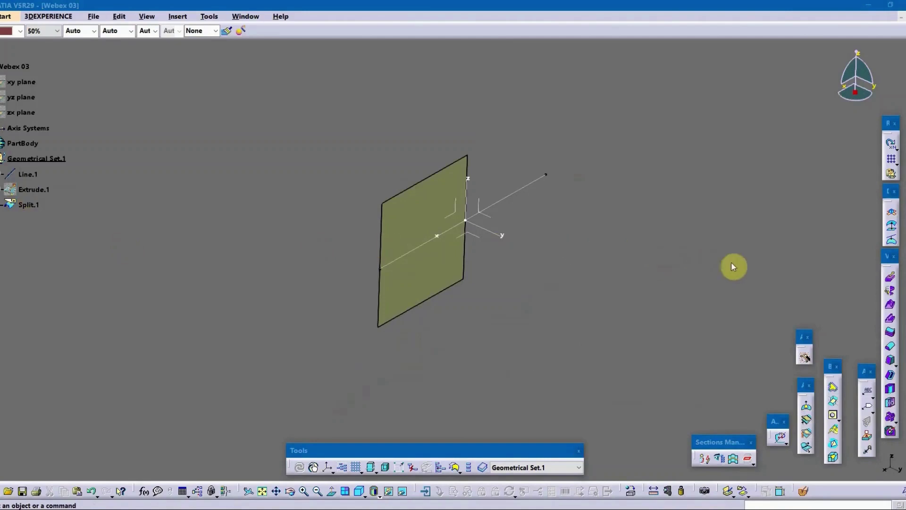
click(805, 357)
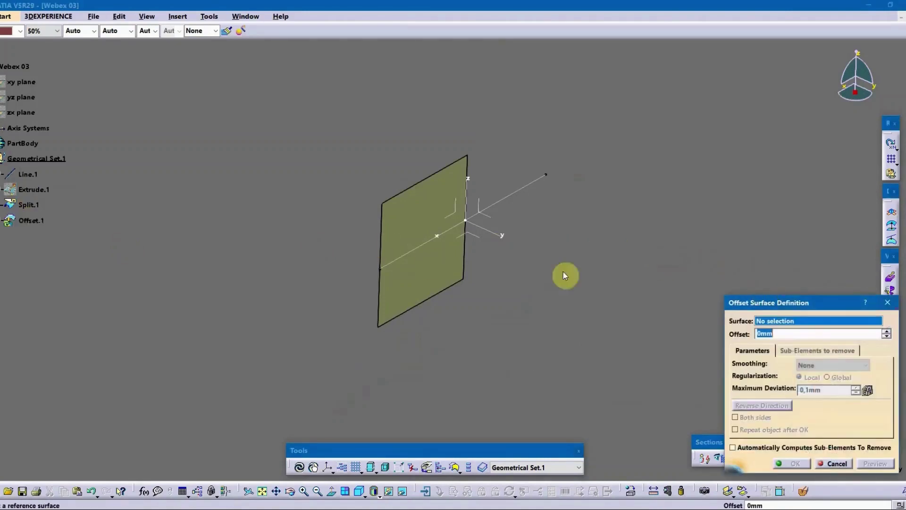
click(48, 193)
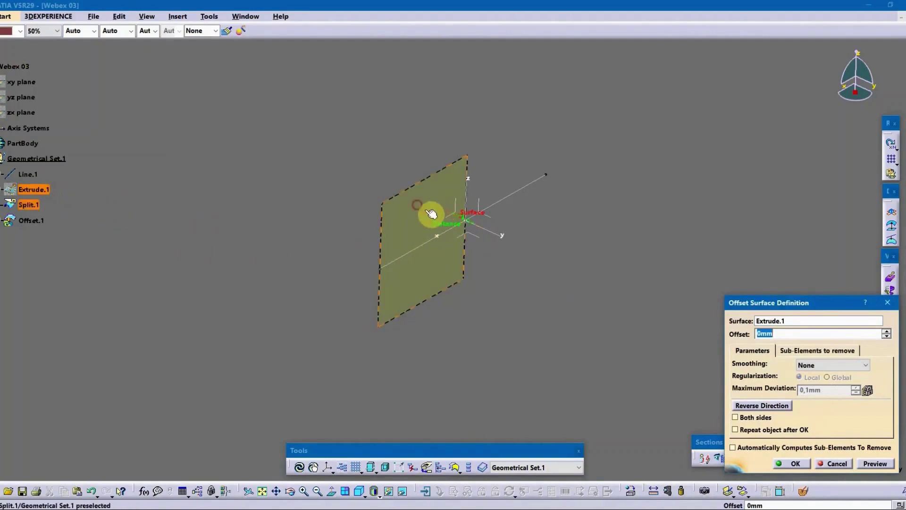
drag(461, 222, 395, 203)
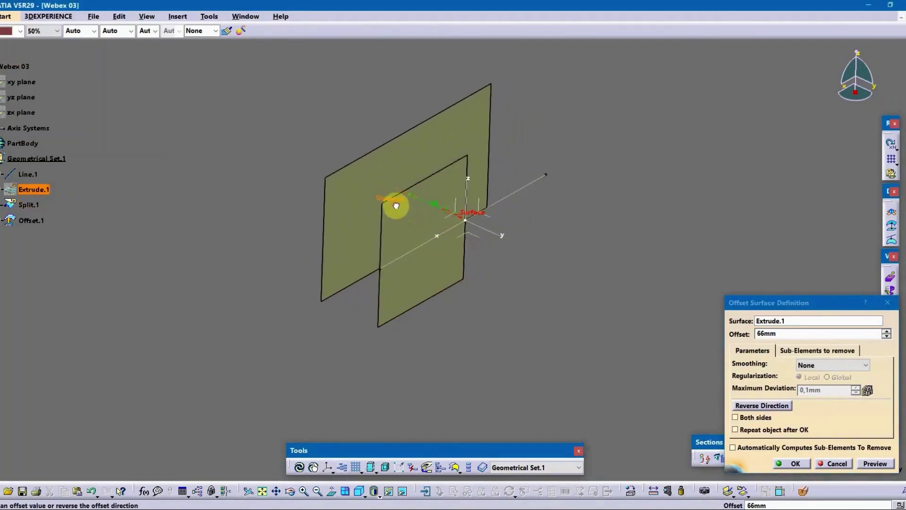
click(792, 464)
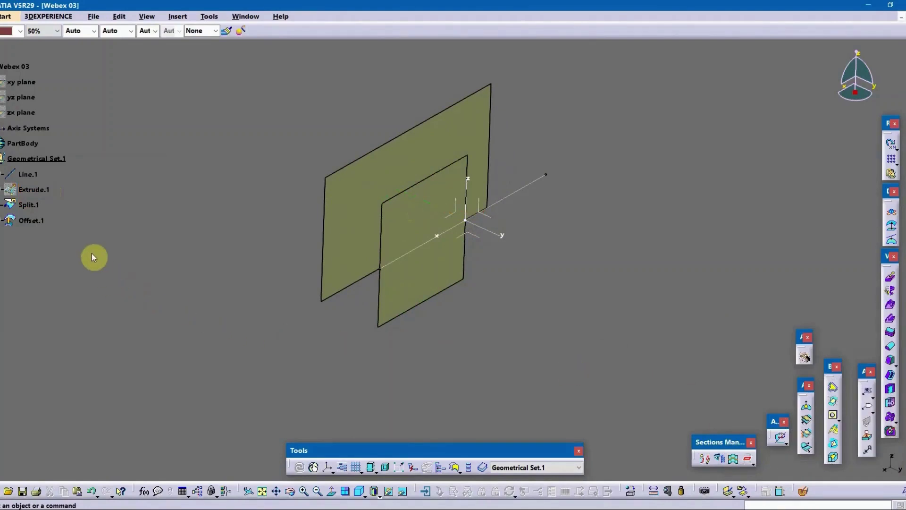
Step: Display the parents and children of the offset surface
right_click(37, 220)
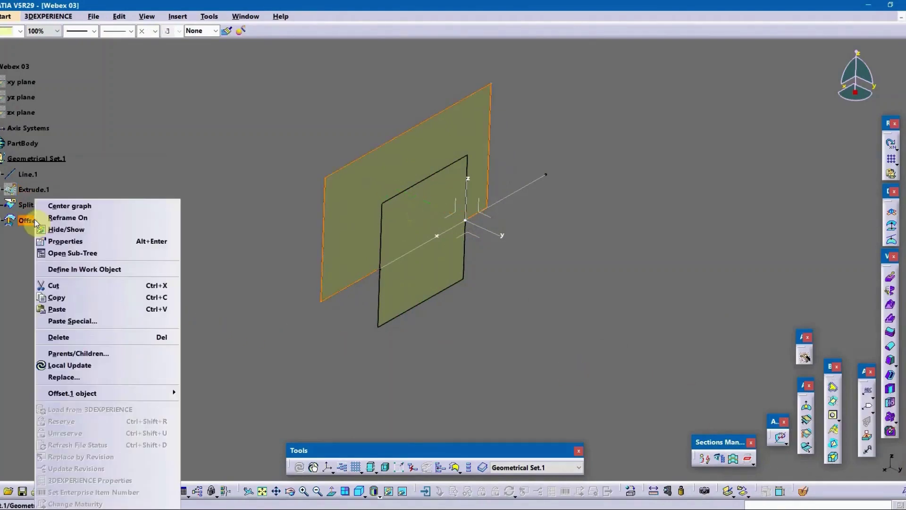
click(125, 355)
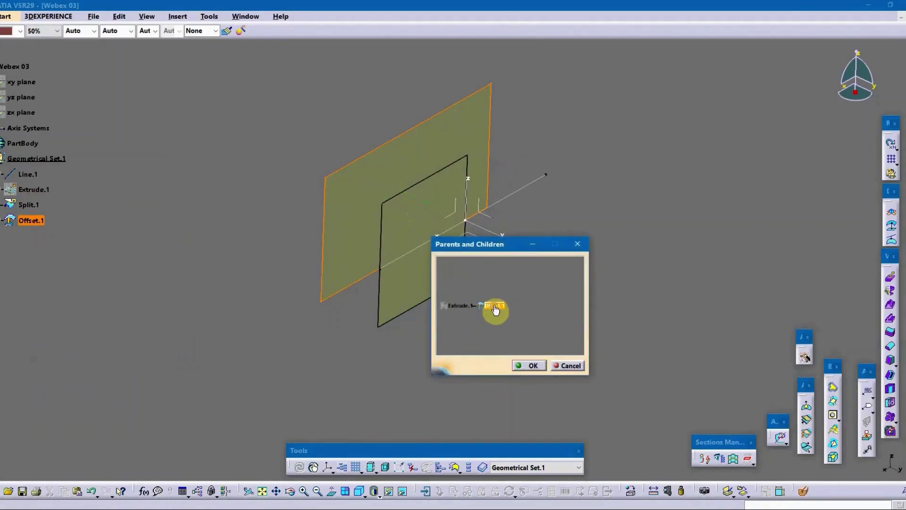
Step: Select the parent Extrude.1 in the offset's link graph and close it, and check the parents and children of Geometrical Set.1
click(461, 306)
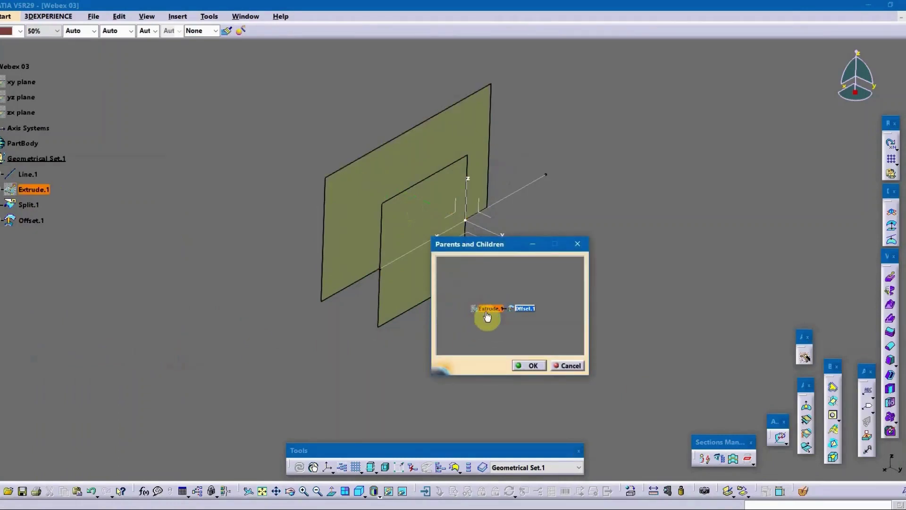
click(533, 367)
right_click(58, 162)
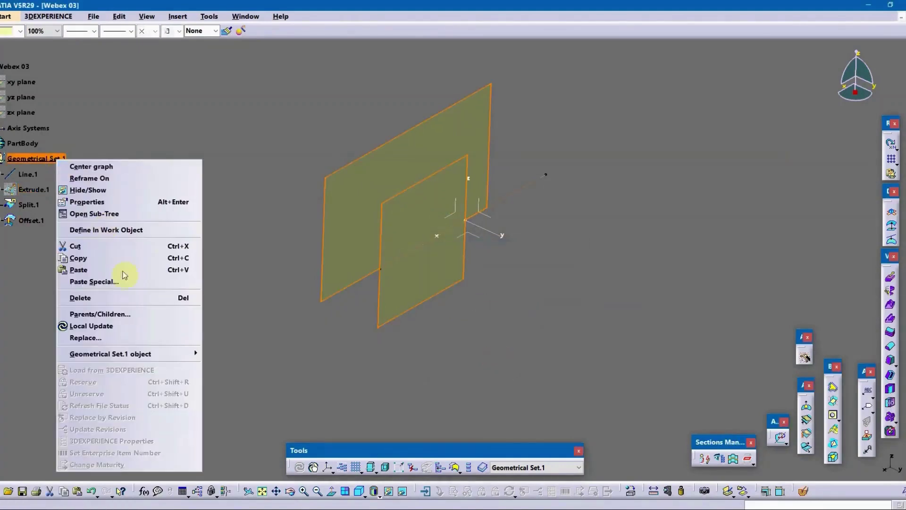
click(137, 314)
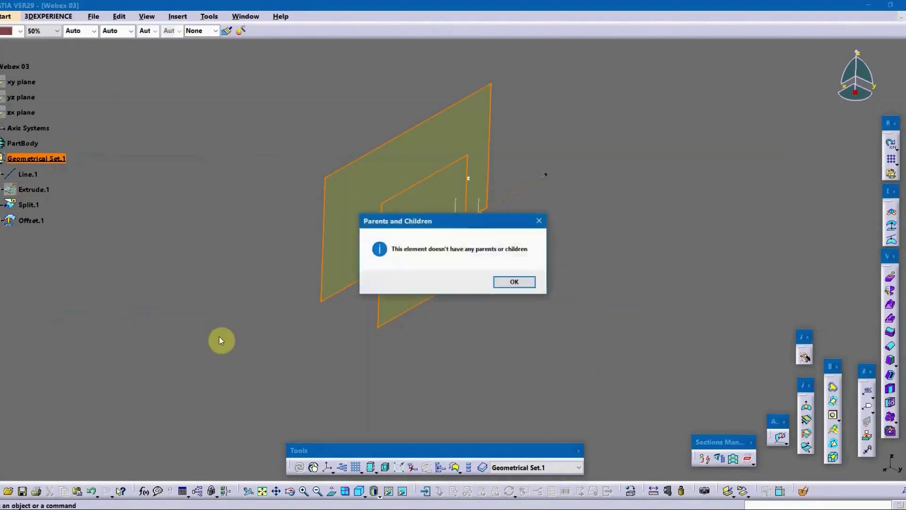
click(506, 280)
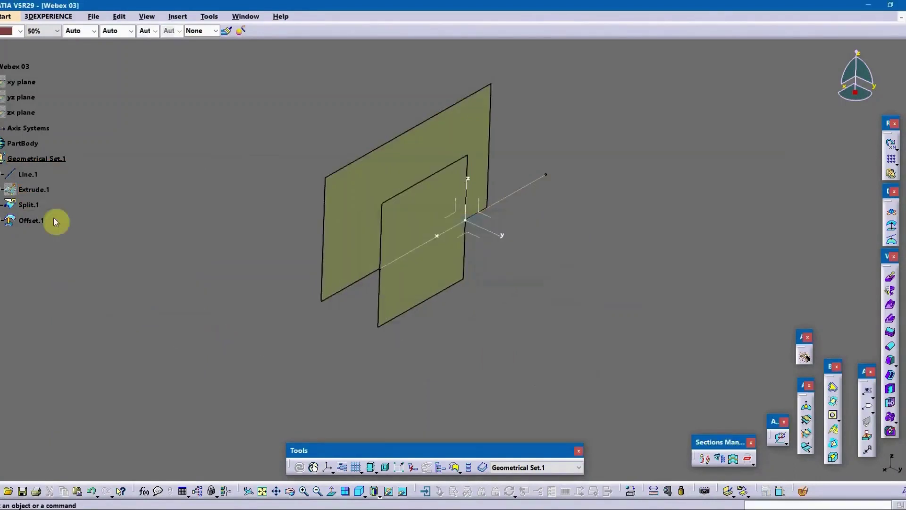
Step: Review the parents and children of Offset.1 again and close the link graph
right_click(27, 220)
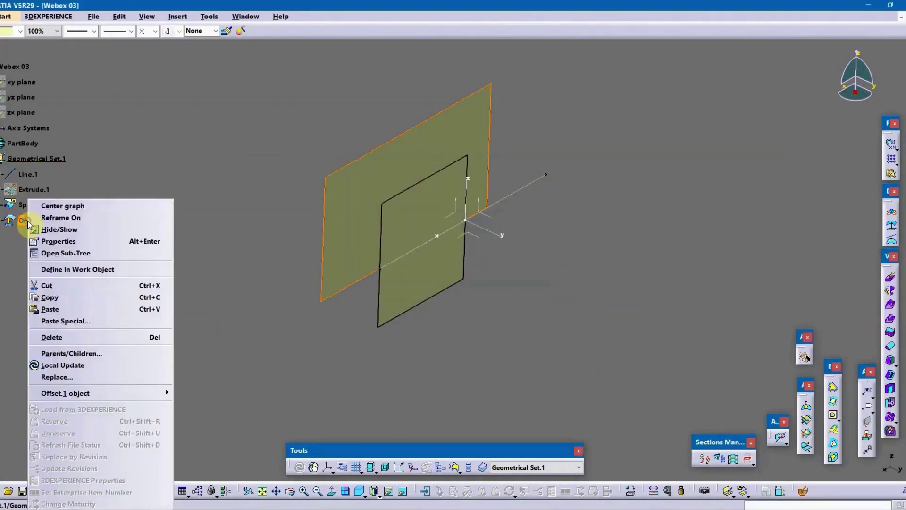
click(116, 354)
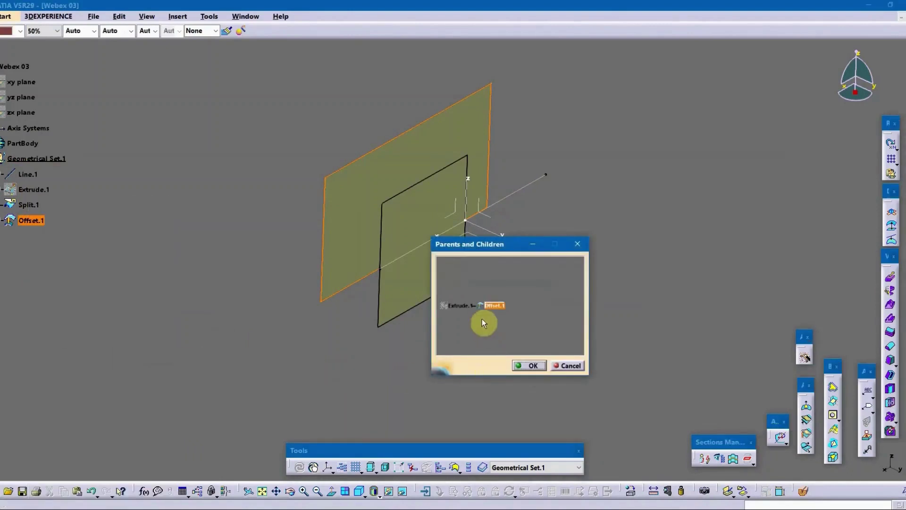
middle_drag(483, 316, 511, 301)
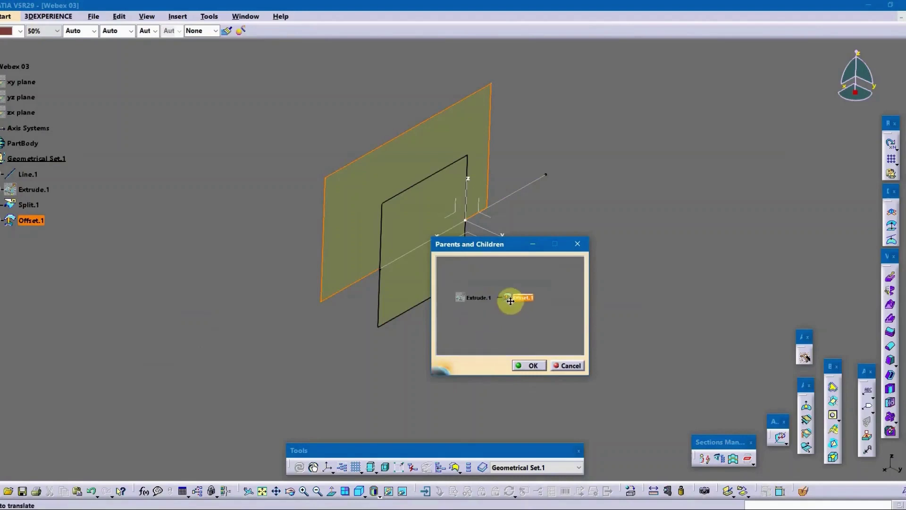
click(528, 367)
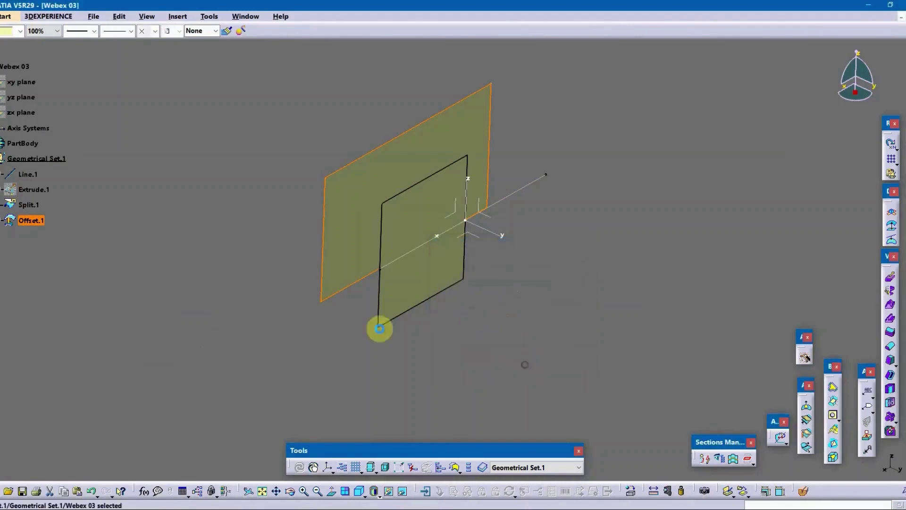
Step: Examine the parents and children of Split.1, and close the link graph and clear the selection
right_click(32, 207)
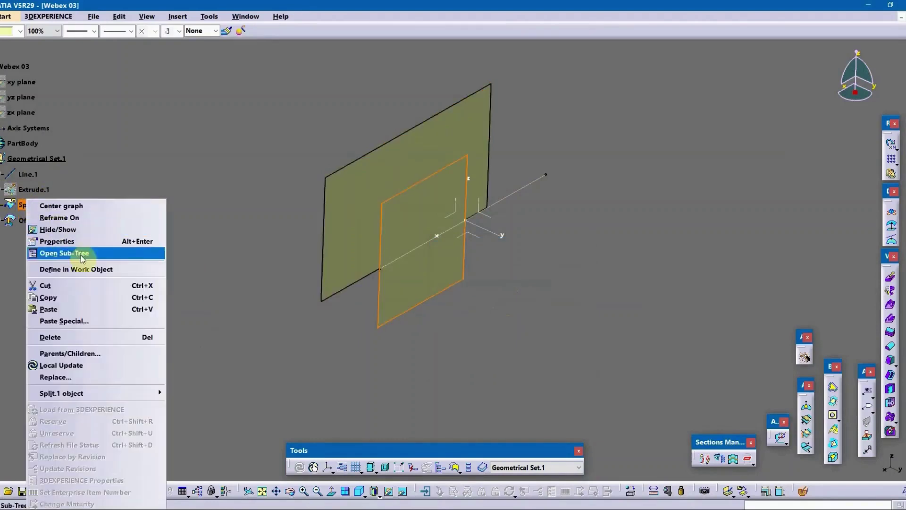
click(118, 354)
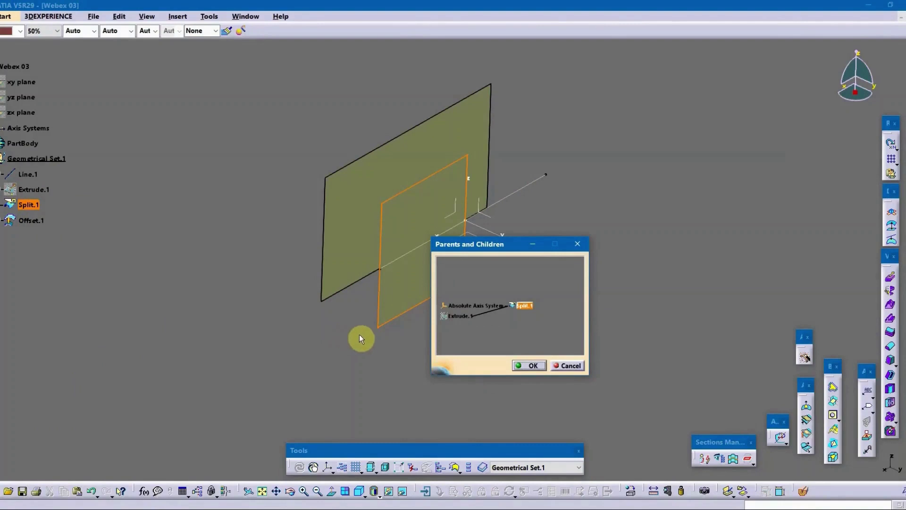
click(533, 366)
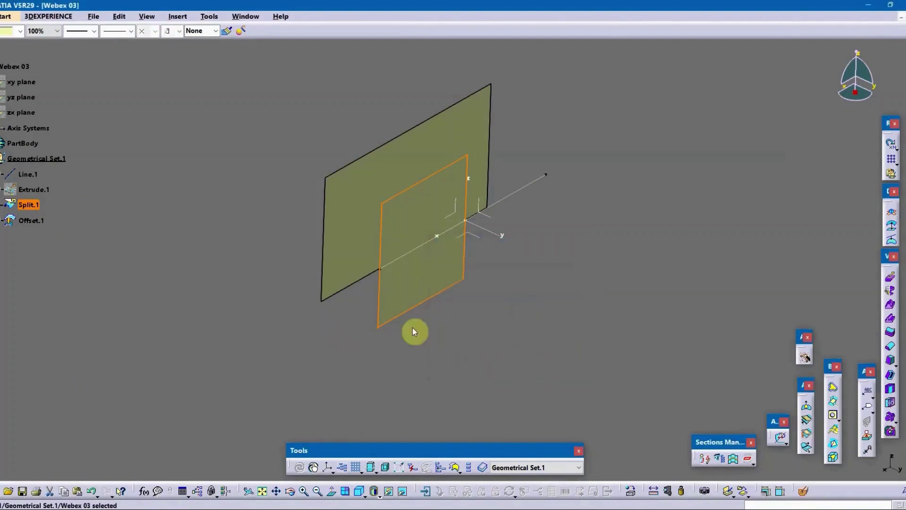
click(116, 98)
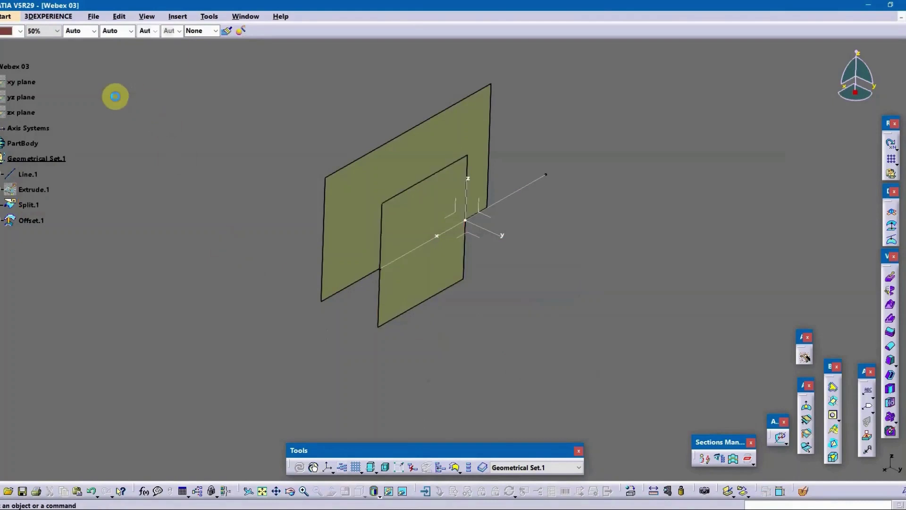
Step: Insert an ordered geometrical set under the part Webex 03, leaving its name empty
click(178, 18)
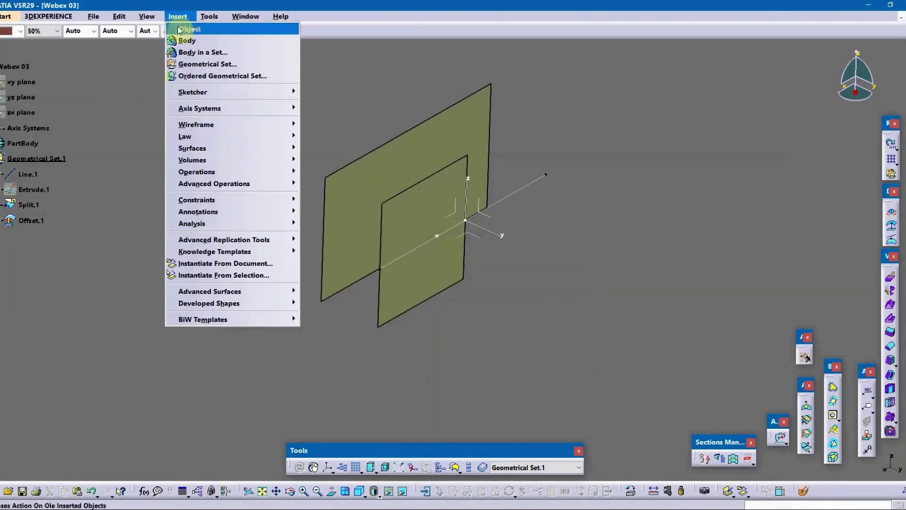
click(187, 76)
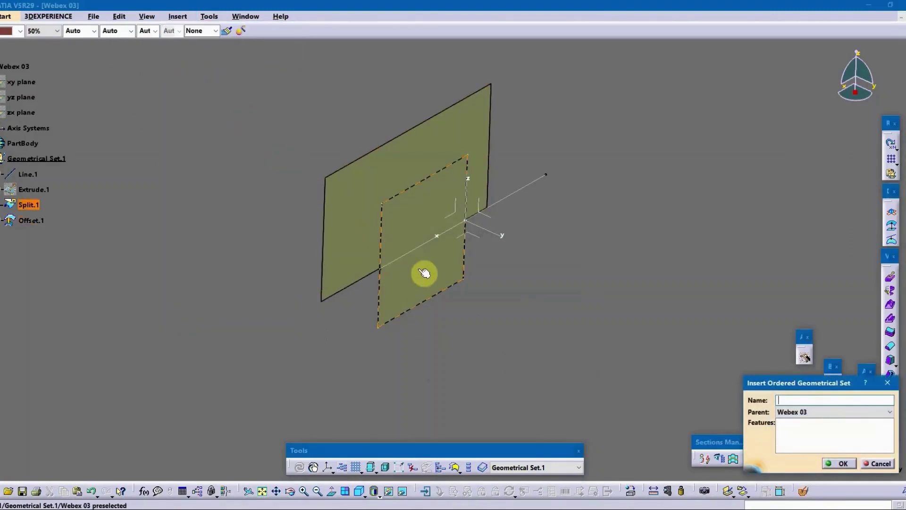
key(Return)
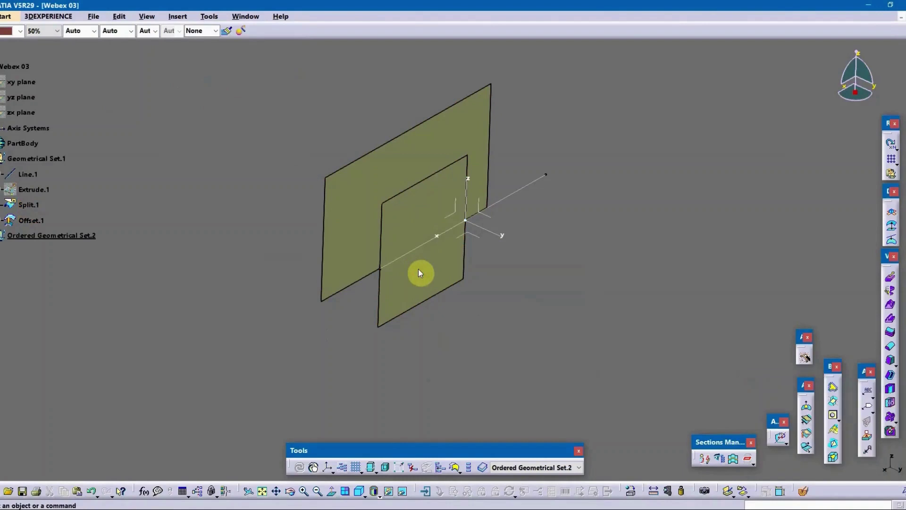
Step: Copy Line.1 into the ordered geometrical set and hide Geometrical Set.1
click(38, 177)
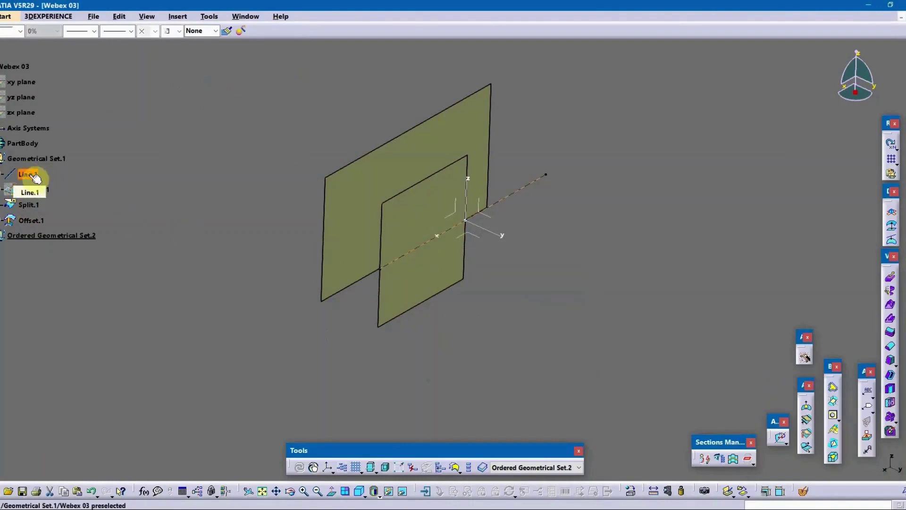
click(48, 235)
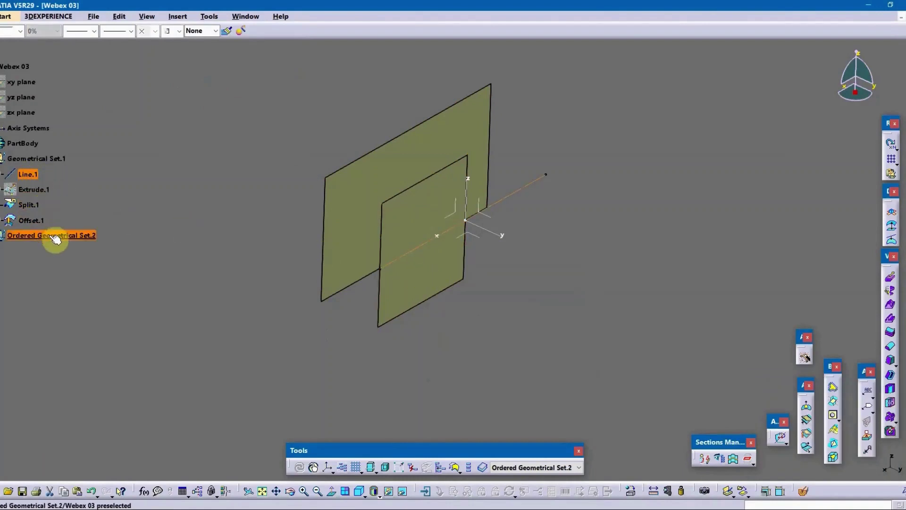
right_click(49, 236)
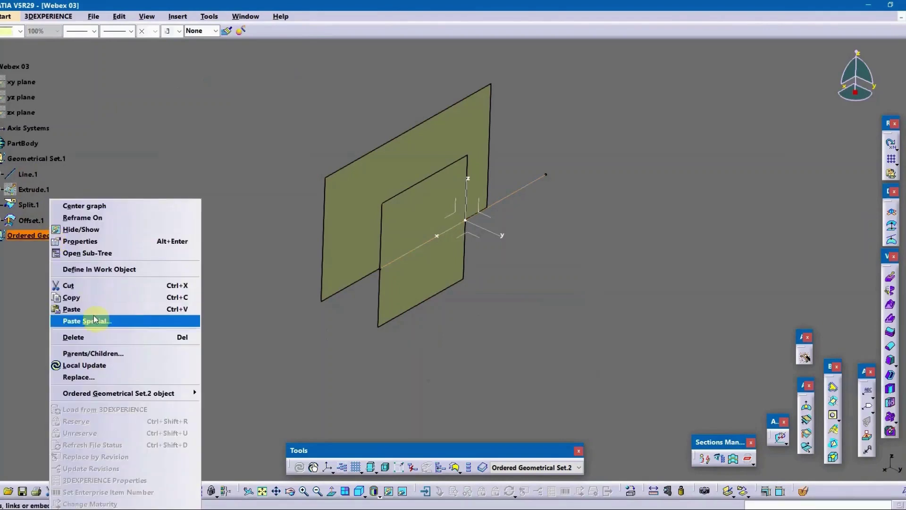
right_click(27, 172)
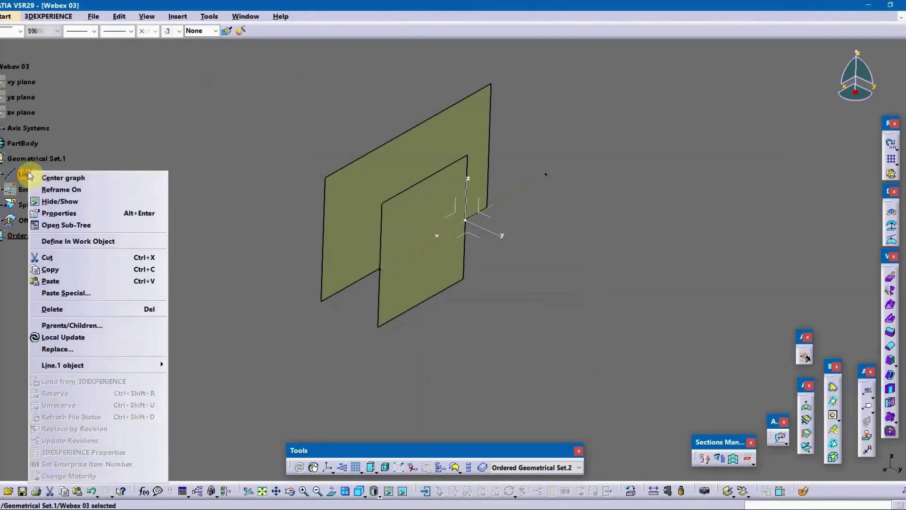
click(52, 269)
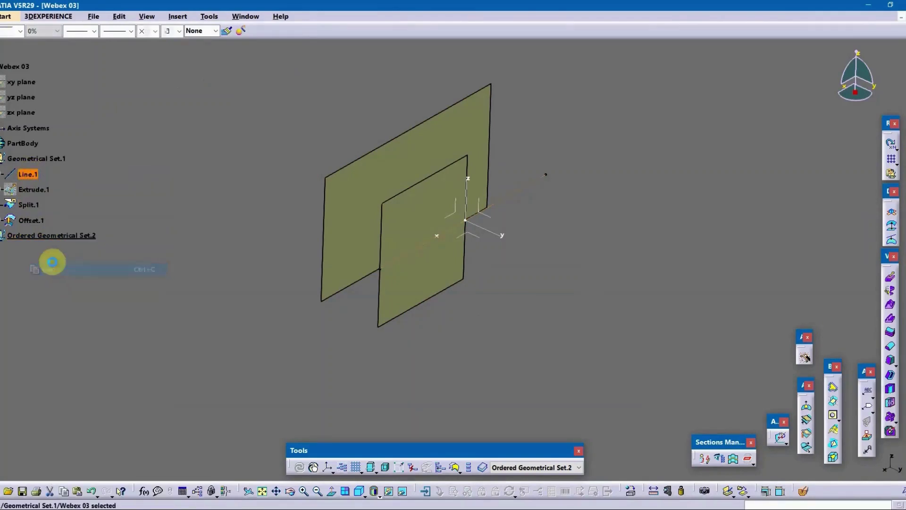
right_click(56, 236)
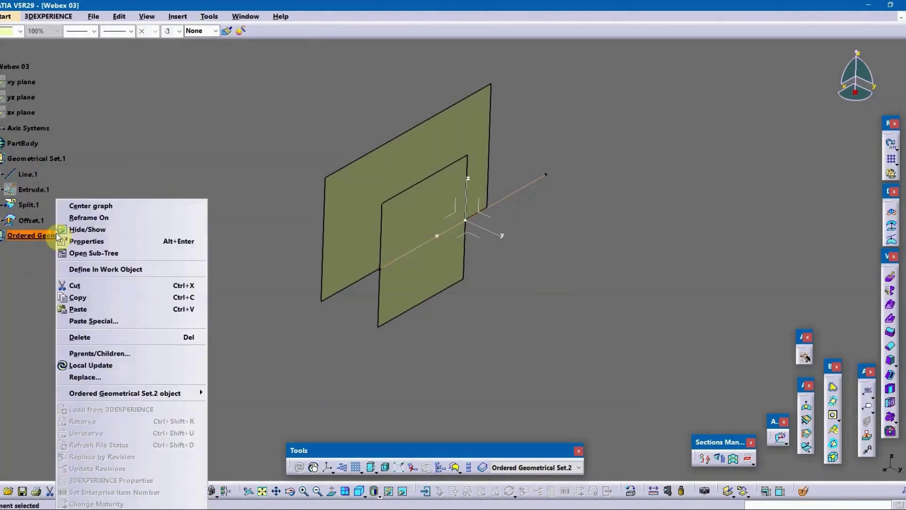
click(90, 309)
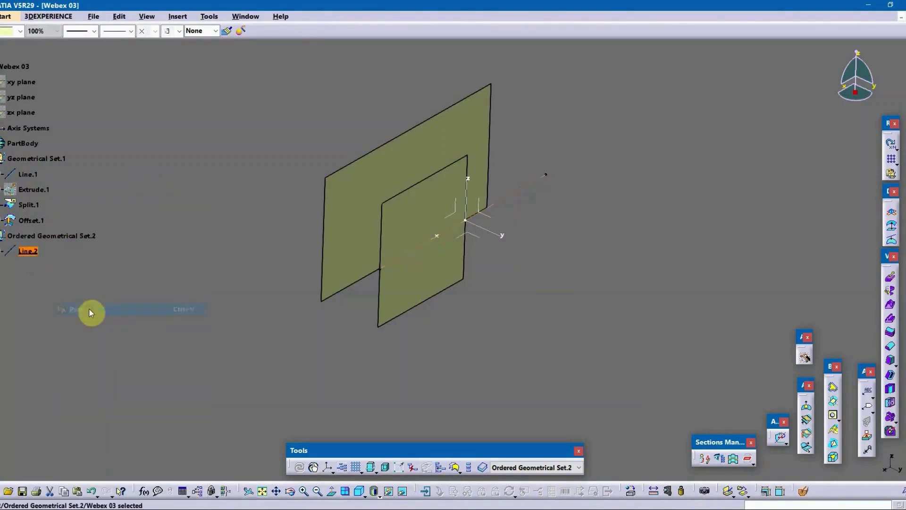
right_click(30, 160)
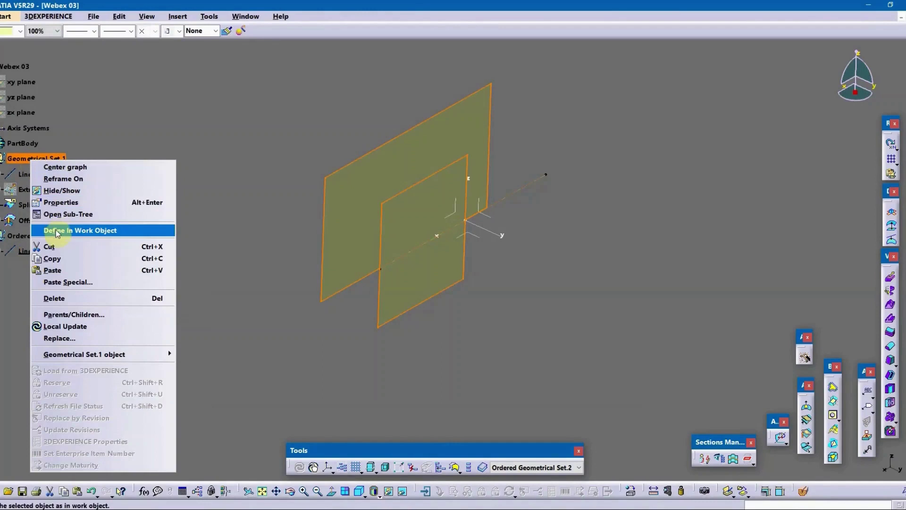
click(56, 191)
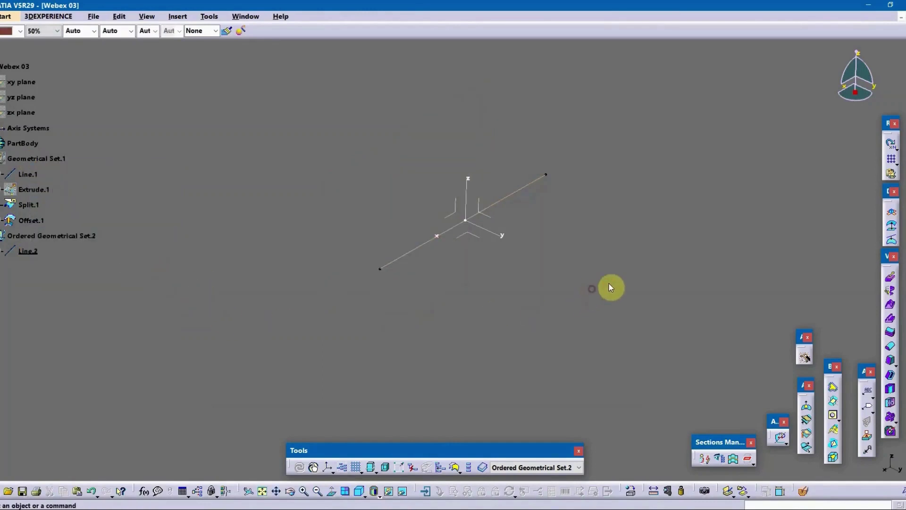
Step: Extrude the copied line Line.2 along the Z axis, with Limit 1 at 67 mm and Limit 2 at 60 mm
click(804, 356)
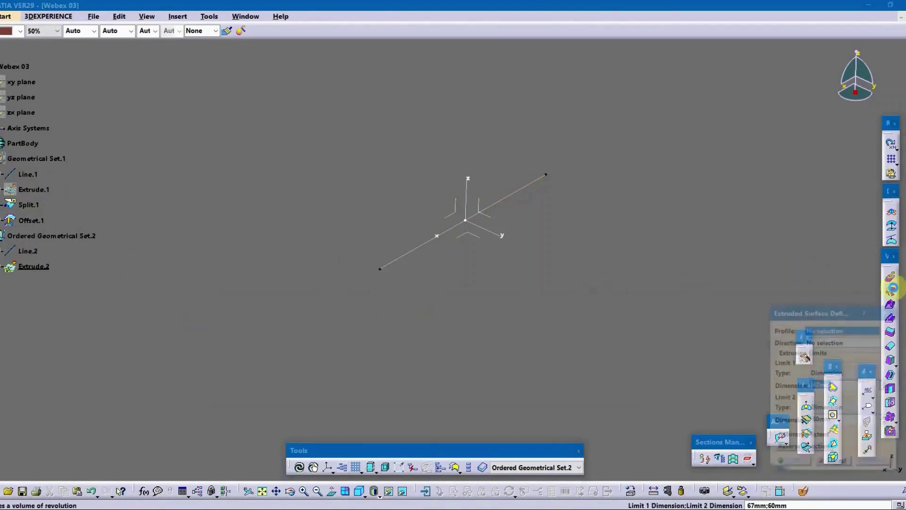
click(518, 199)
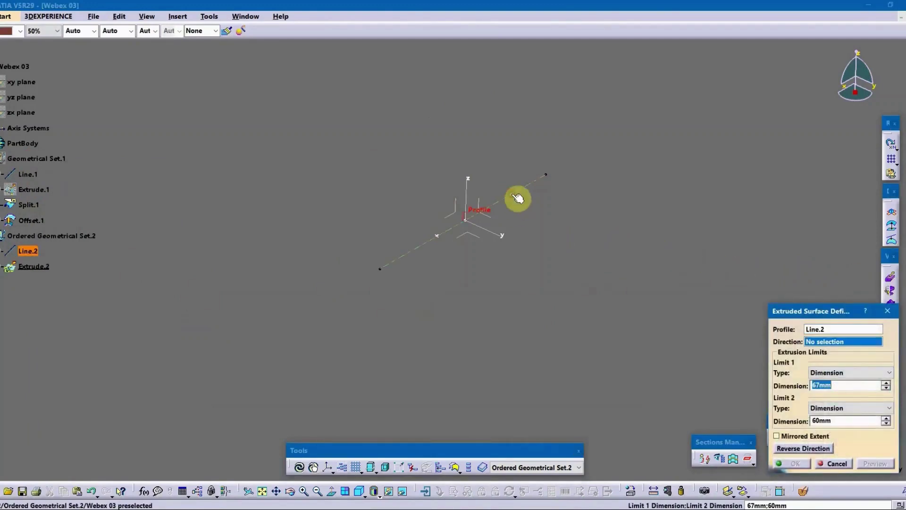
click(471, 187)
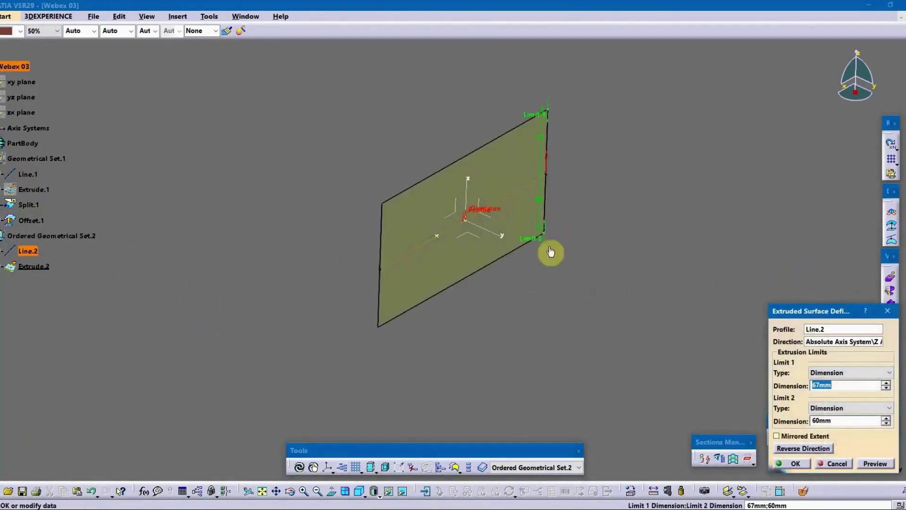
click(796, 464)
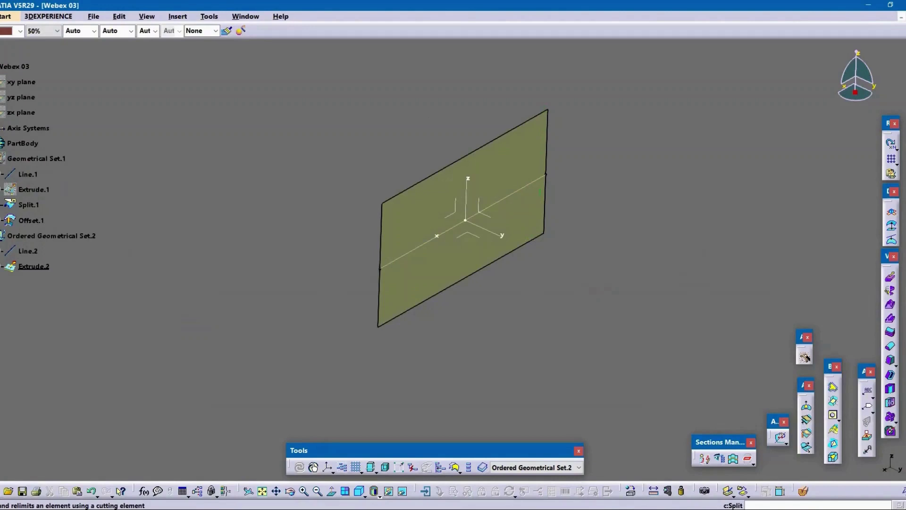
Step: Split Extrude.2 with the YZ plane of the absolute axis system, keeping the half on the positive X side
click(805, 356)
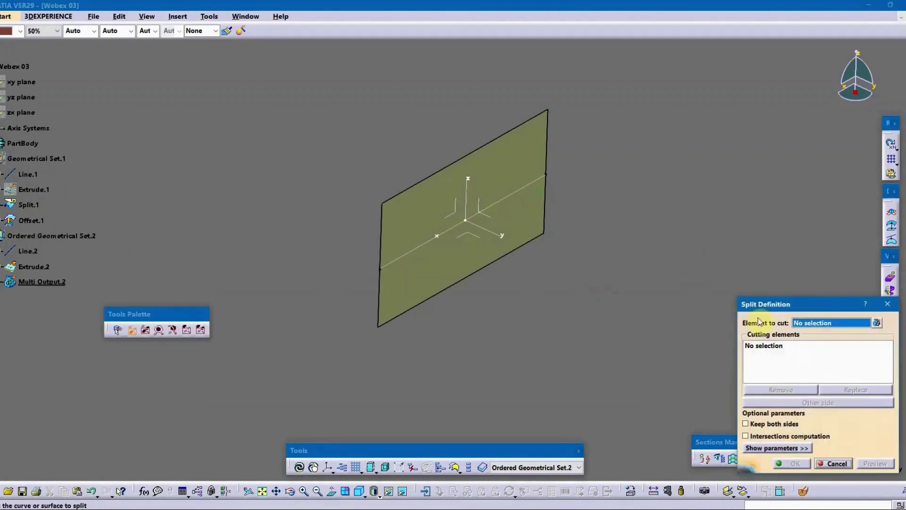
click(491, 218)
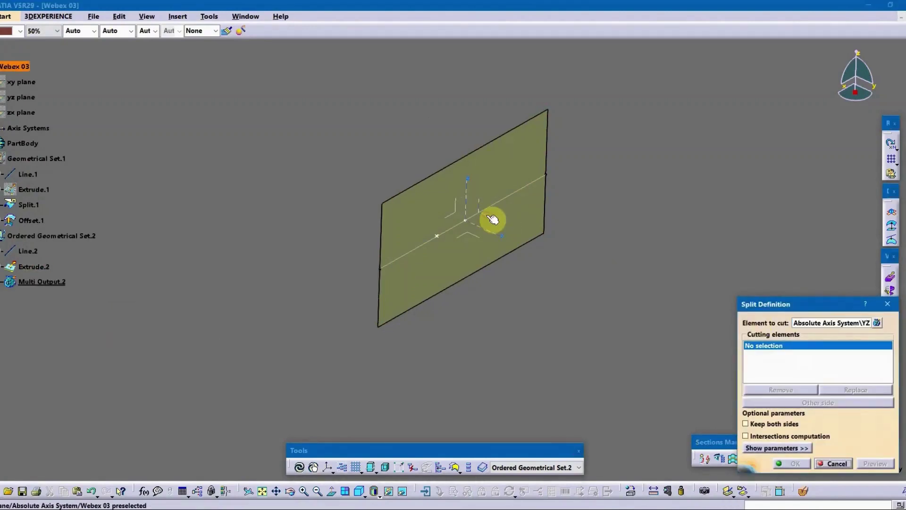
right_click(817, 324)
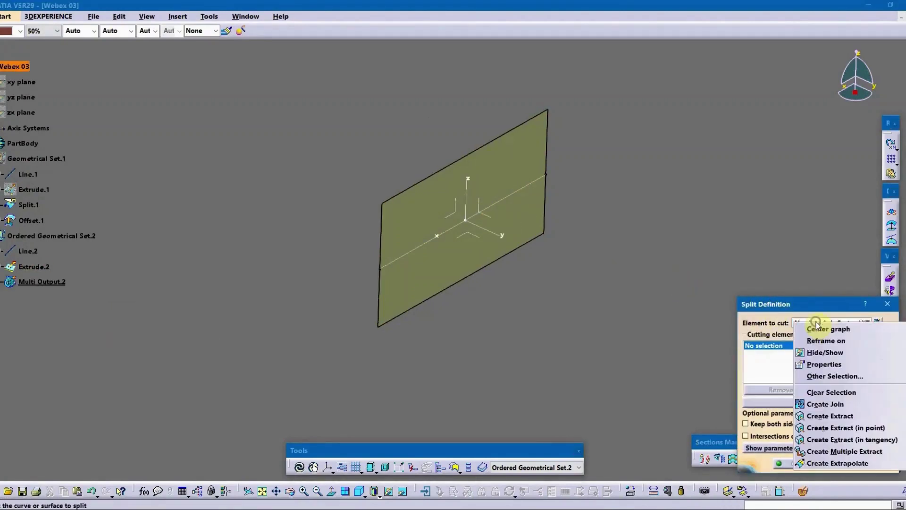
click(831, 393)
click(527, 212)
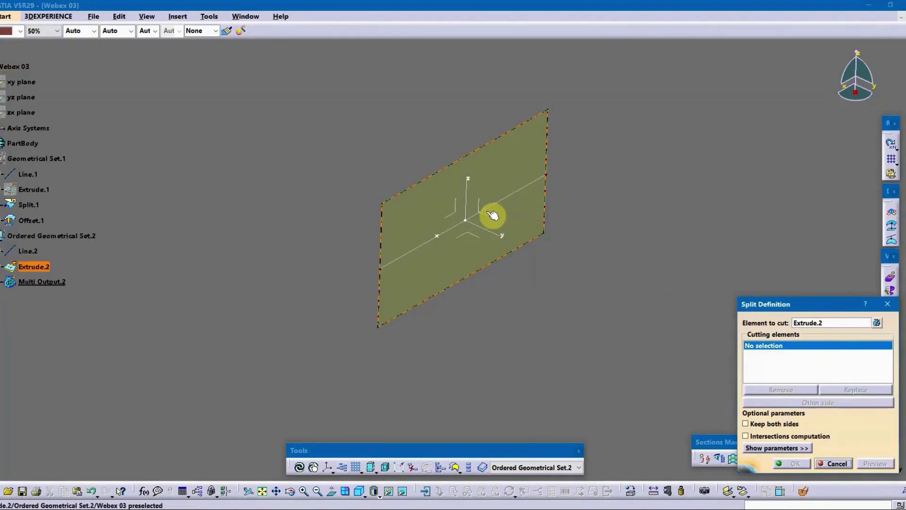
click(491, 219)
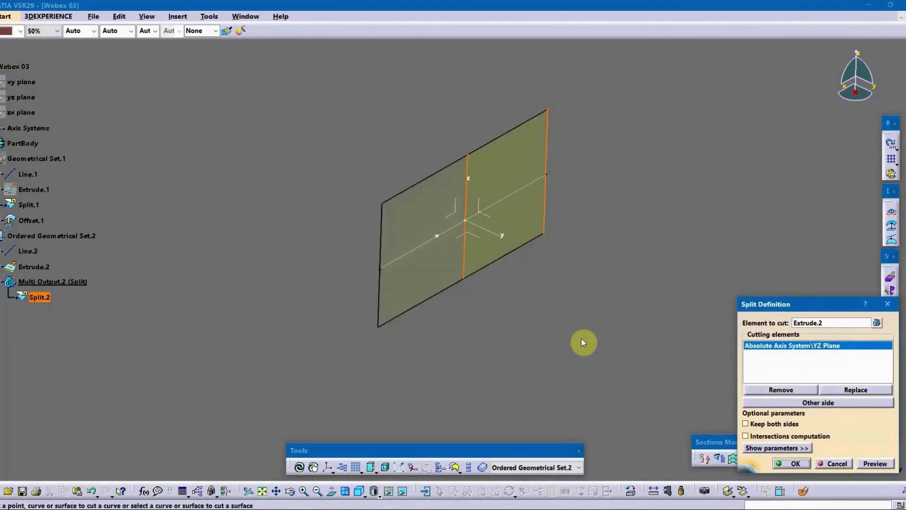
click(784, 400)
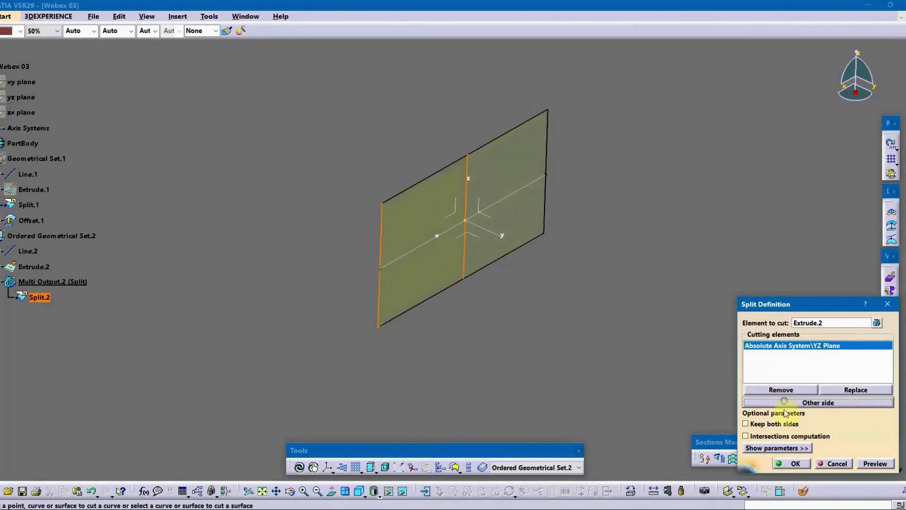
click(791, 465)
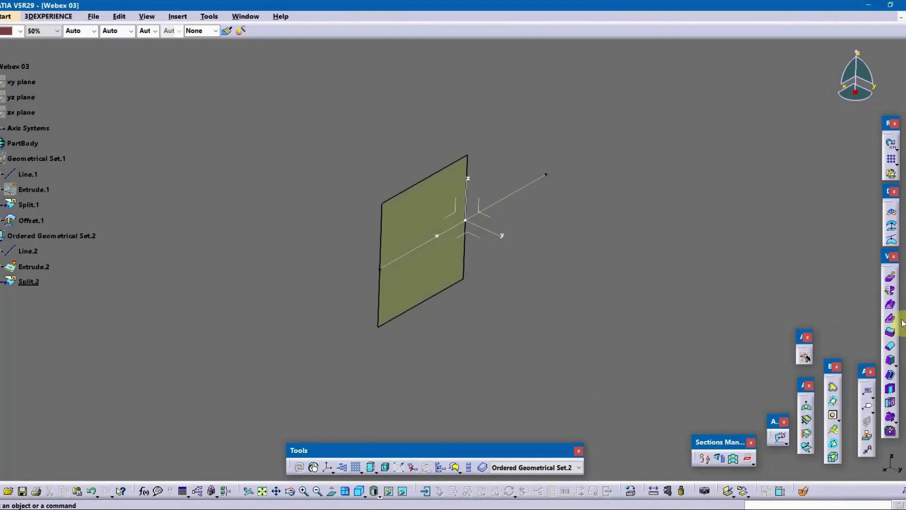
Step: Offset the surface Split.2 by 66 mm inside Ordered Geometrical Set.2
click(892, 304)
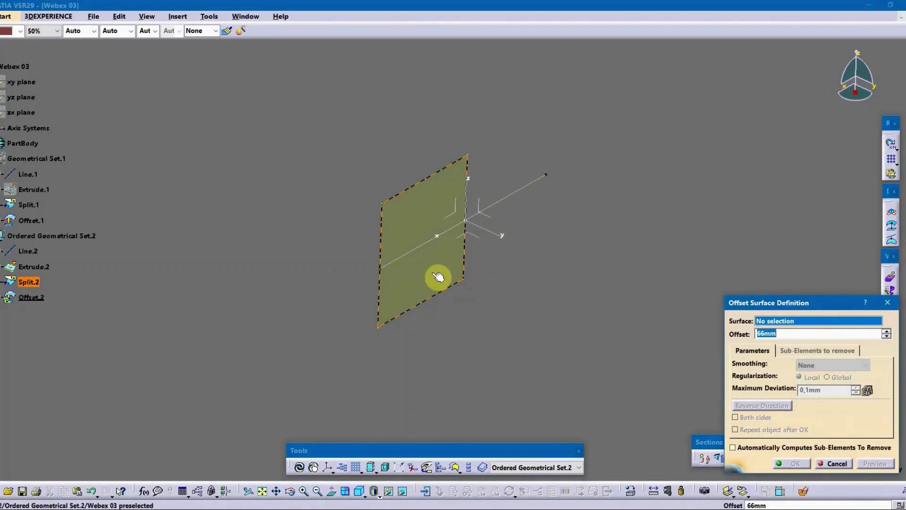
click(39, 265)
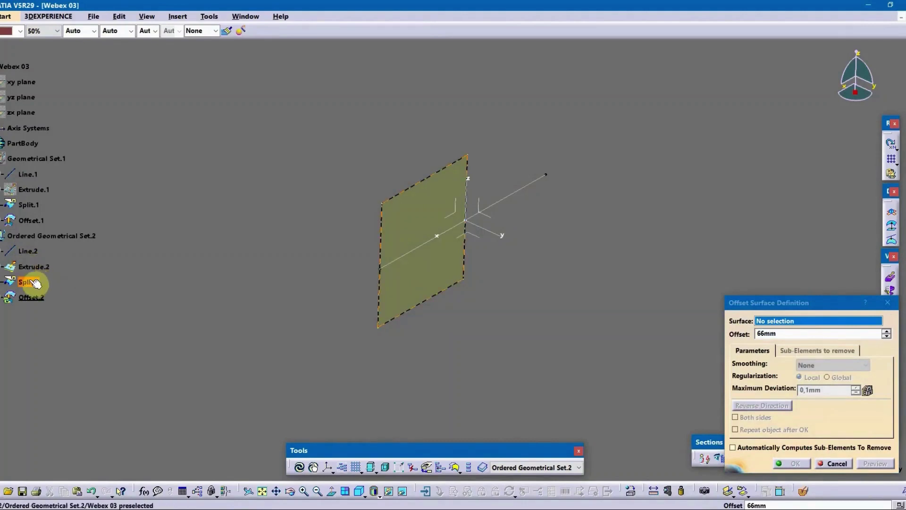
click(30, 283)
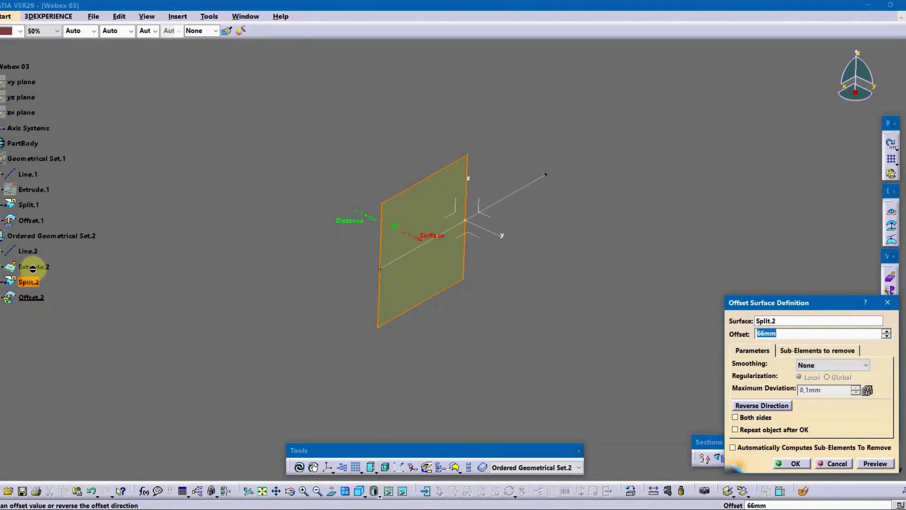
click(34, 268)
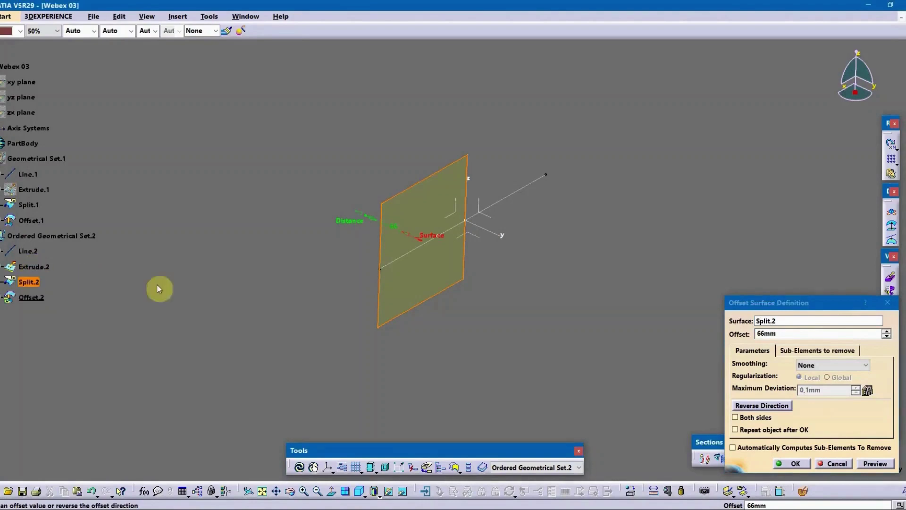
click(874, 464)
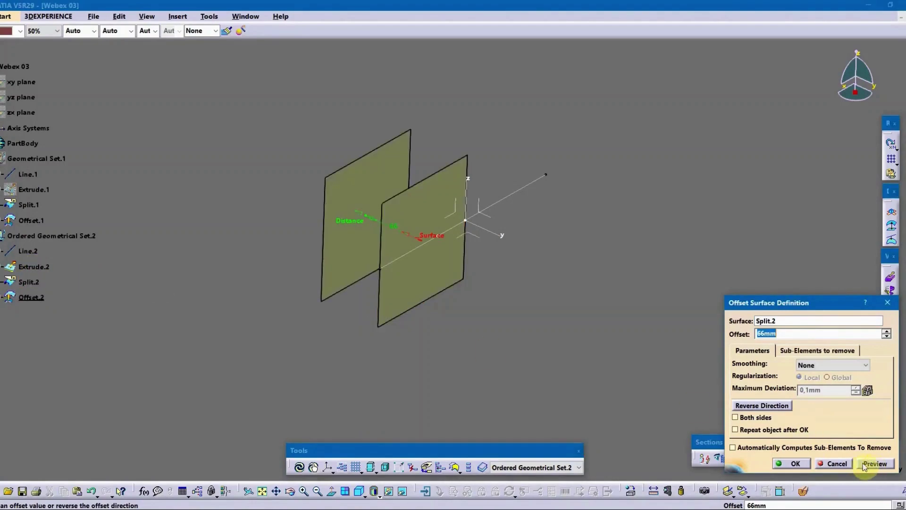
click(798, 465)
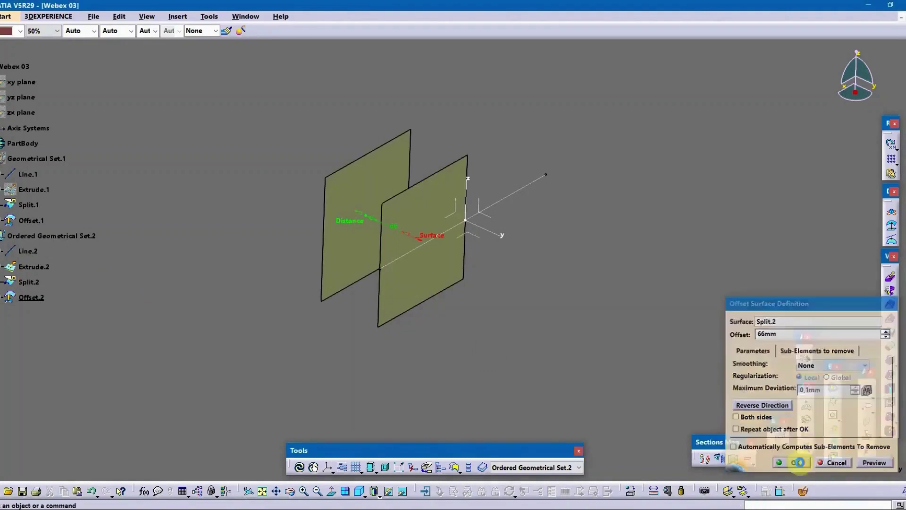
Step: Examine the parents and children of Offset.2, then close the overview
right_click(28, 297)
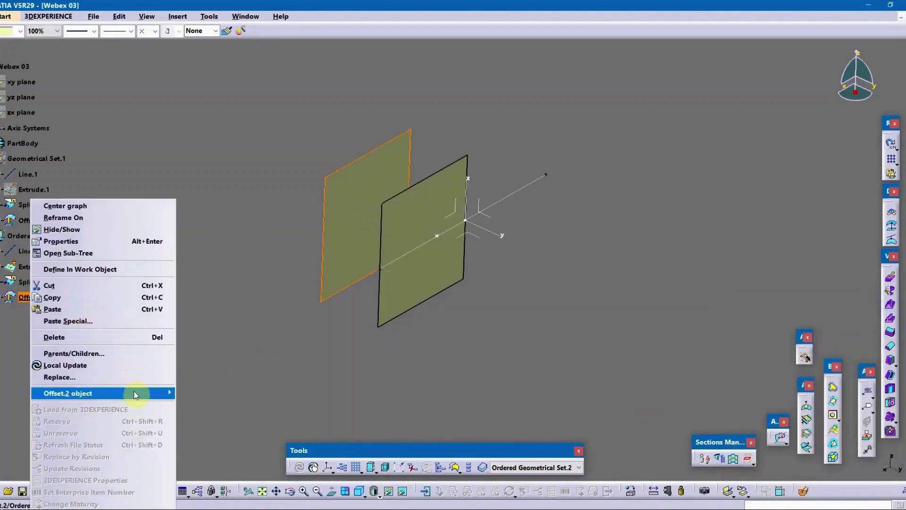
mouse_move(134, 392)
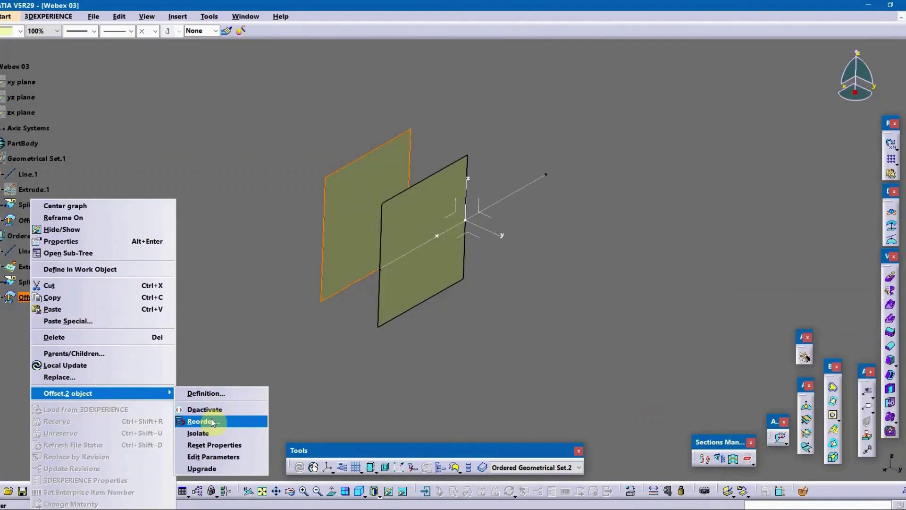
click(126, 354)
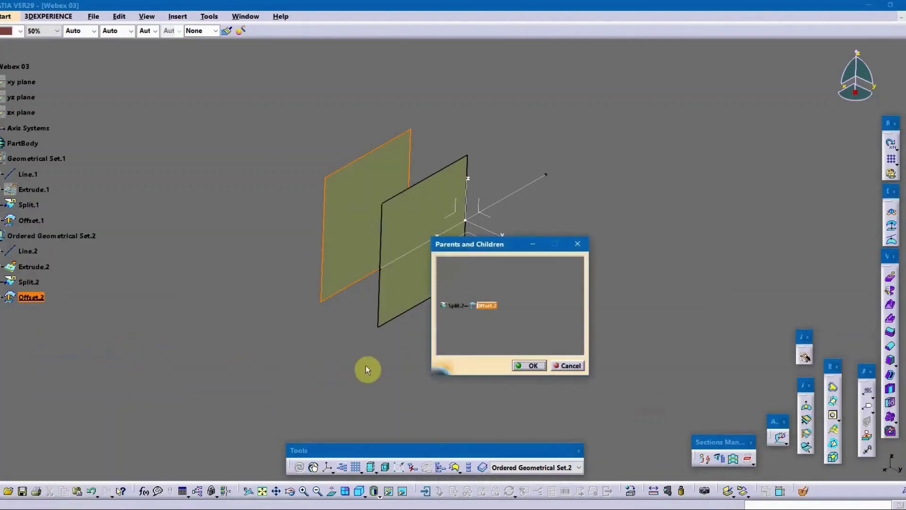
middle_drag(488, 317, 514, 317)
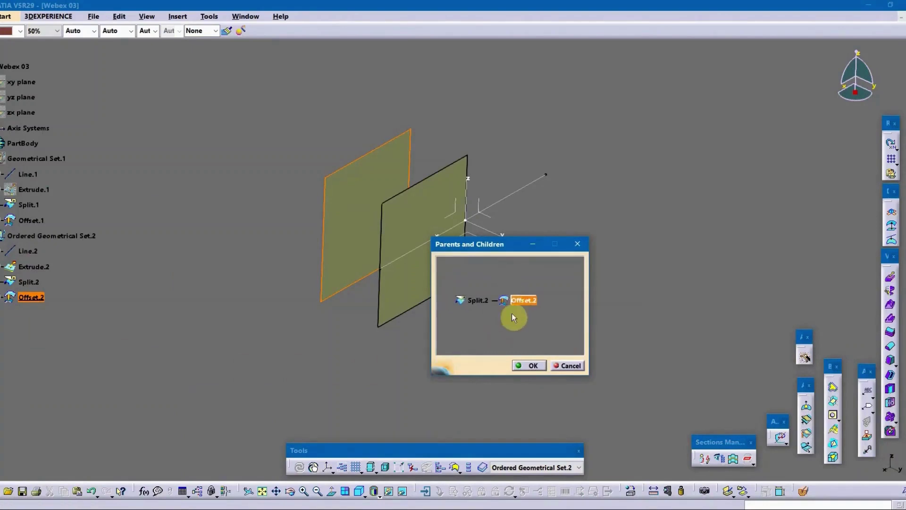
click(531, 367)
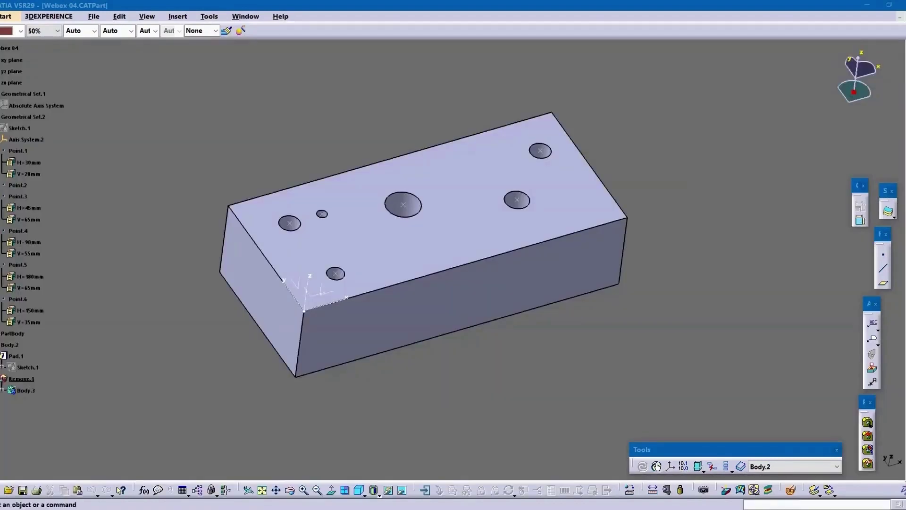
Step: Create a new drawing from the Webex 04 part with an empty layout, A3 ISO format and 1:1 scale
click(7, 18)
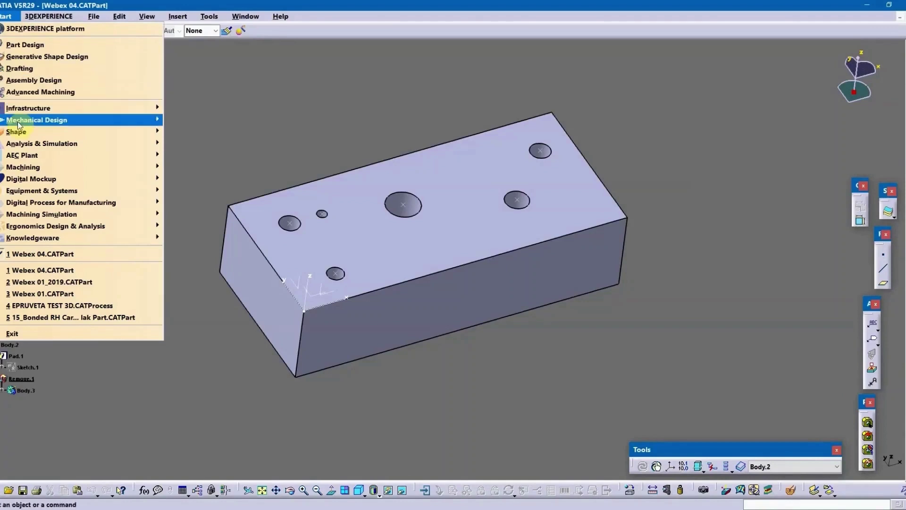
mouse_move(23, 121)
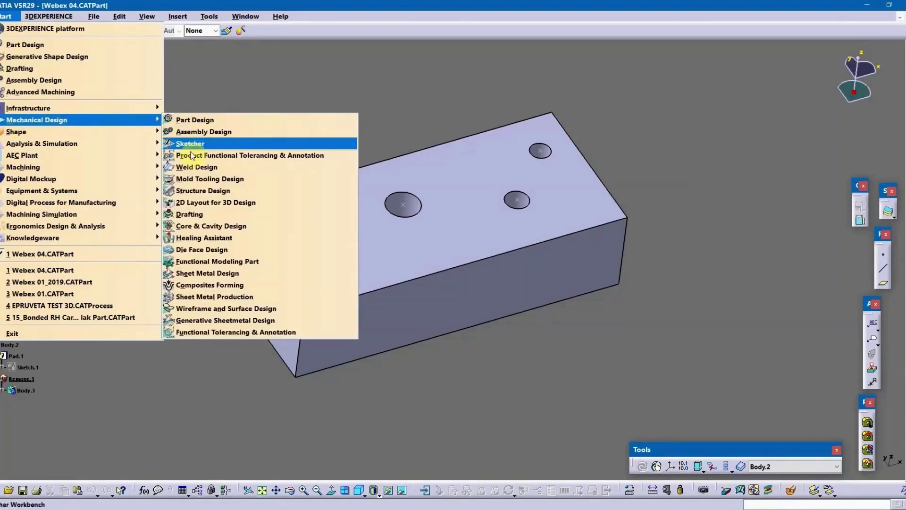
click(187, 216)
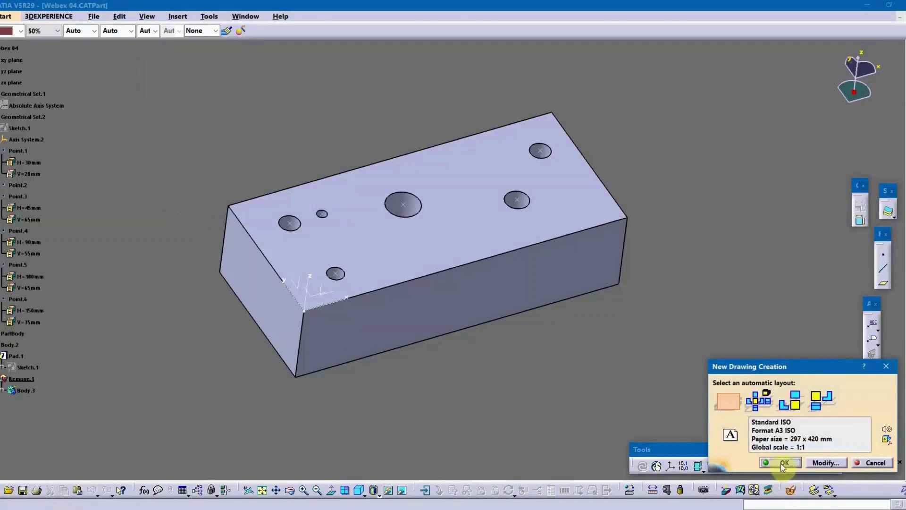
click(783, 463)
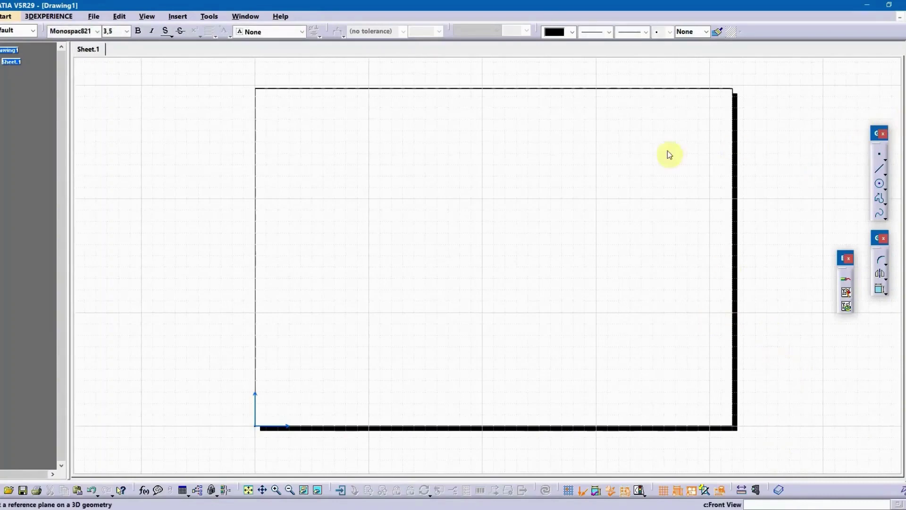
Step: Create a front view projected from the block's drilled top face and place it in the upper-left part of the sheet
key(ctrl+Tab)
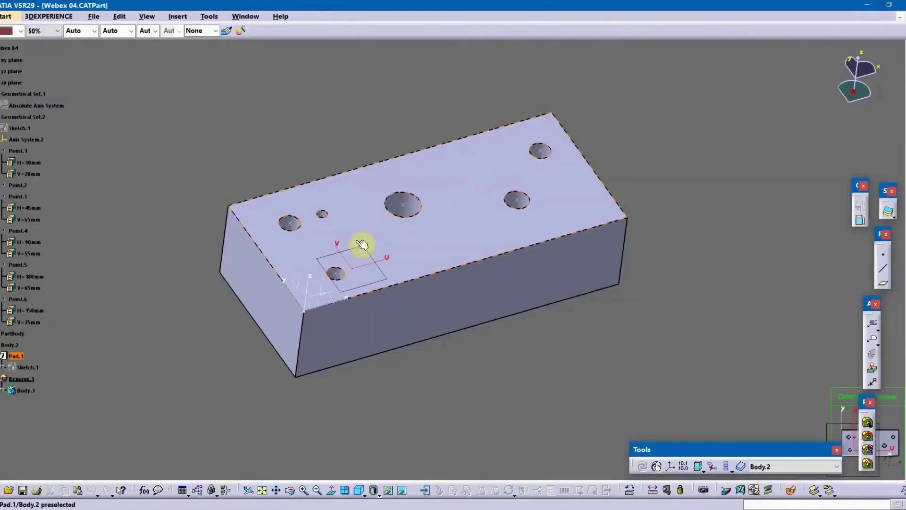
click(316, 299)
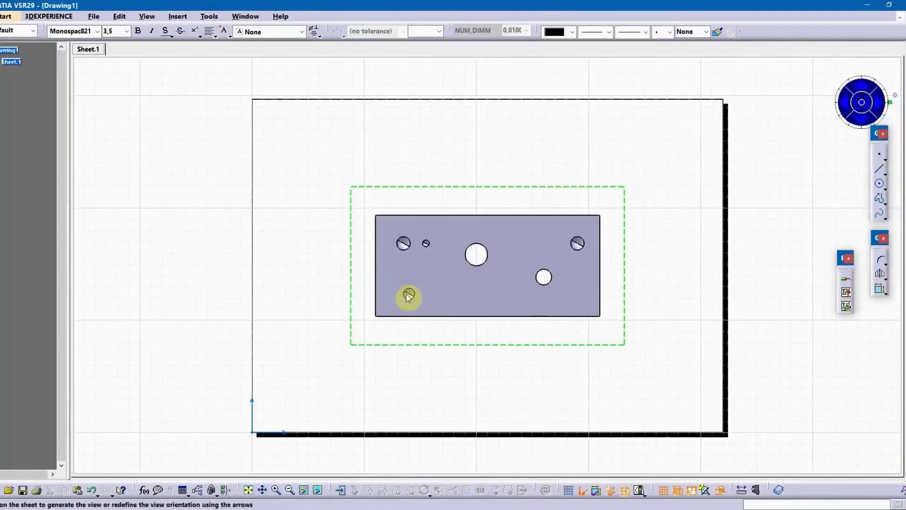
click(486, 141)
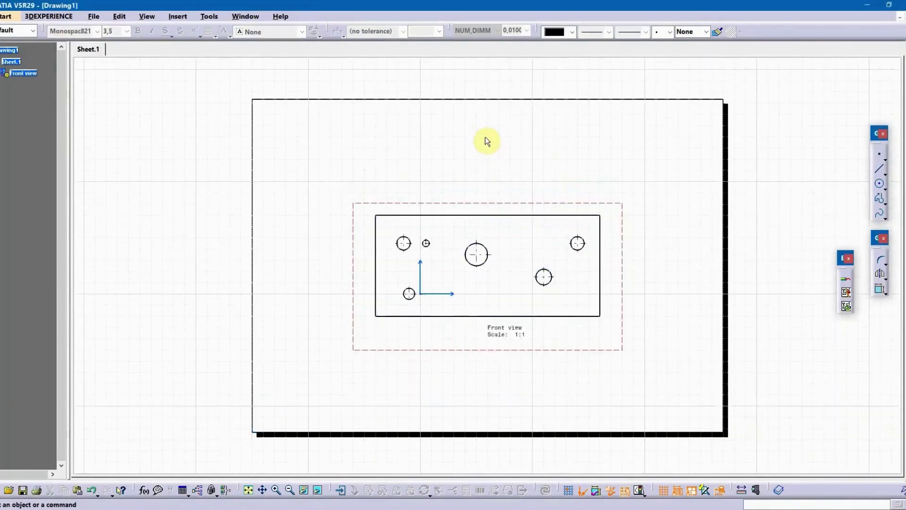
drag(496, 204, 444, 166)
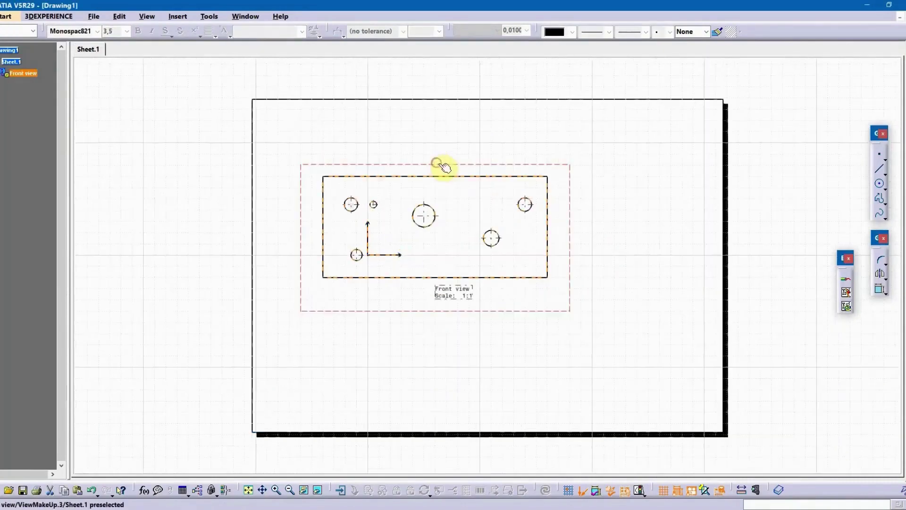
click(598, 170)
Step: Add a hole dimension table for all six holes, with its origin at the block's lower-left corner (X -40 mm, Y -20 mm), beside the view
click(847, 280)
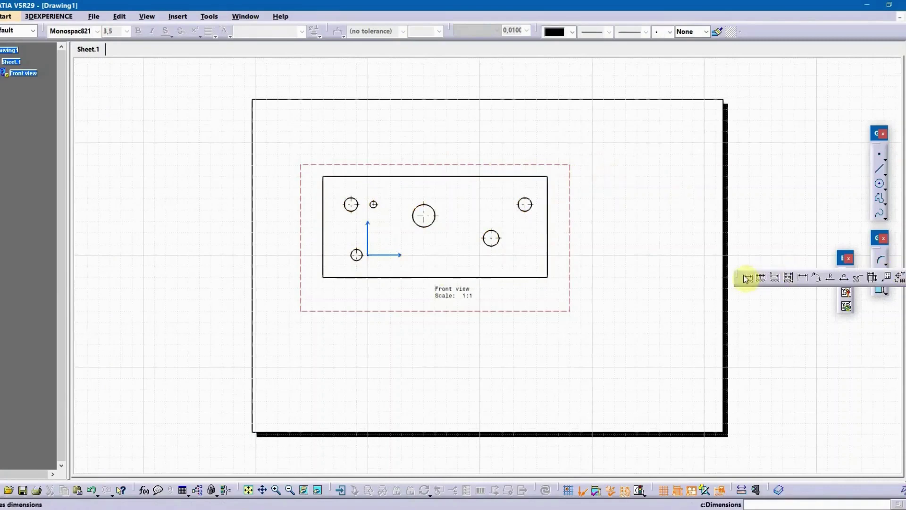
drag(737, 274, 695, 83)
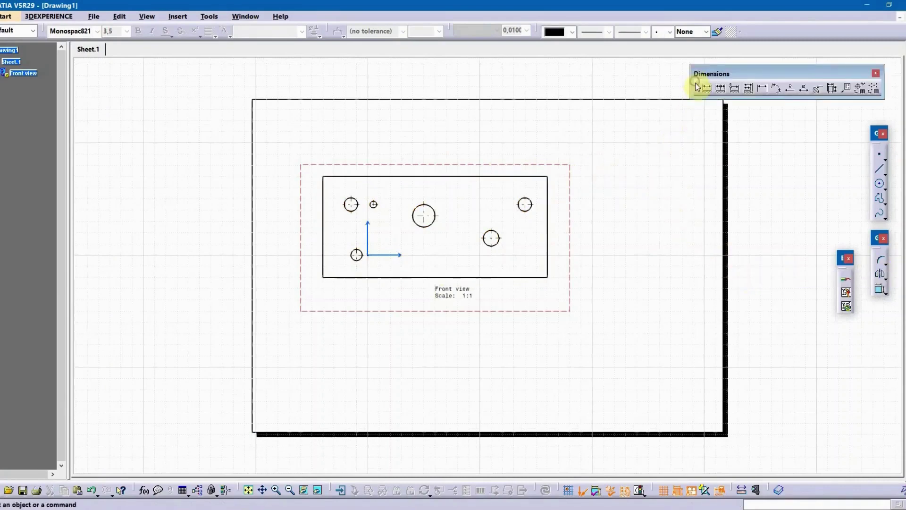
click(862, 89)
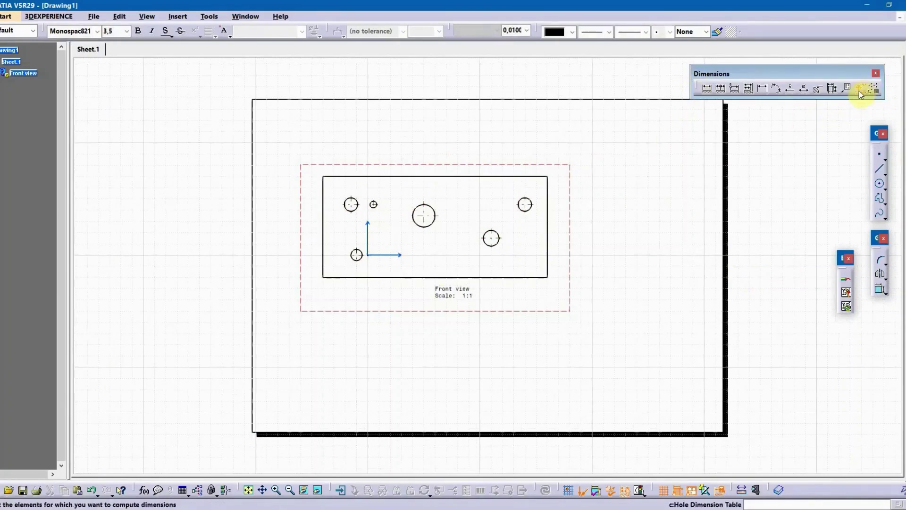
drag(332, 185, 542, 273)
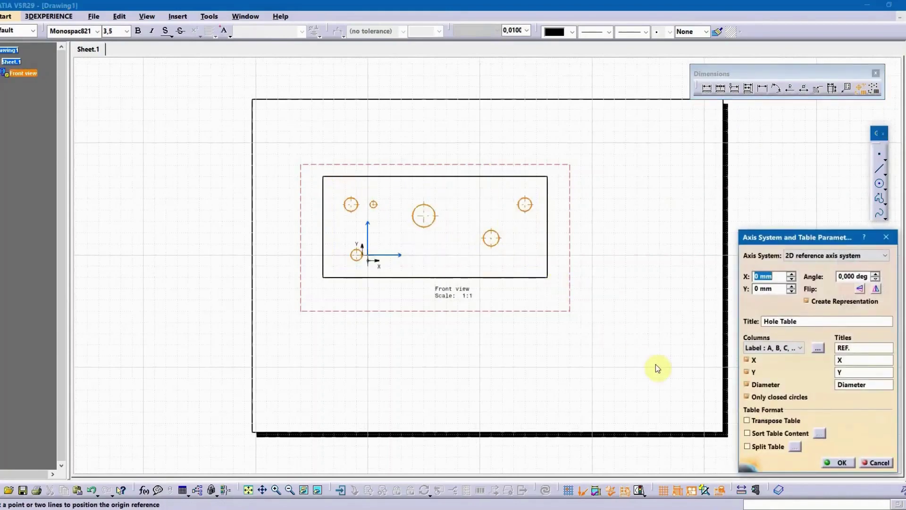
click(779, 276)
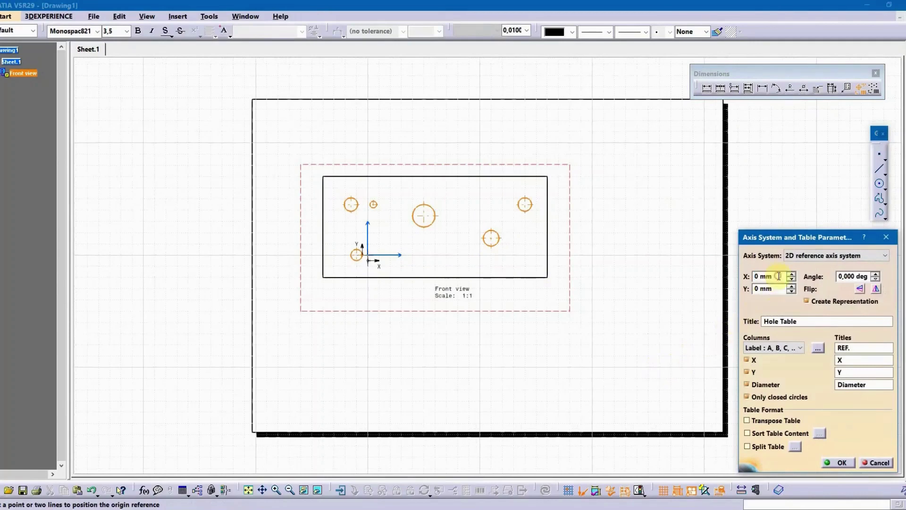
click(328, 277)
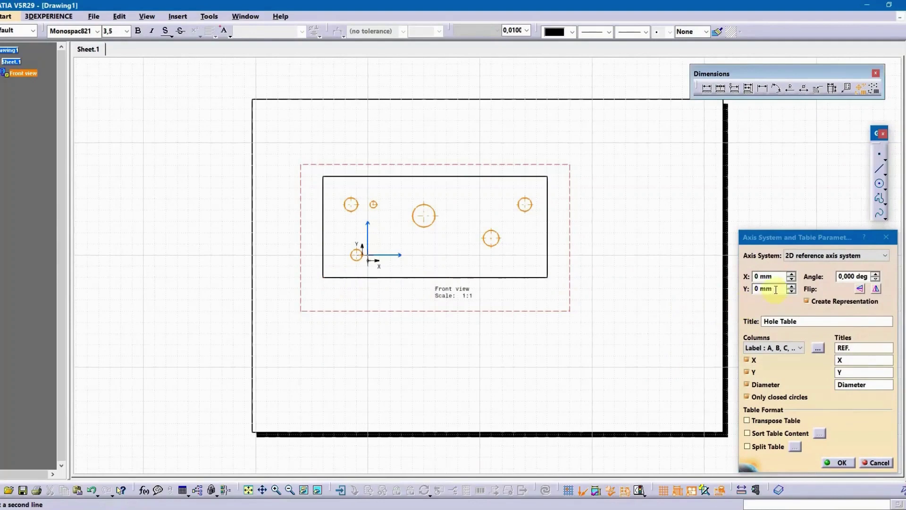
click(775, 289)
click(324, 264)
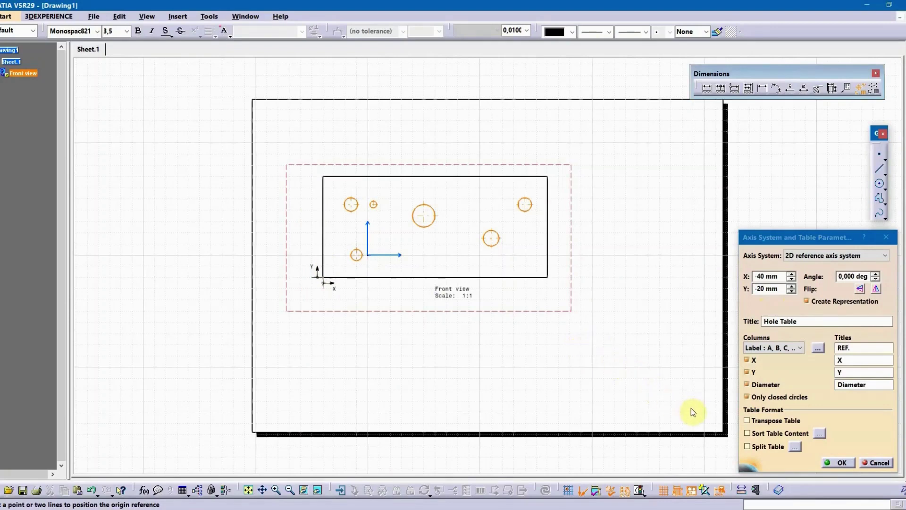
click(841, 463)
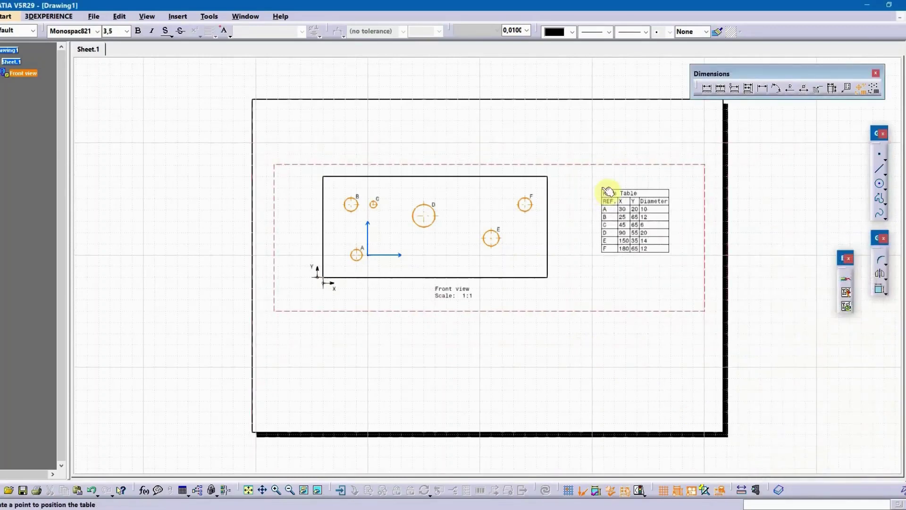
click(608, 192)
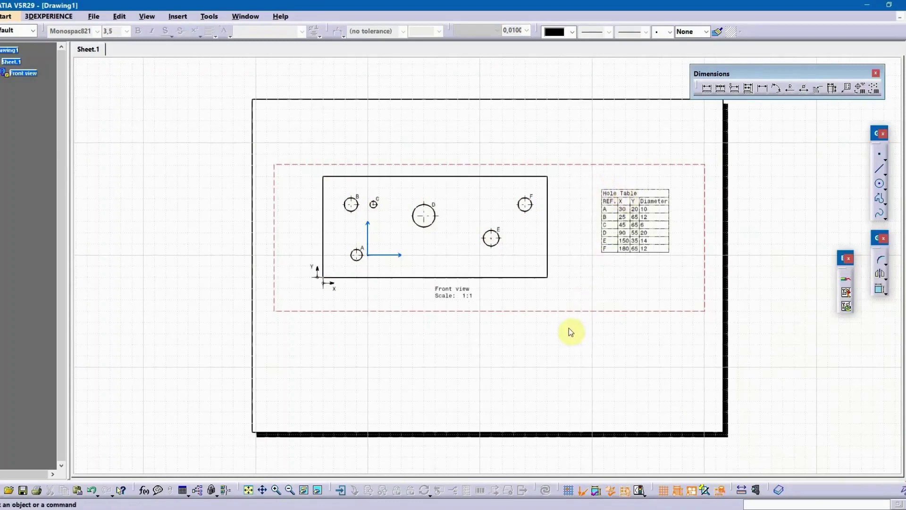
mouse_move(568, 328)
middle_down()
mouse_move(530, 352)
mouse_move(531, 329)
middle_up()
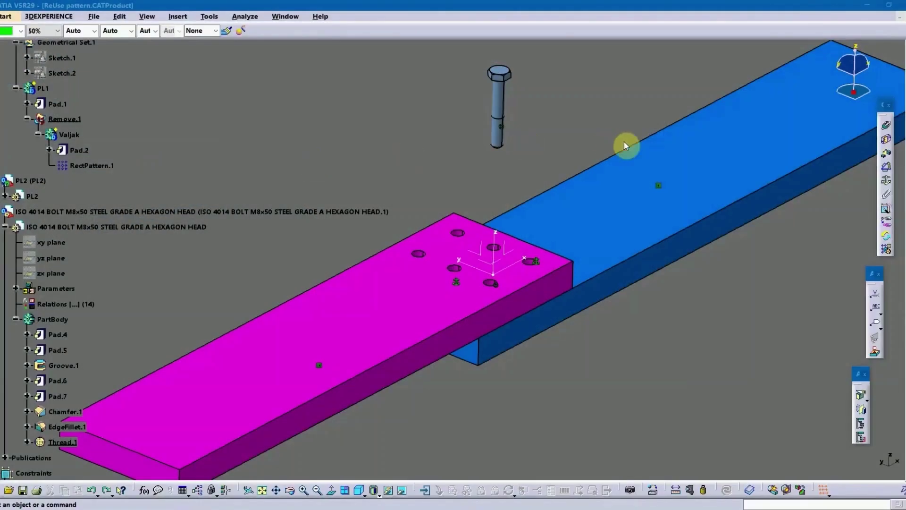
Step: Add a surface contact constraint between the underside of the M8x50 bolt head and the magenta plate's top face
click(888, 144)
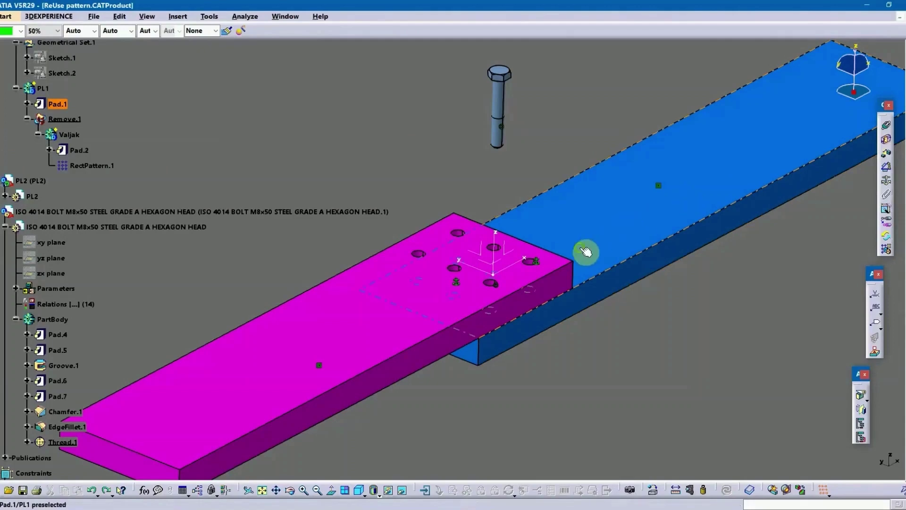
middle_drag(579, 246, 431, 216)
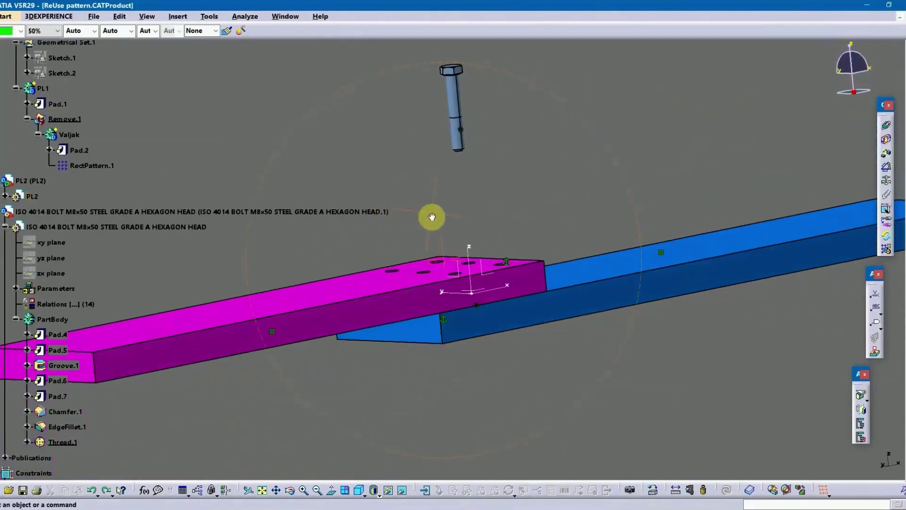
click(887, 141)
middle_drag(667, 160, 463, 378)
click(470, 194)
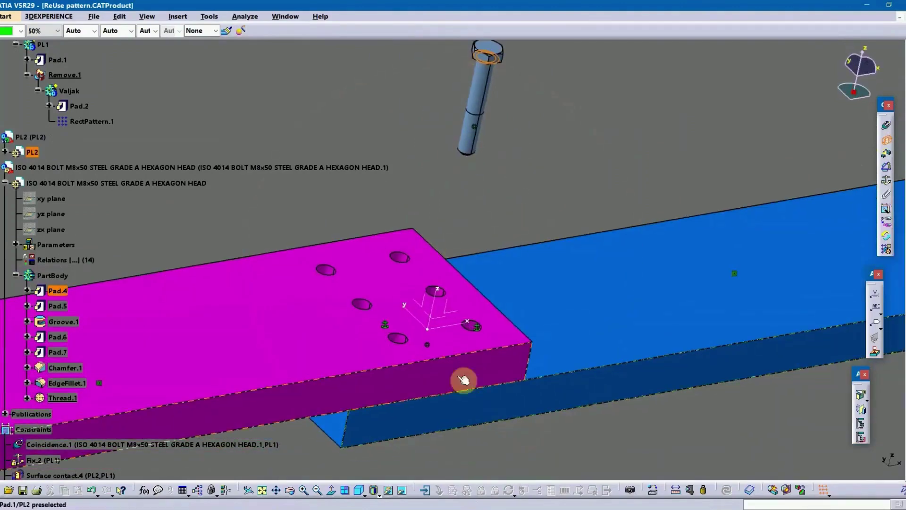
click(393, 288)
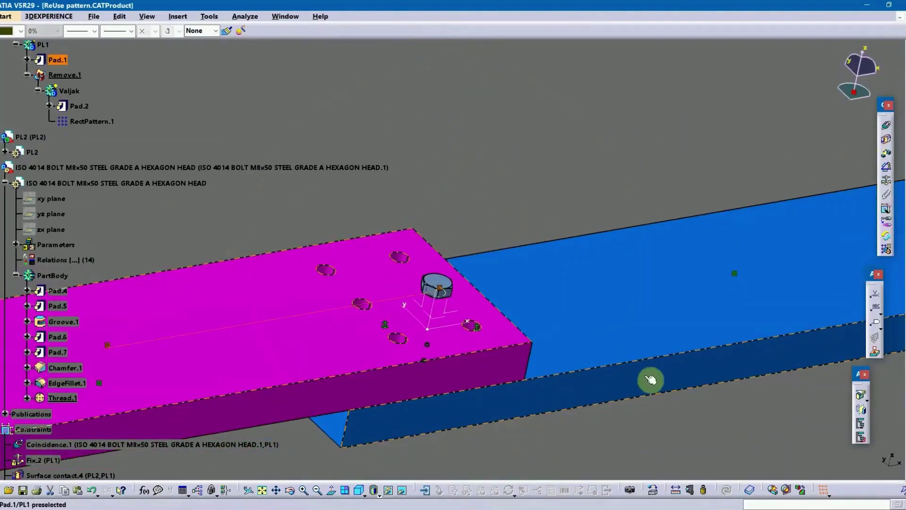
middle_drag(585, 396, 643, 360)
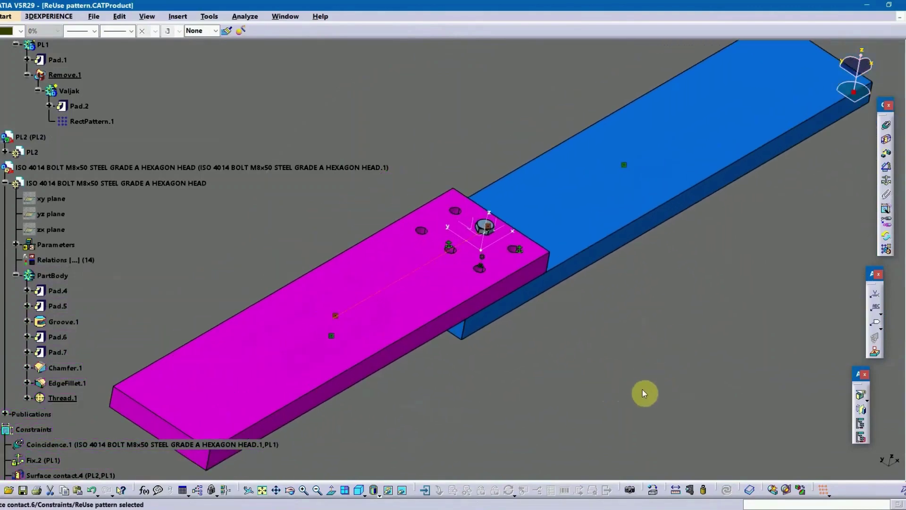
Step: Instantiate the M8x50 hexagon bolt on PL1's RectPattern.1, linked to the pattern's definition and re-using the original component as first instance
click(887, 251)
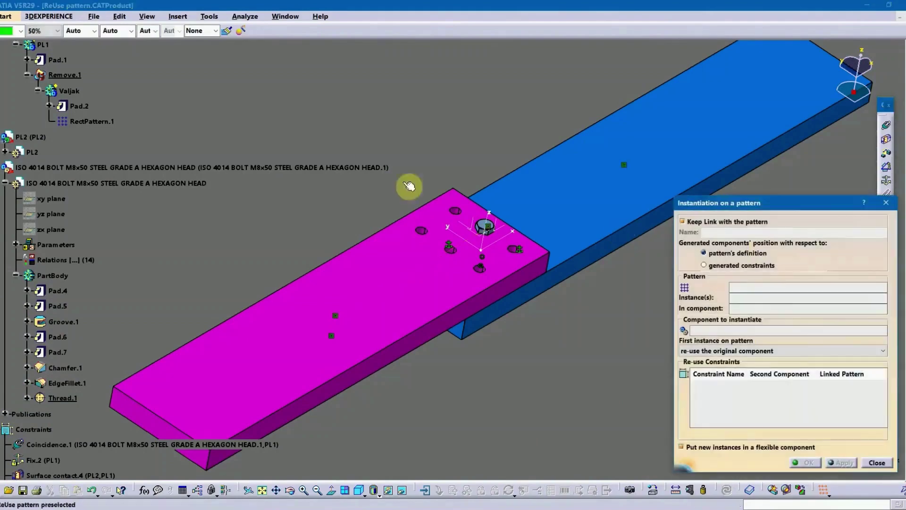
click(104, 123)
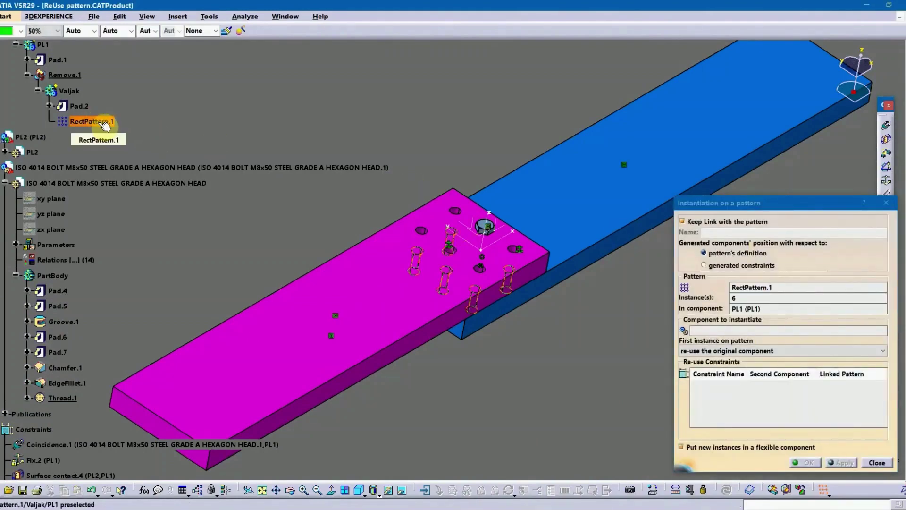
click(90, 167)
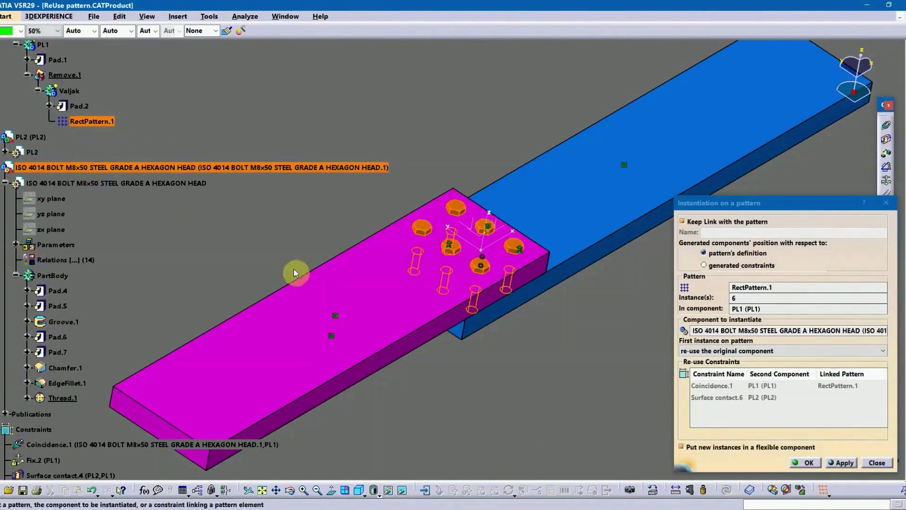
click(806, 463)
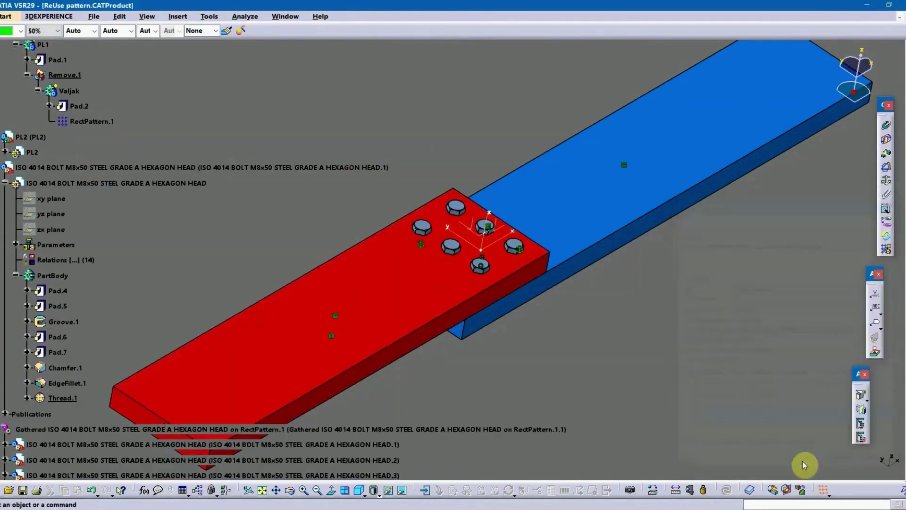
Step: Activate the PL2 part for editing and update it locally
right_click(32, 152)
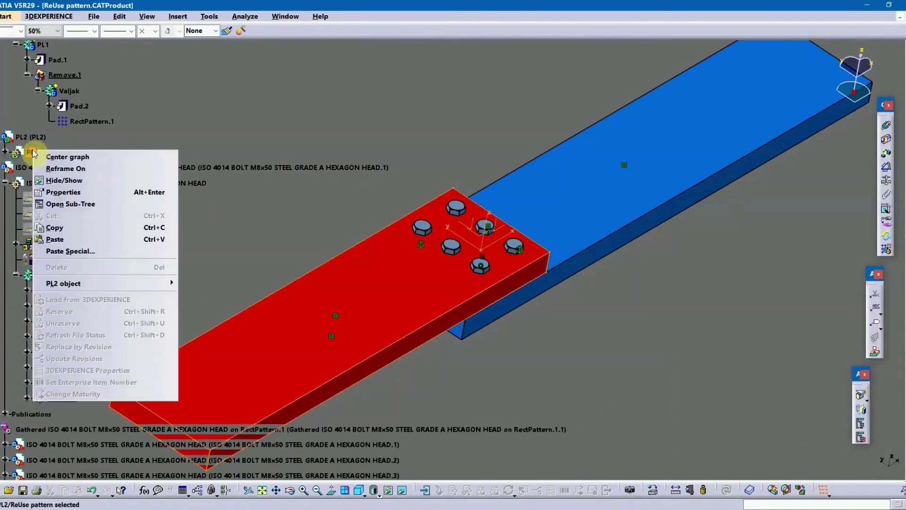
mouse_move(141, 283)
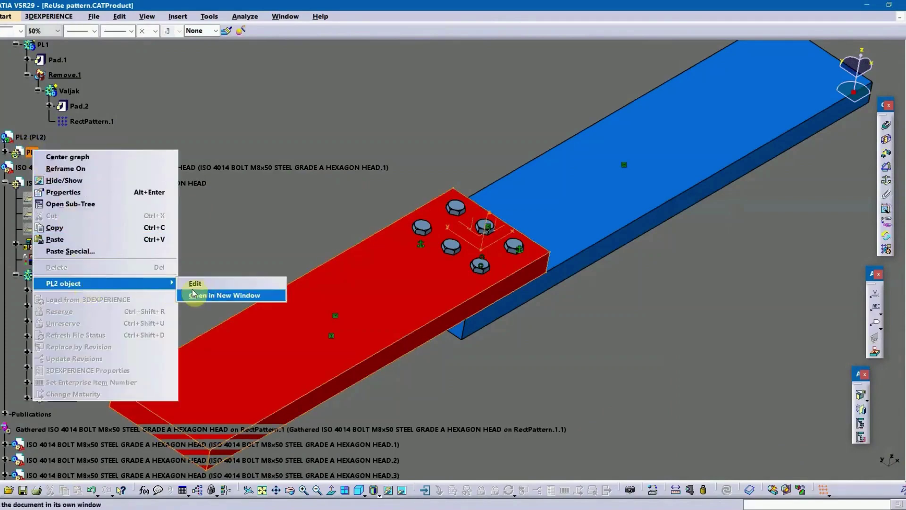
click(123, 146)
click(33, 151)
double_click(33, 151)
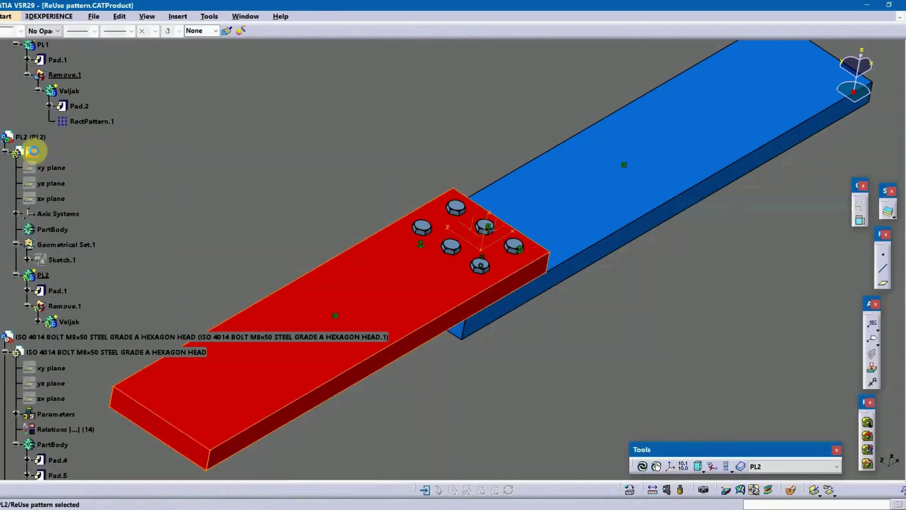
right_click(33, 151)
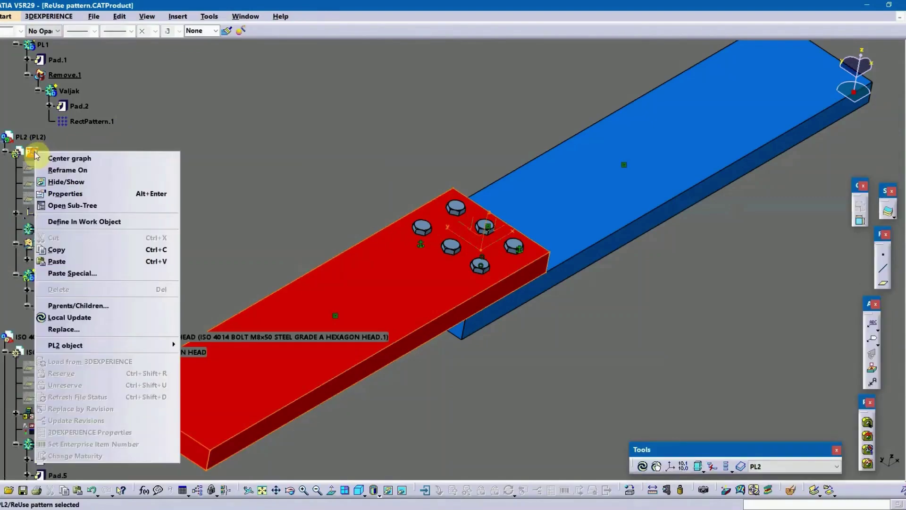
click(101, 317)
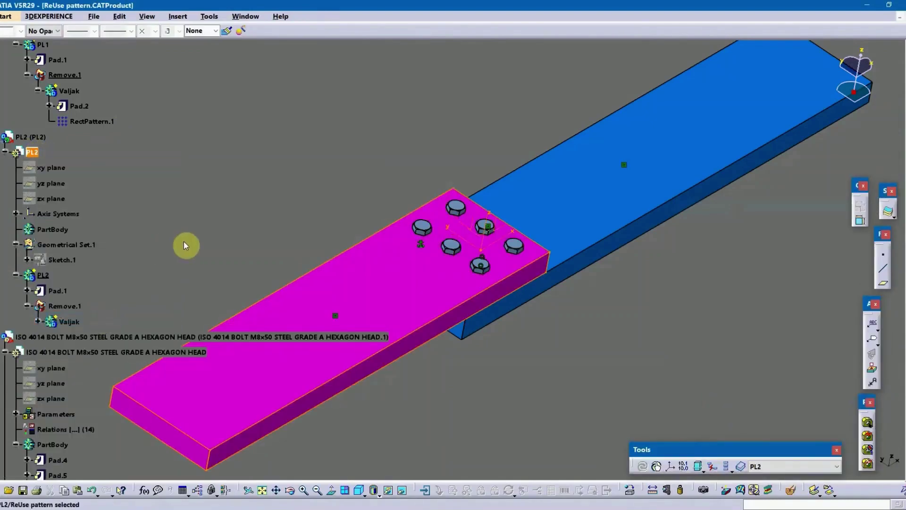
middle_drag(404, 284, 401, 264)
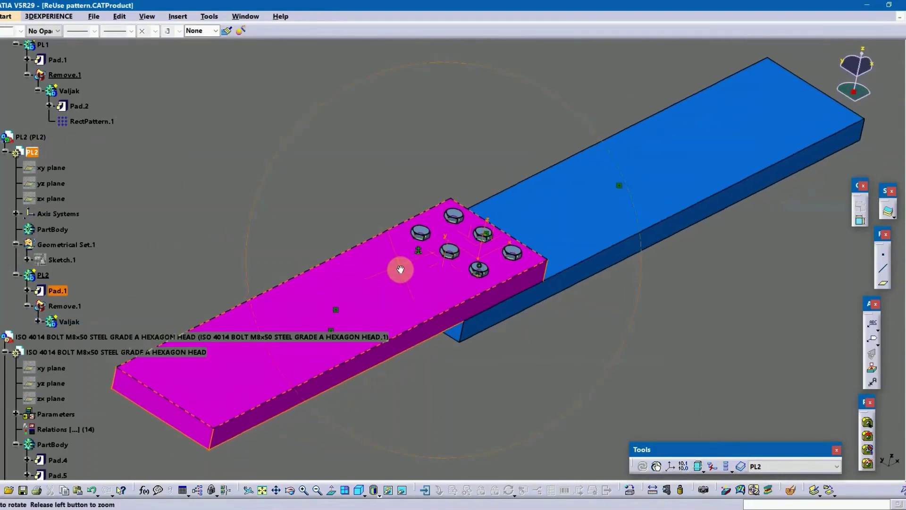
click(513, 339)
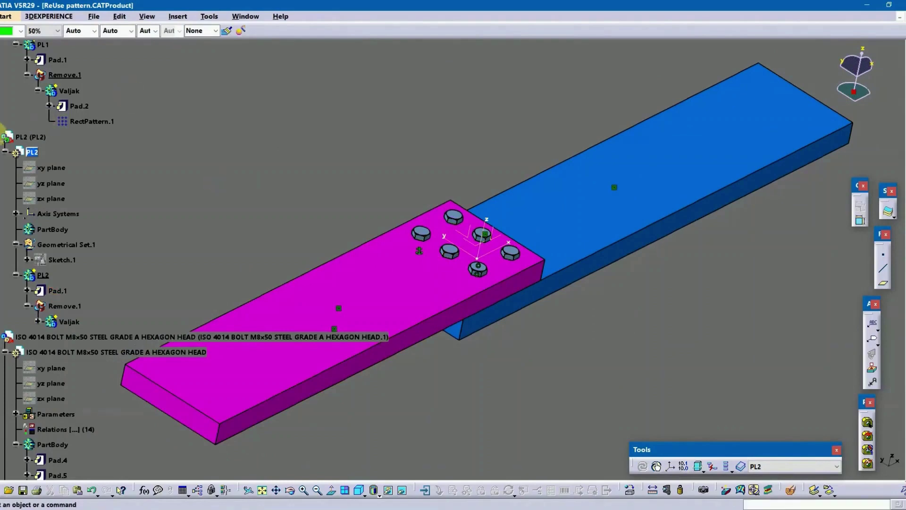
Step: Collapse the PL2, PL1 and bolt branches in the specification tree to examine the gathered bolts and the reused rectangular pattern
click(3, 138)
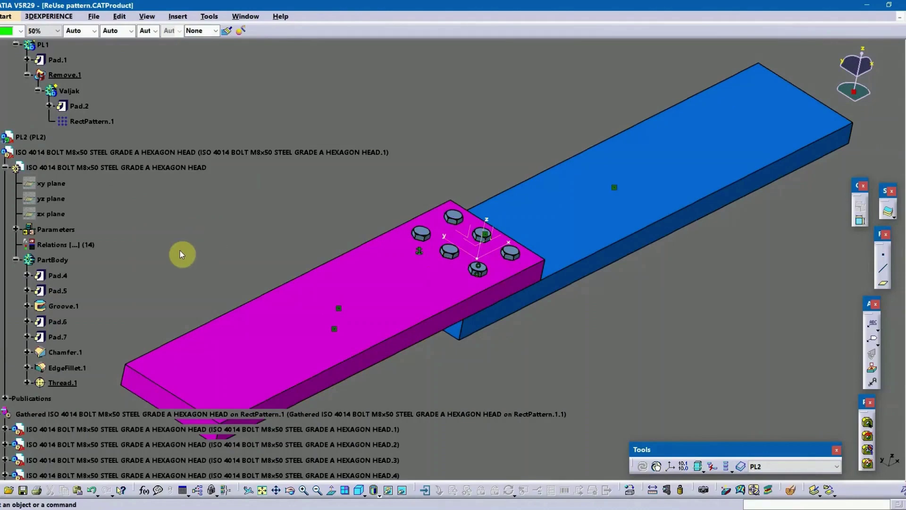
scroll(180, 250, up, 4)
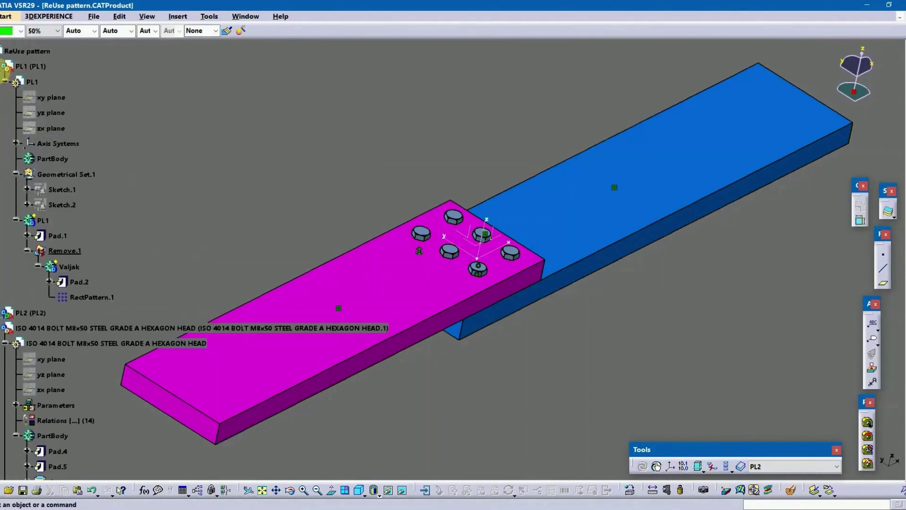
click(6, 73)
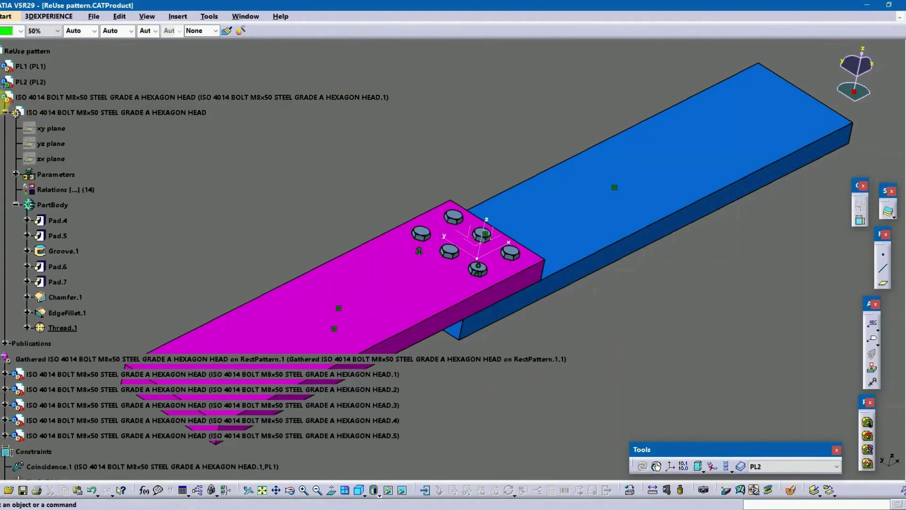
click(0, 101)
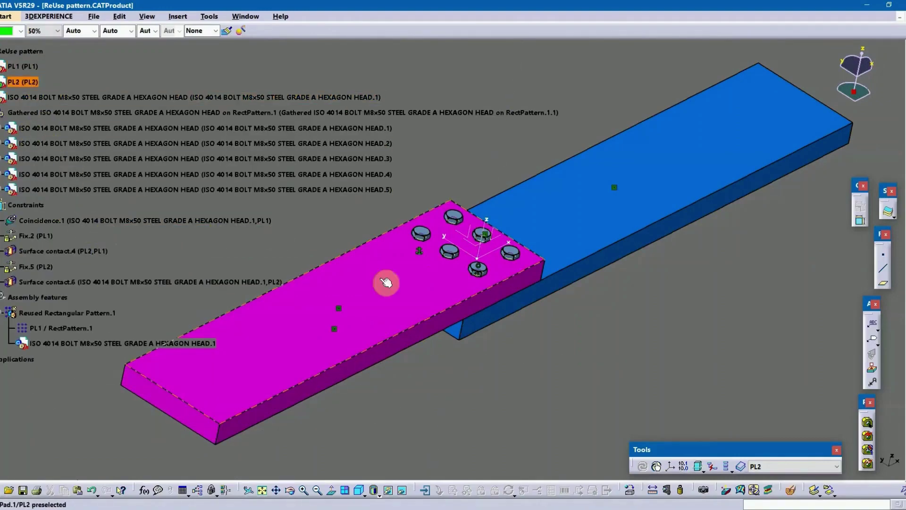
middle_drag(426, 296, 496, 339)
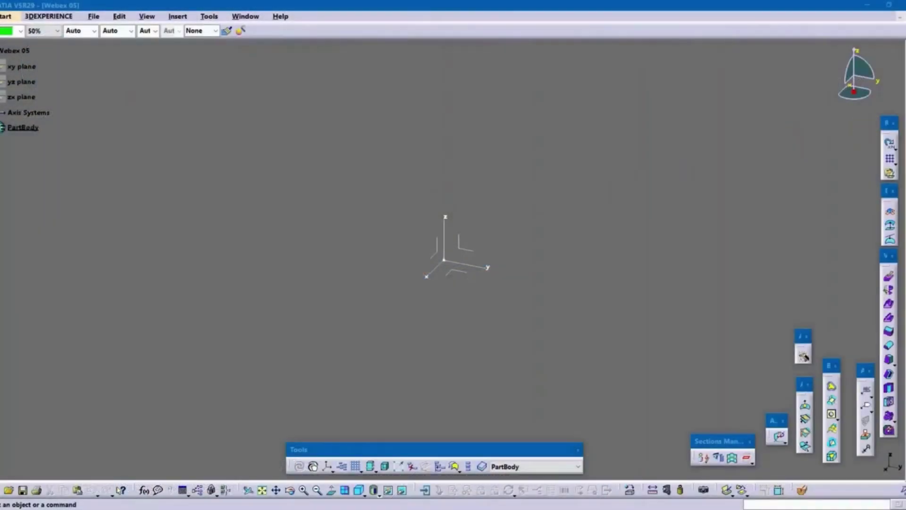
Step: In the Webex 05 part, create a positioned sketch on the YZ plane and draw an origin-centered rectangle about 178 x 91 mm
click(890, 142)
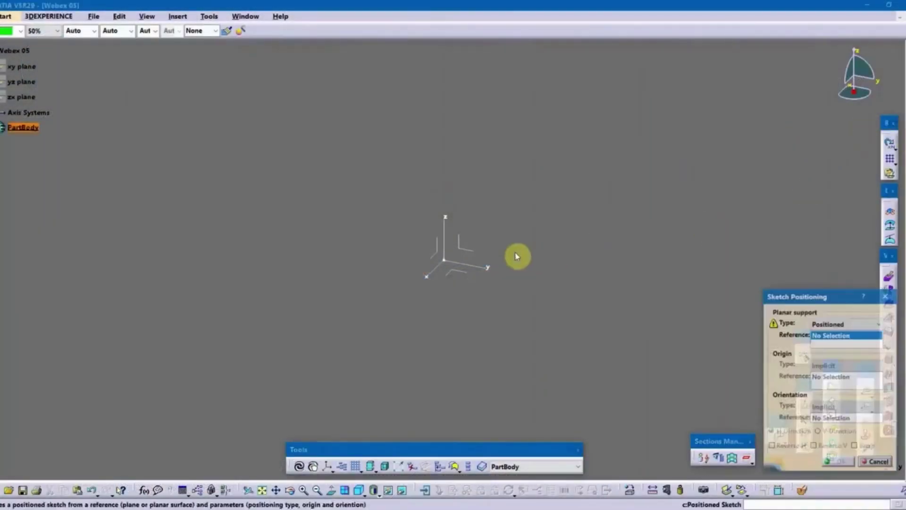
click(479, 255)
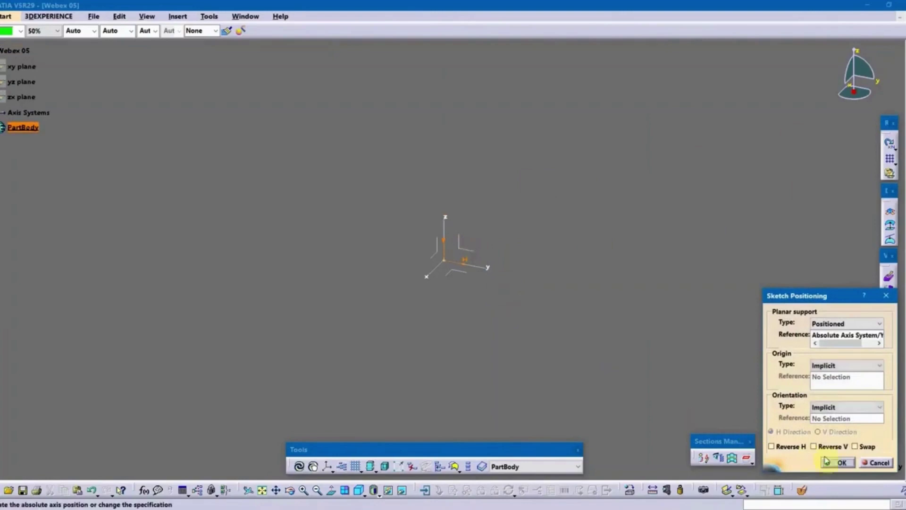
click(839, 462)
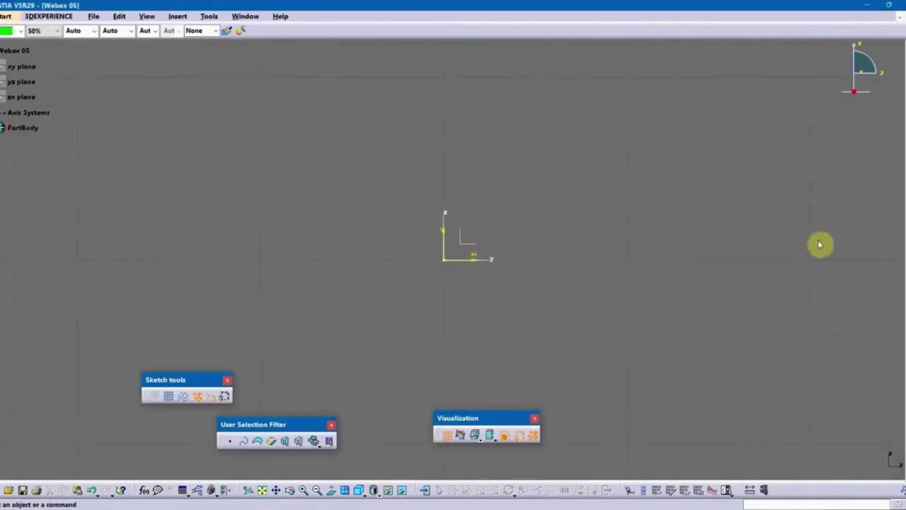
click(905, 215)
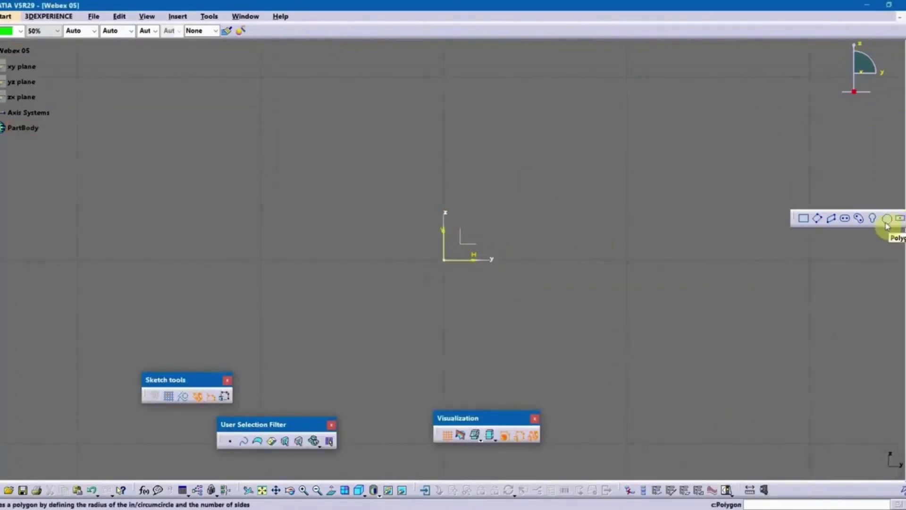
click(901, 220)
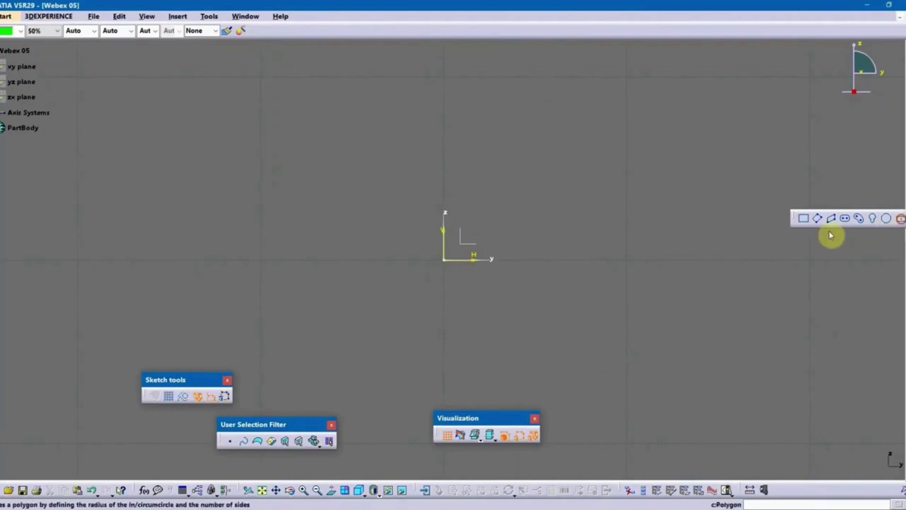
click(445, 261)
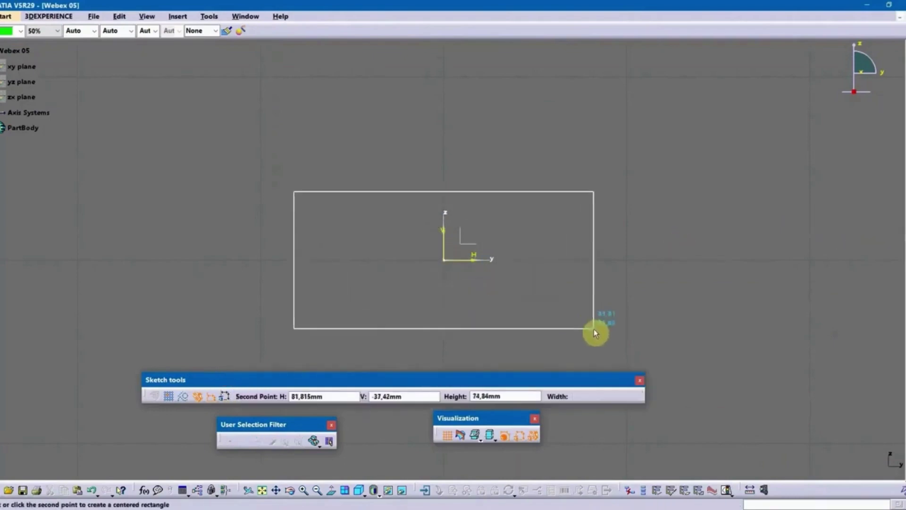
click(607, 348)
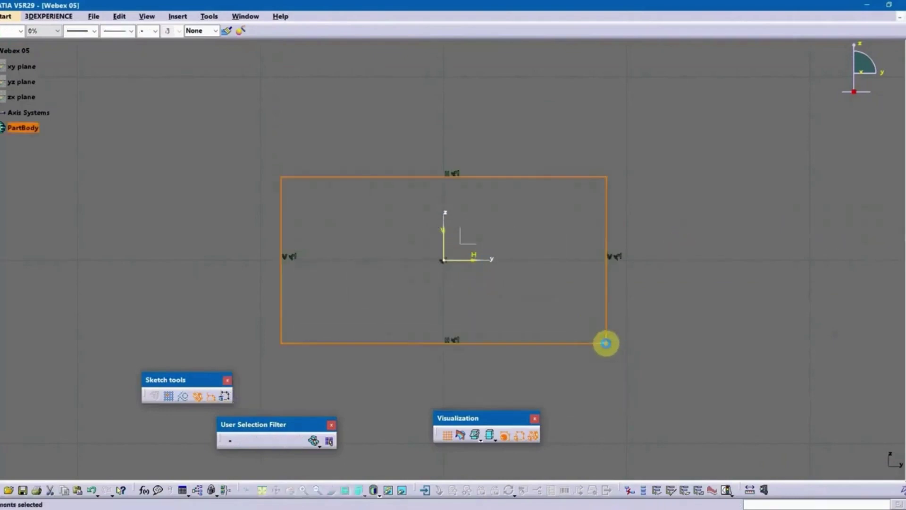
click(844, 155)
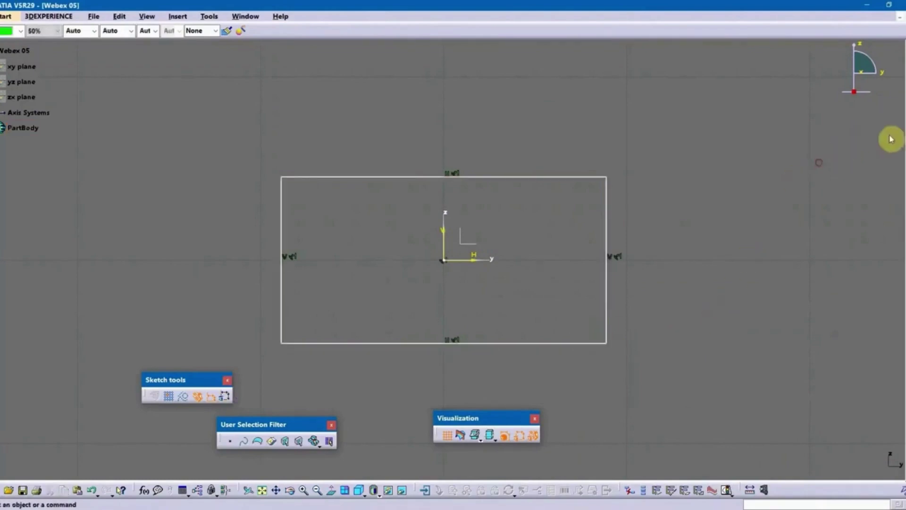
Step: Dimension the rectangle's height and set it to 100 mm
click(905, 134)
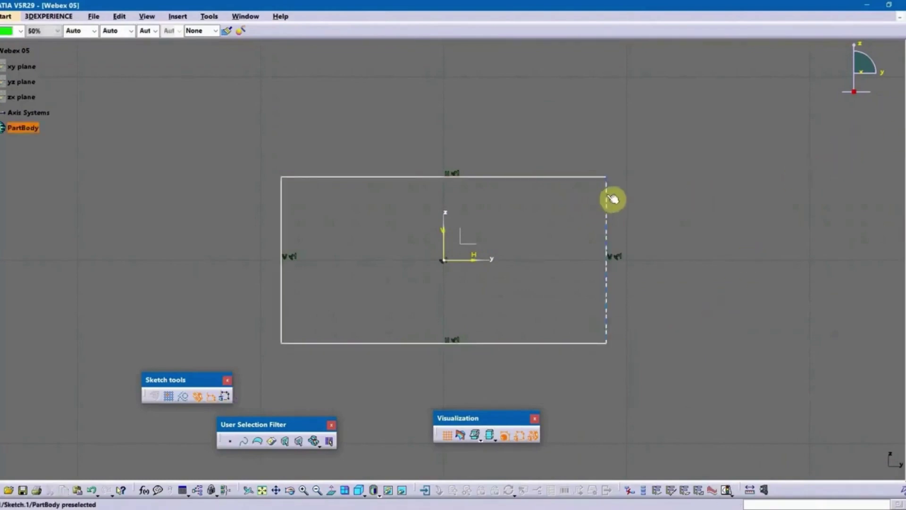
click(608, 197)
double_click(675, 223)
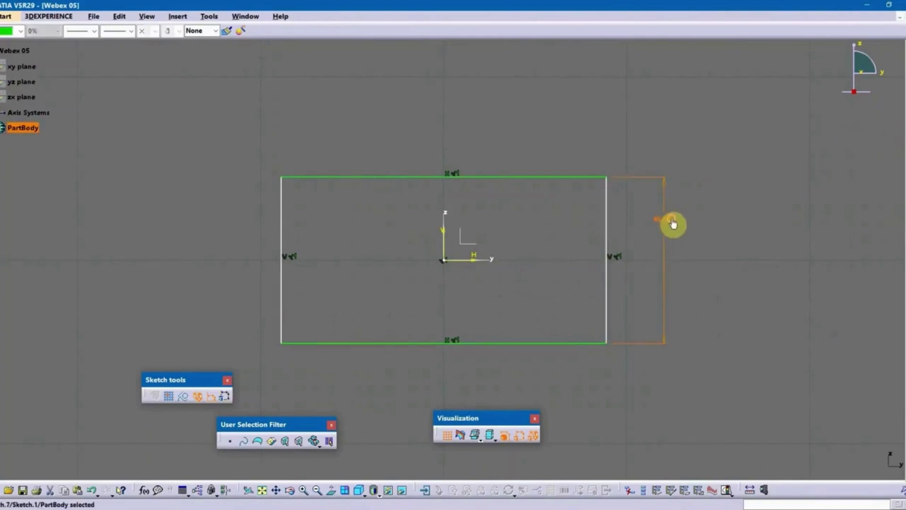
text(10)
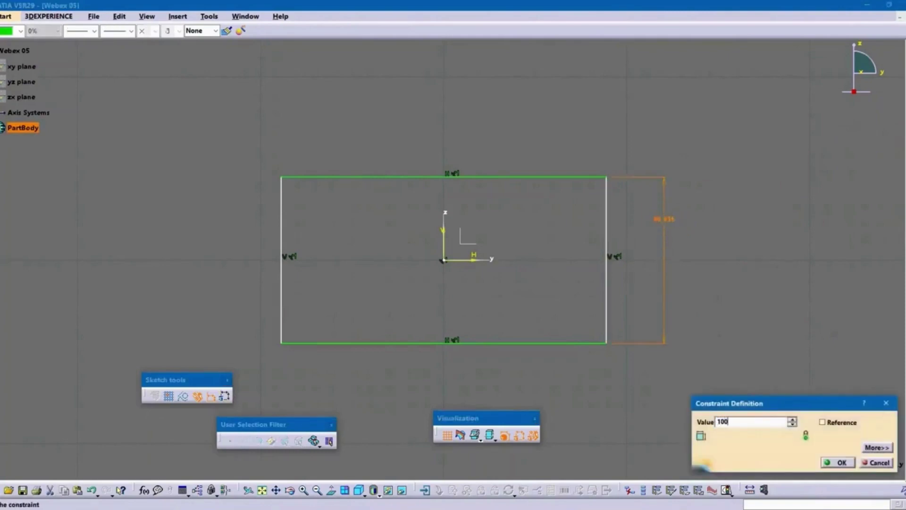
text(0)
key(Return)
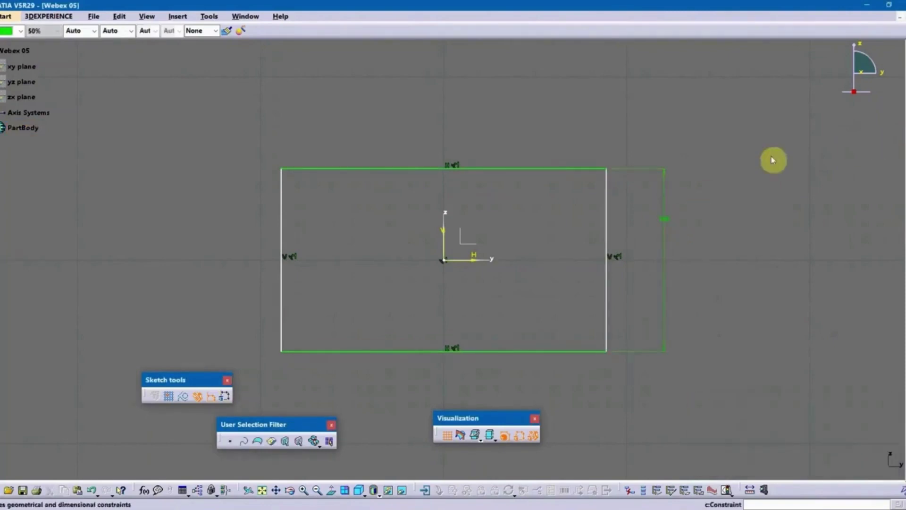
Step: Dimension the rectangle's width, set it to 200 mm, and exit the sketch
click(547, 169)
click(512, 134)
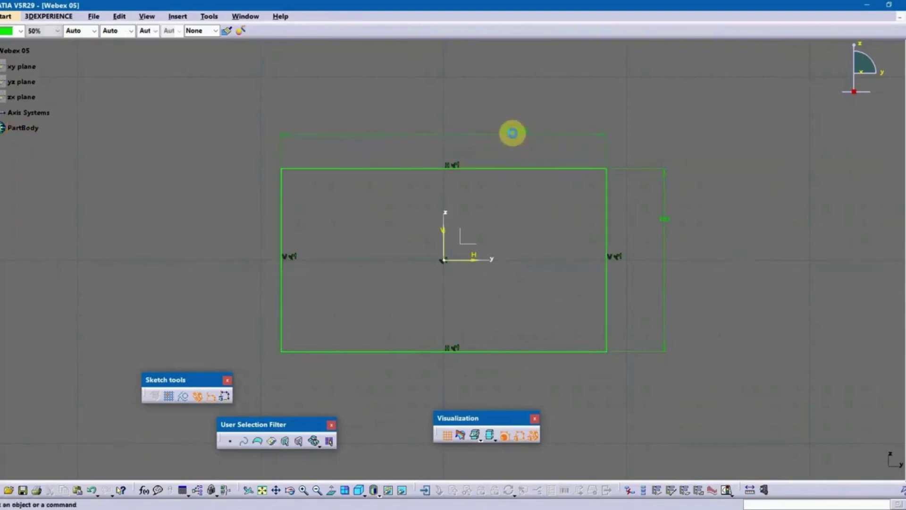
double_click(512, 135)
text(200)
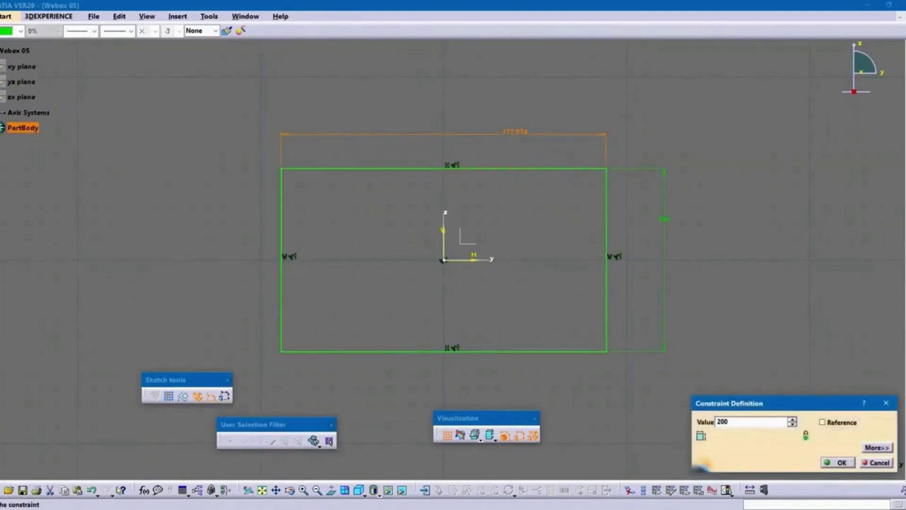
click(512, 135)
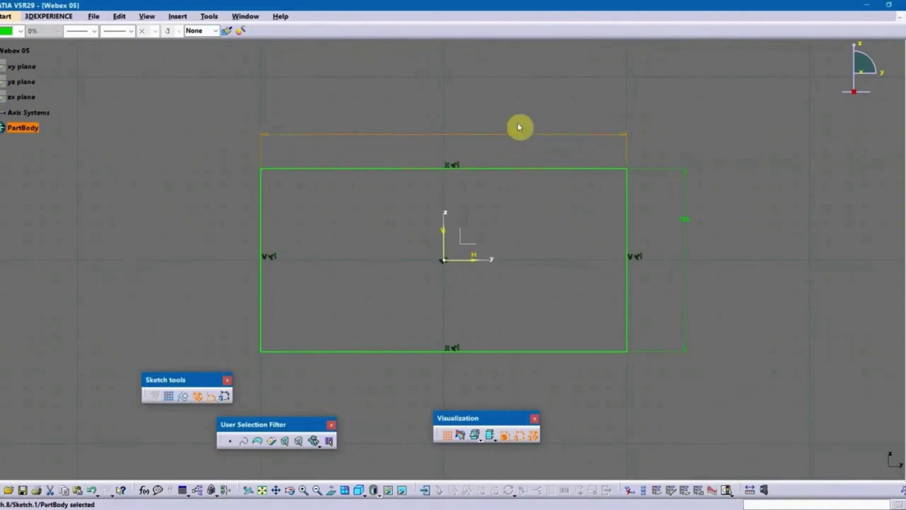
click(902, 78)
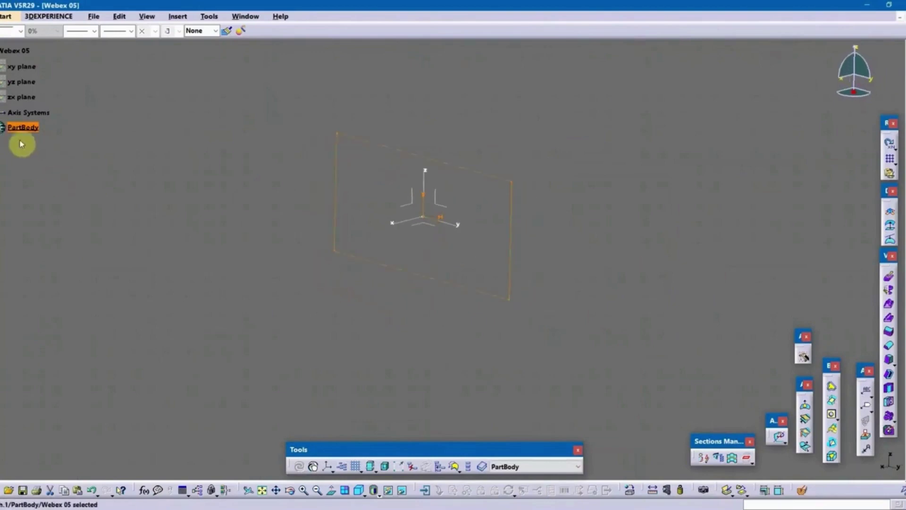
Step: Expand PartBody in the tree to reveal Sketch.1 and switch to the Part Design workbench
click(0, 127)
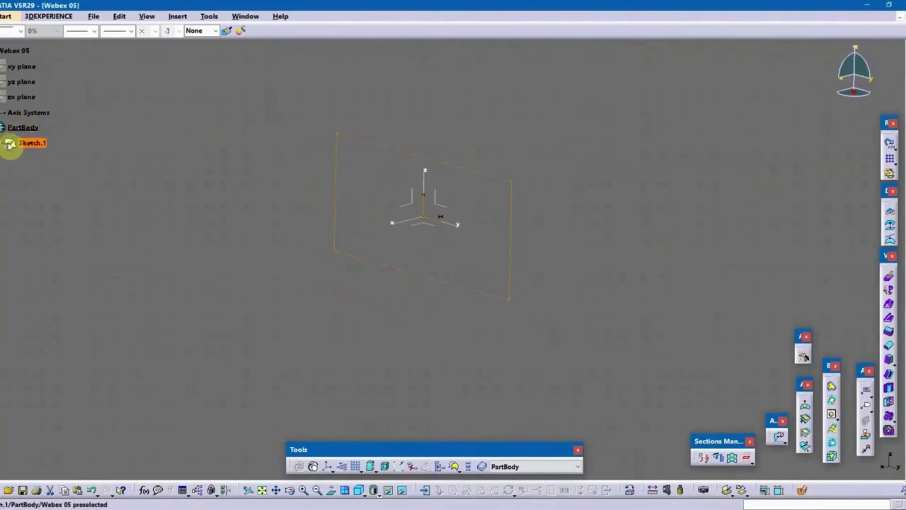
click(726, 152)
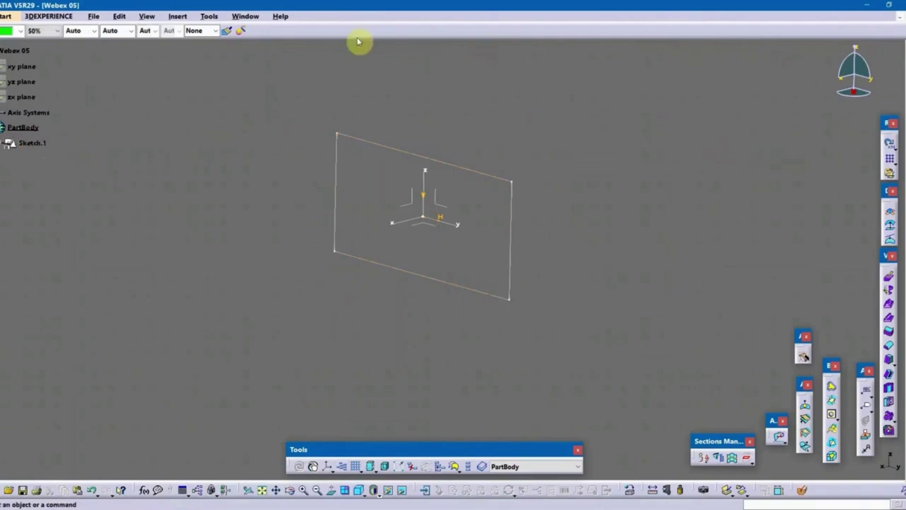
click(6, 16)
click(19, 44)
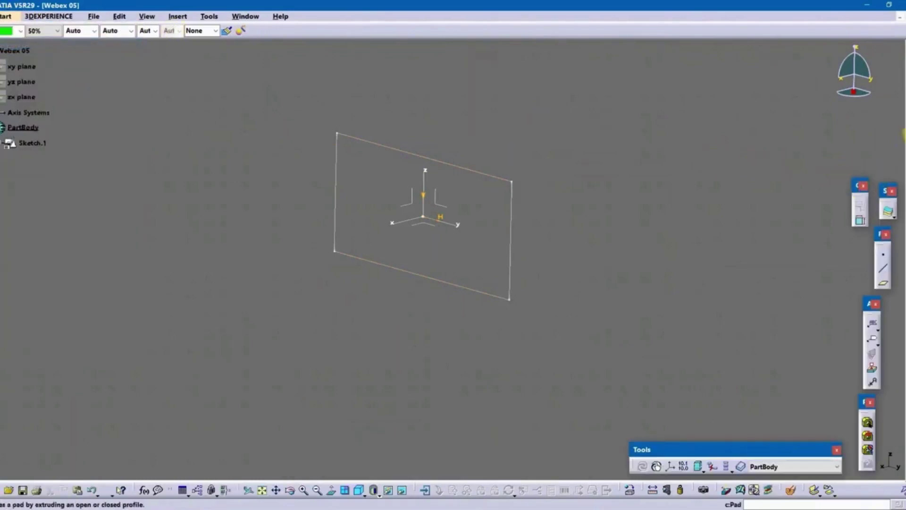
Step: Pad the rectangle sketch by 20 mm in the reversed direction
click(905, 131)
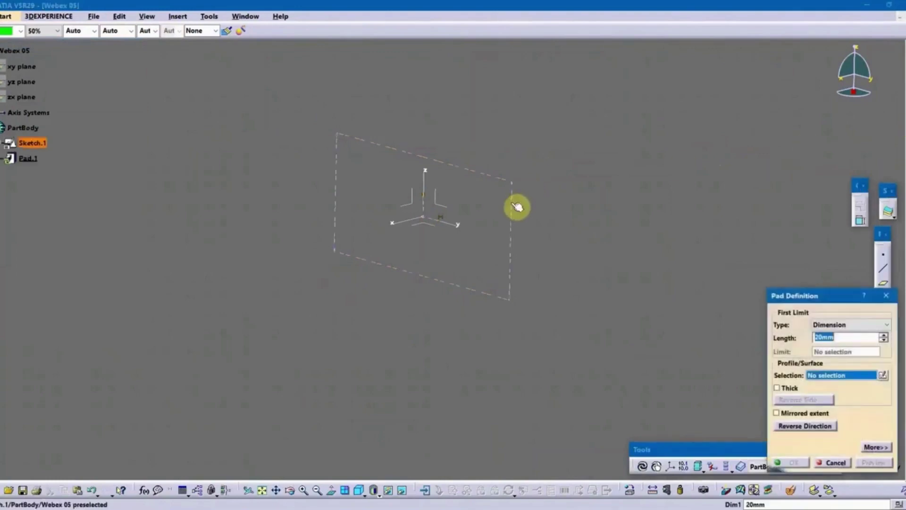
click(511, 203)
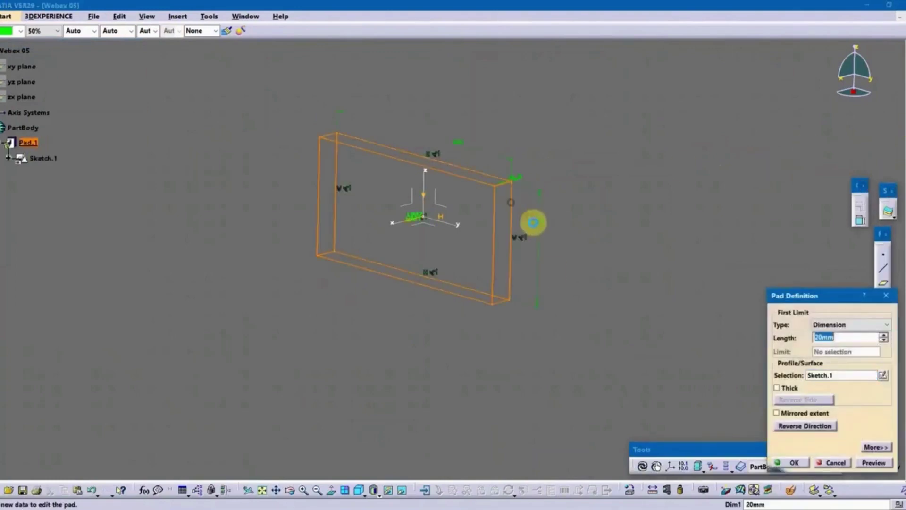
click(781, 426)
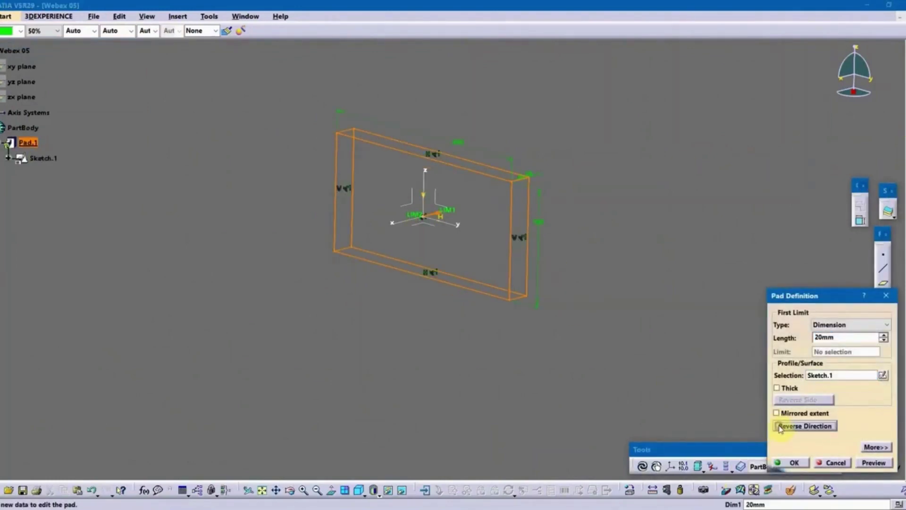
click(795, 463)
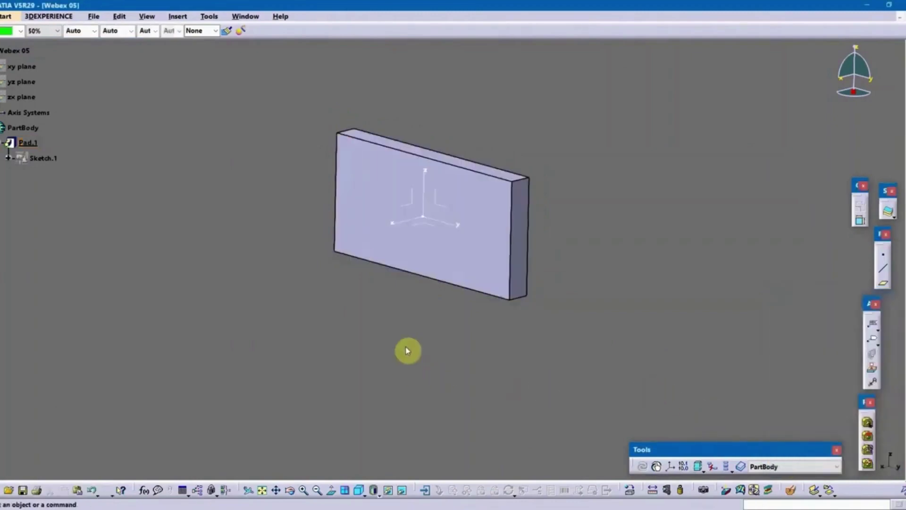
middle_drag(408, 350, 492, 313)
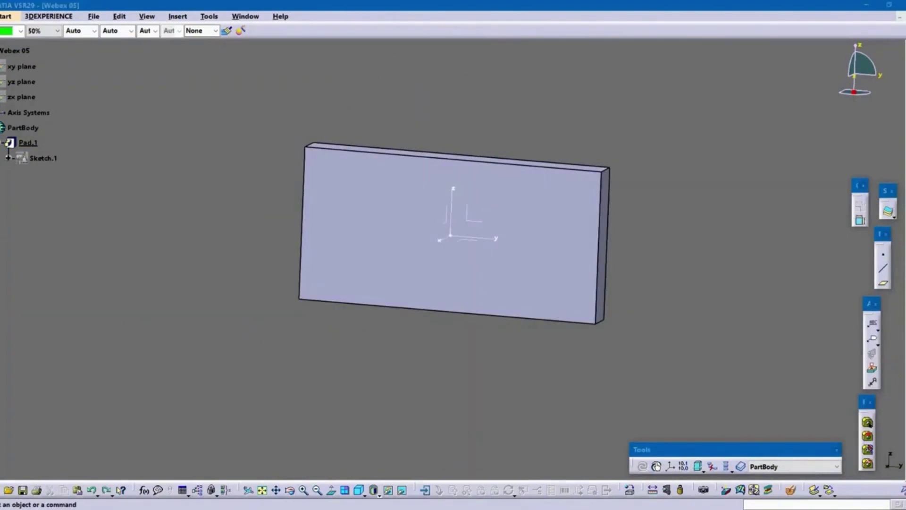
Step: Switch to the Drafting workbench and create a new drawing with an empty A3 ISO sheet at 1:1 scale
click(6, 18)
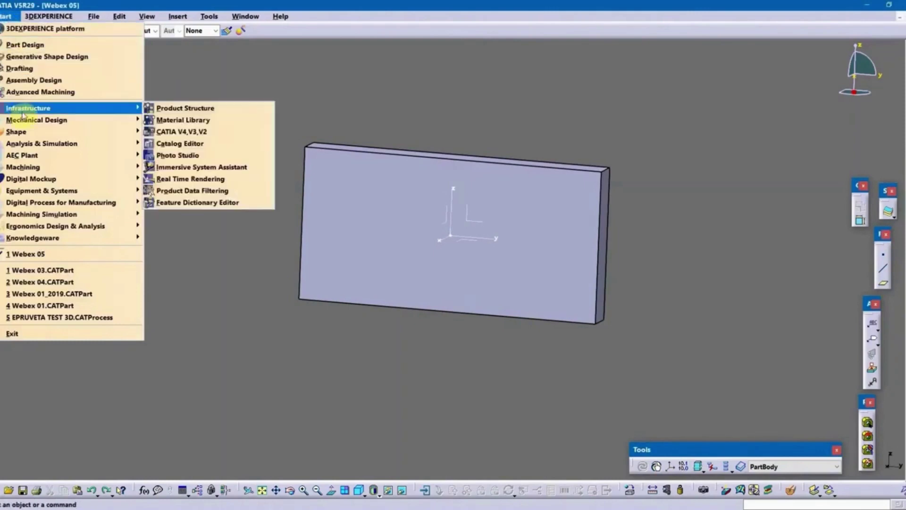
mouse_move(26, 123)
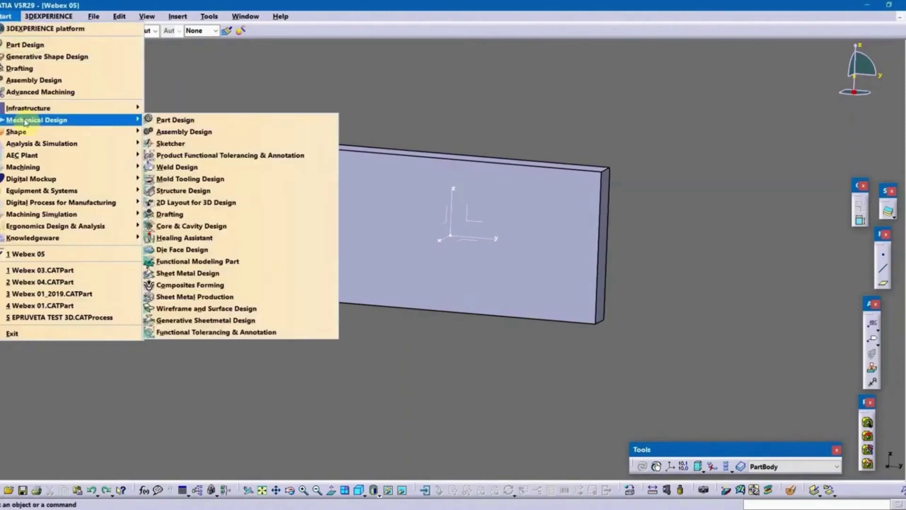
click(171, 219)
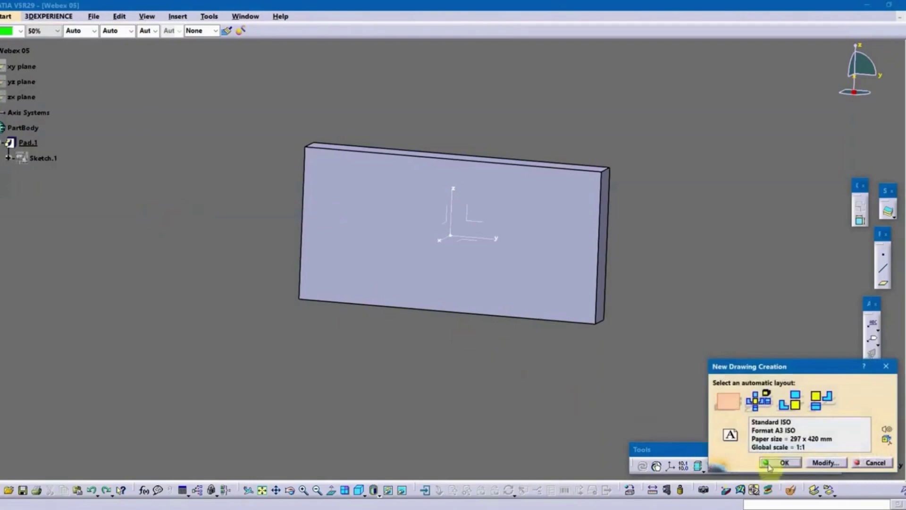
click(787, 464)
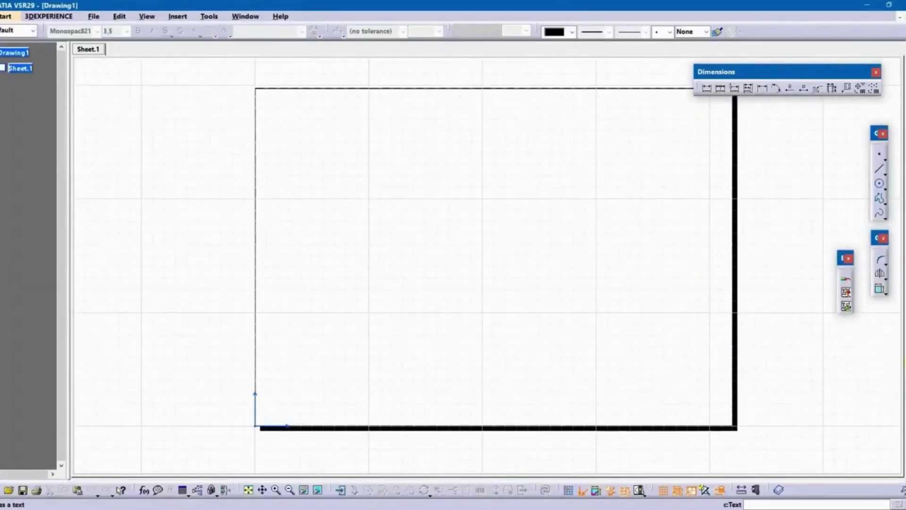
Step: Place the text "CADCAM" near the middle of the drawing sheet
click(905, 361)
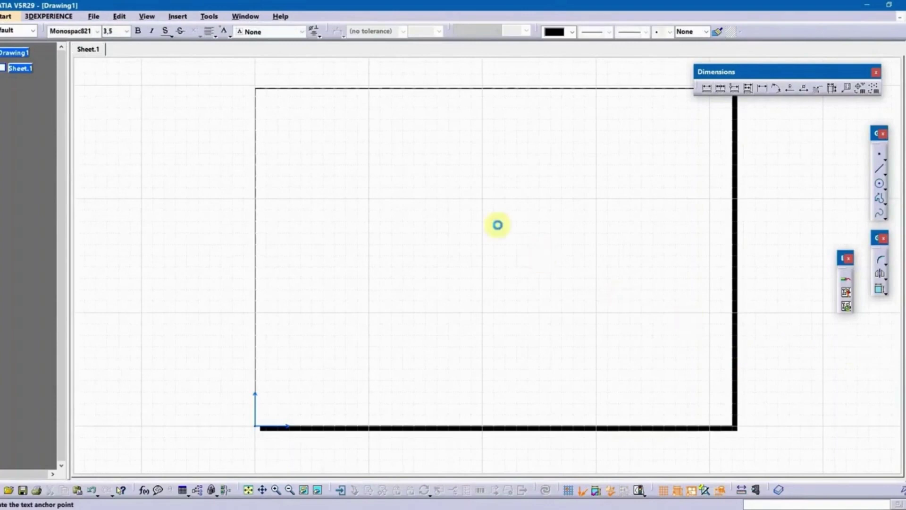
click(454, 214)
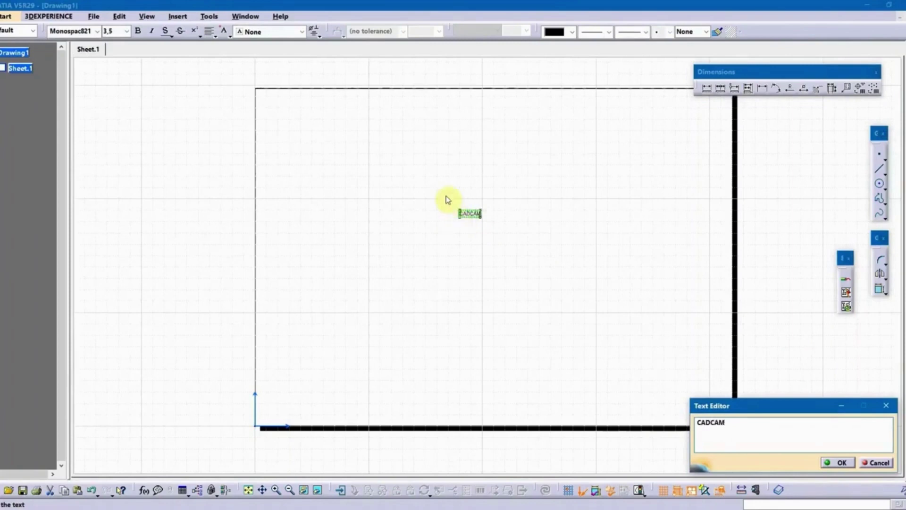
click(838, 462)
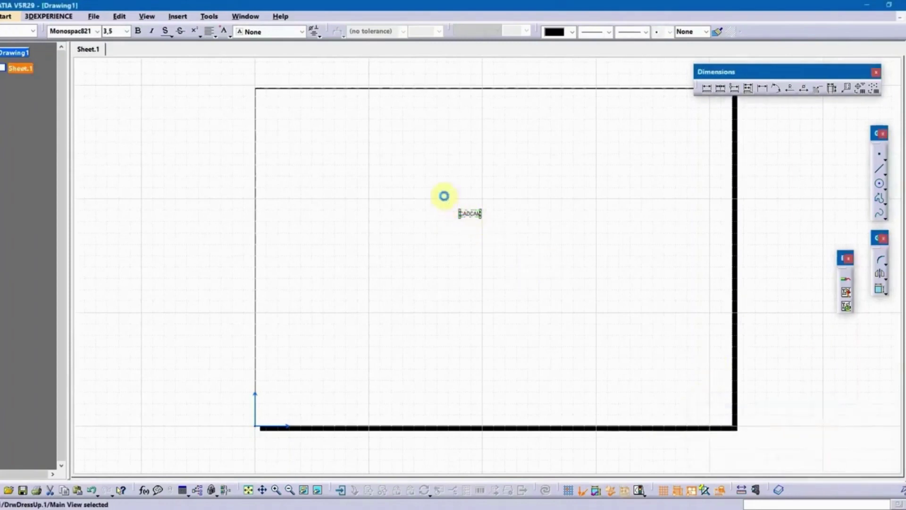
Step: Select the CADCAM text and enlarge its font size, ending at 20 mm
drag(439, 192, 505, 243)
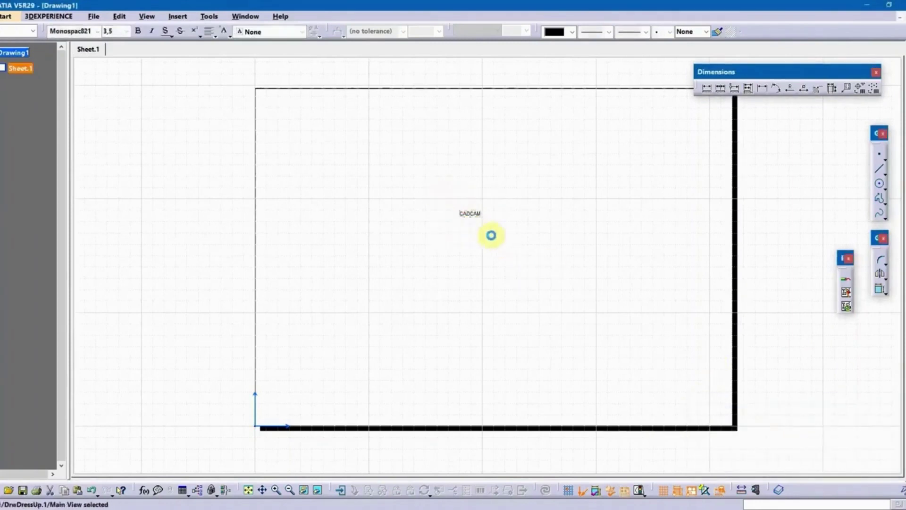
click(127, 31)
click(121, 84)
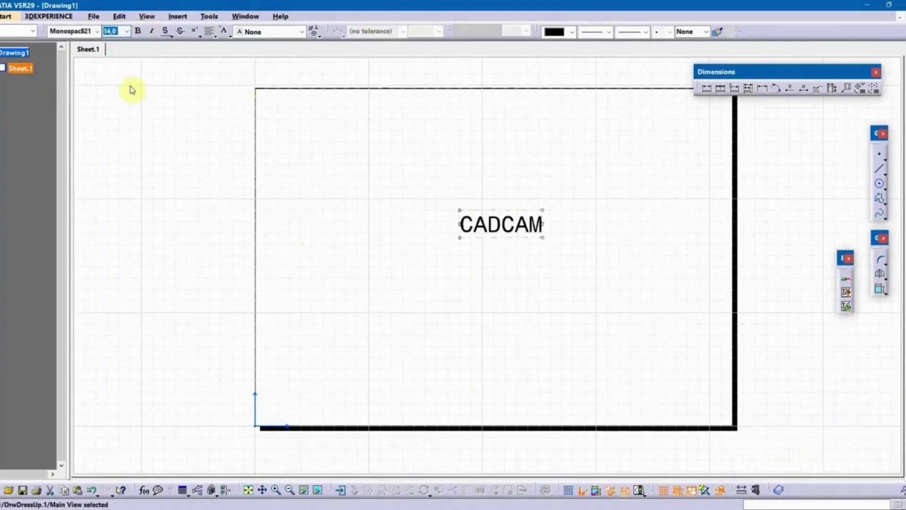
click(128, 36)
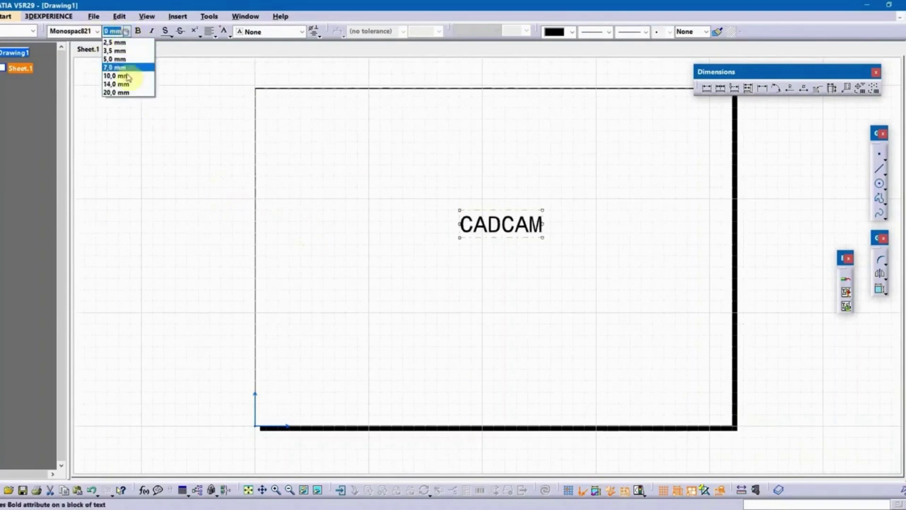
click(125, 92)
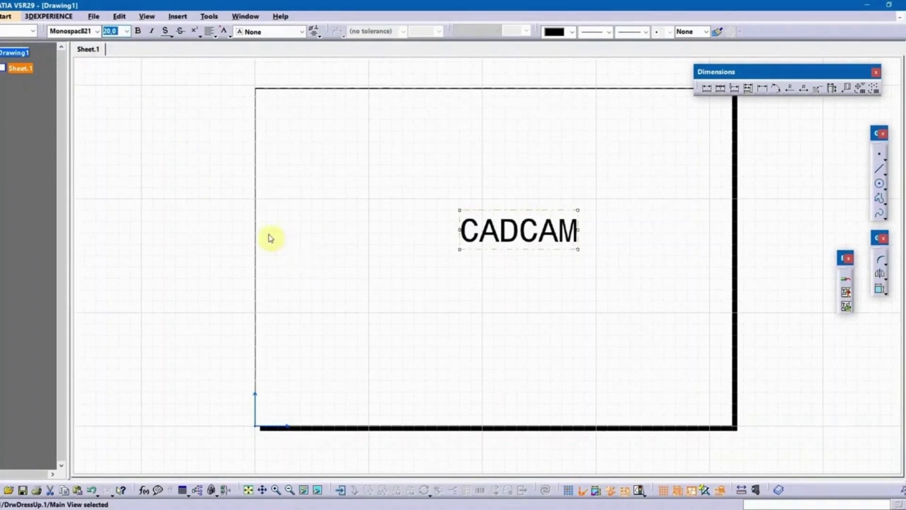
Step: Save the drawing in DXF format as W5 in the current folder and close it without saving the changes
click(94, 17)
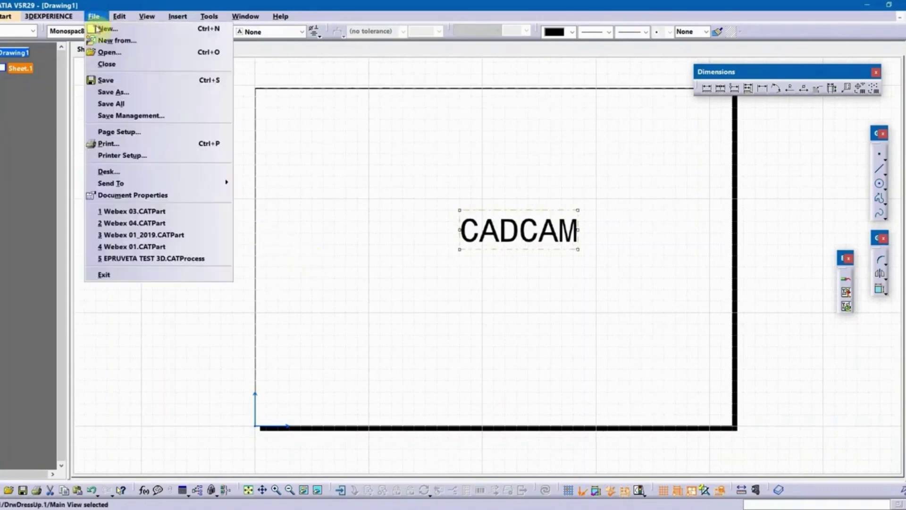
click(112, 91)
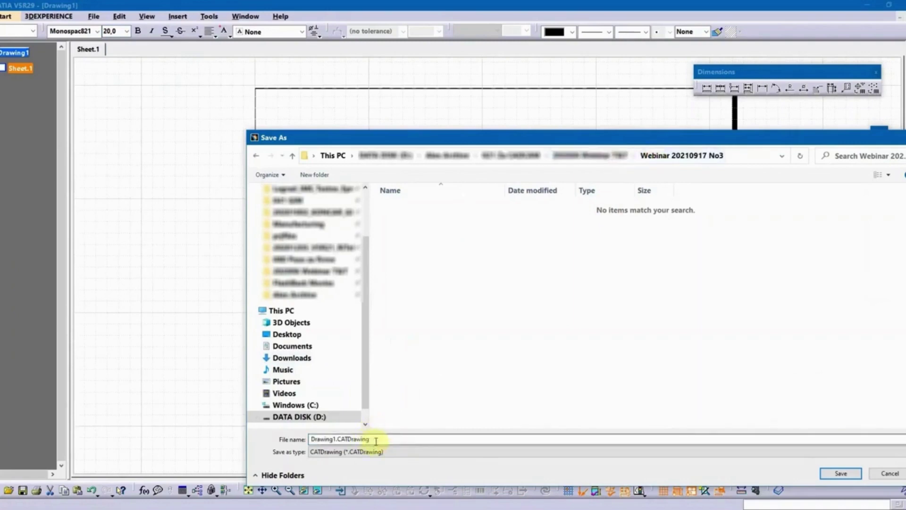
click(385, 453)
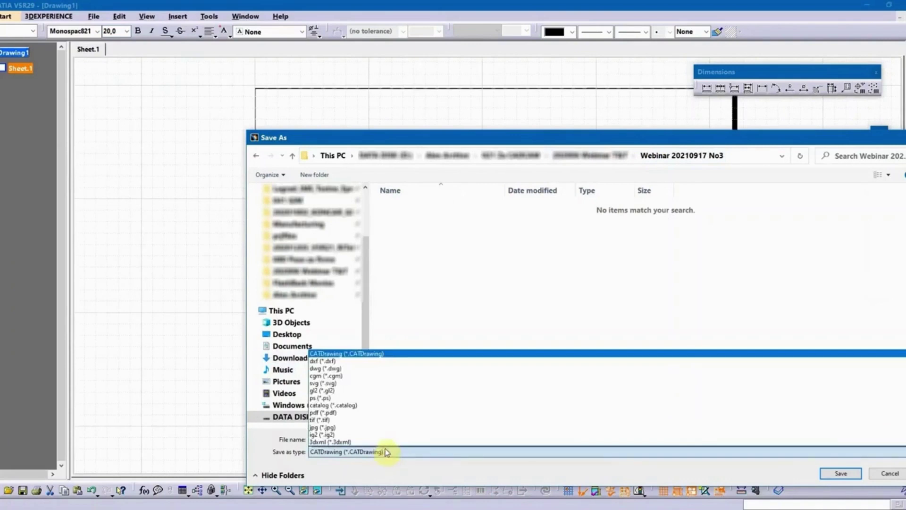
click(373, 361)
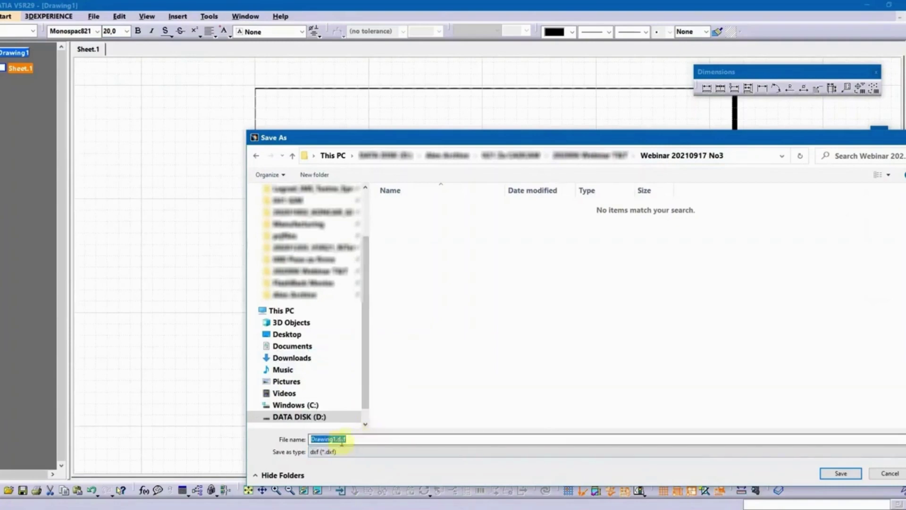
click(366, 440)
text(W5)
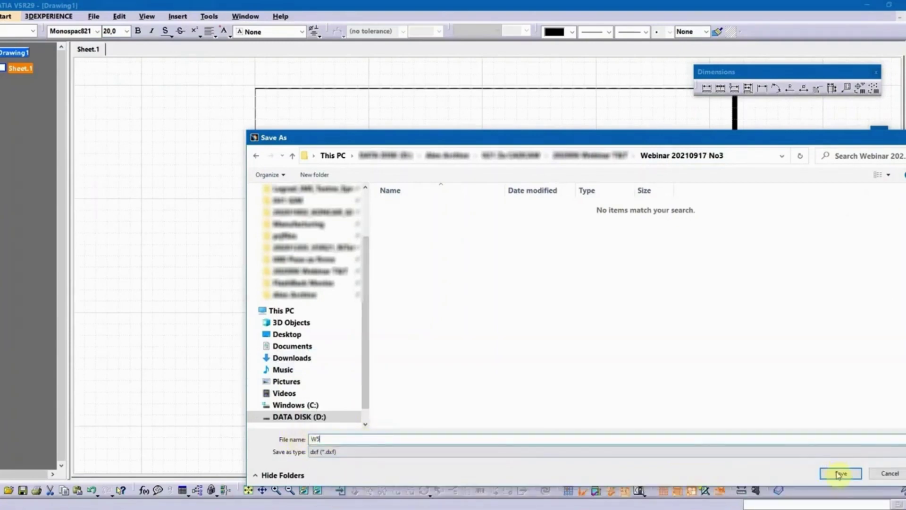
click(839, 473)
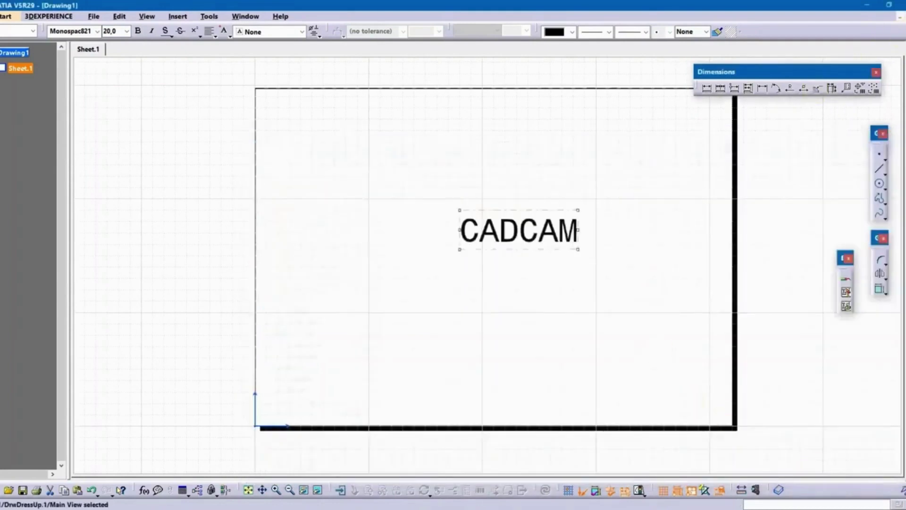
click(905, 17)
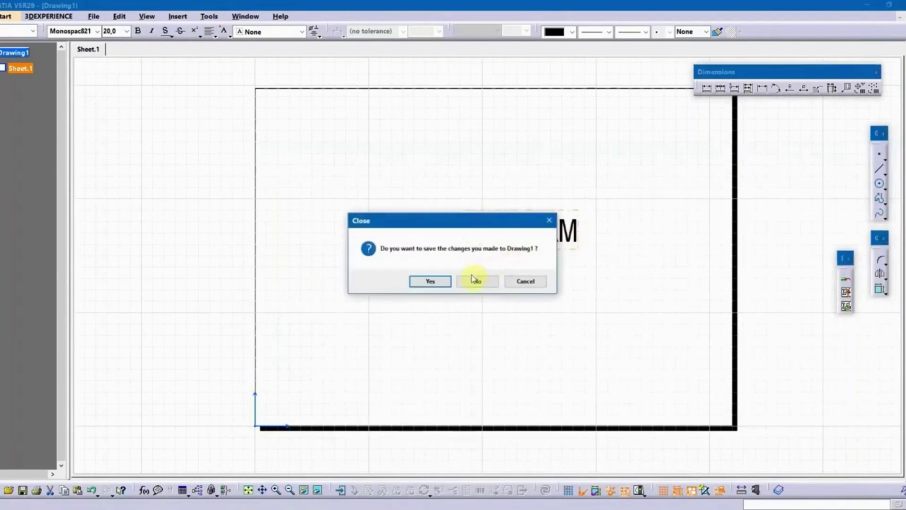
click(475, 282)
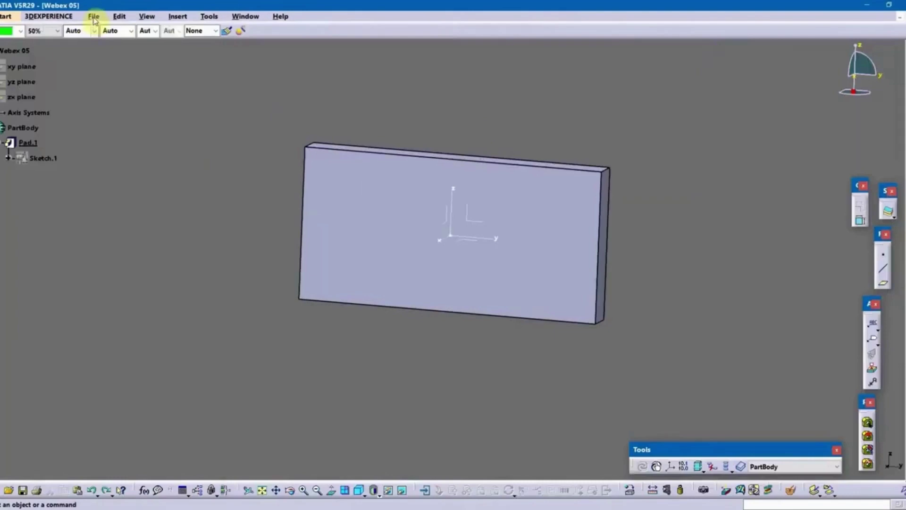
Step: Open the file W5.dxf from the Webinar 20210917 No3 folder
click(93, 18)
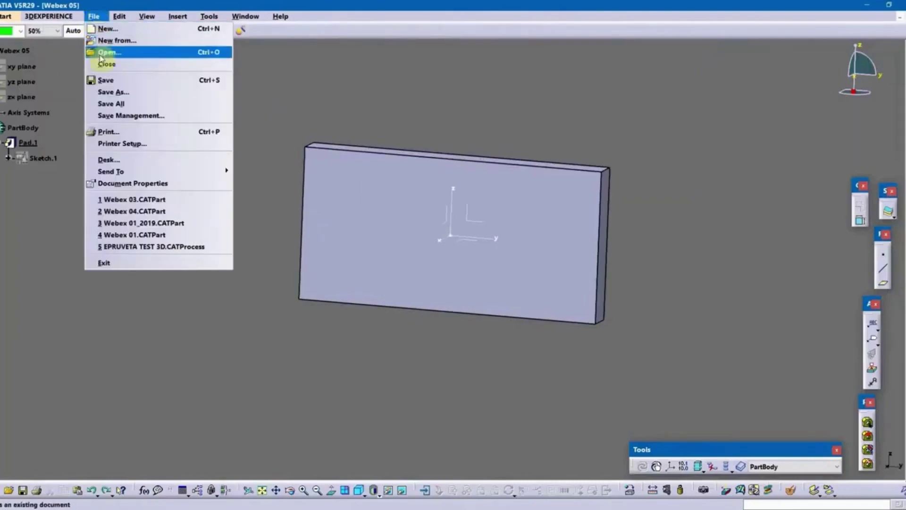
click(109, 53)
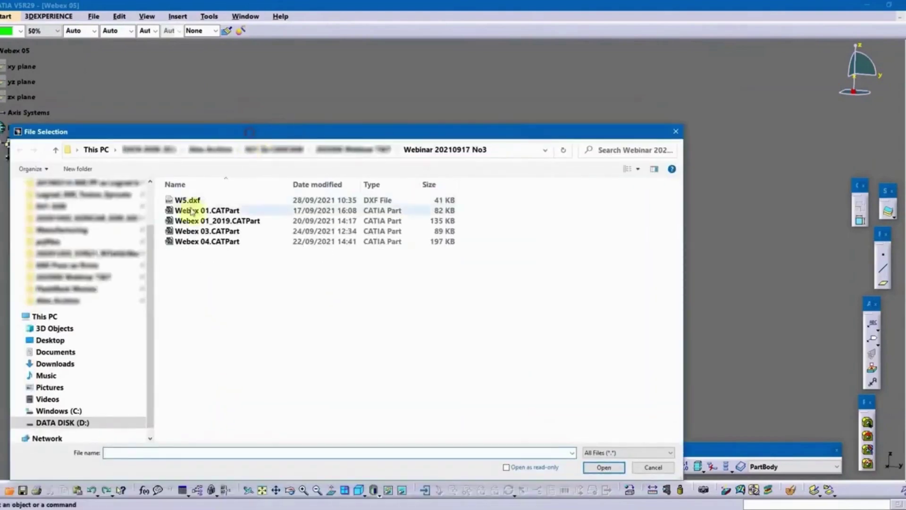
click(195, 201)
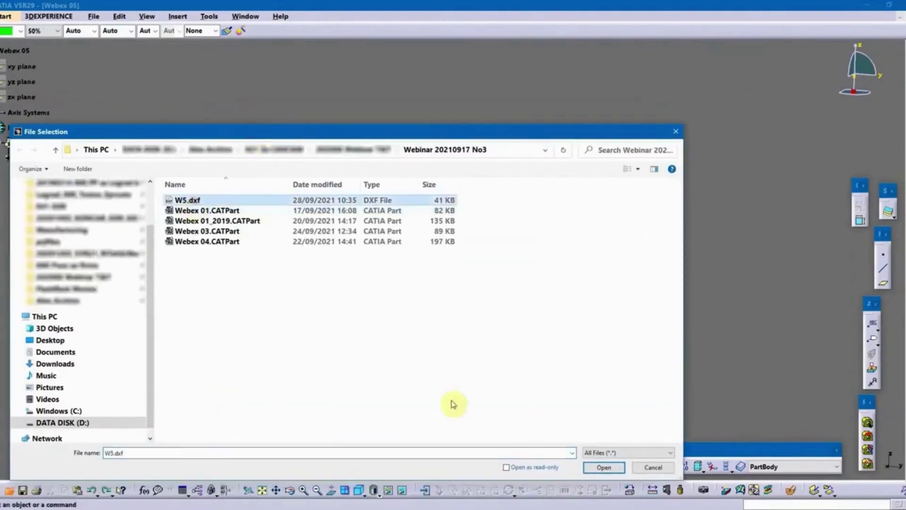
click(595, 468)
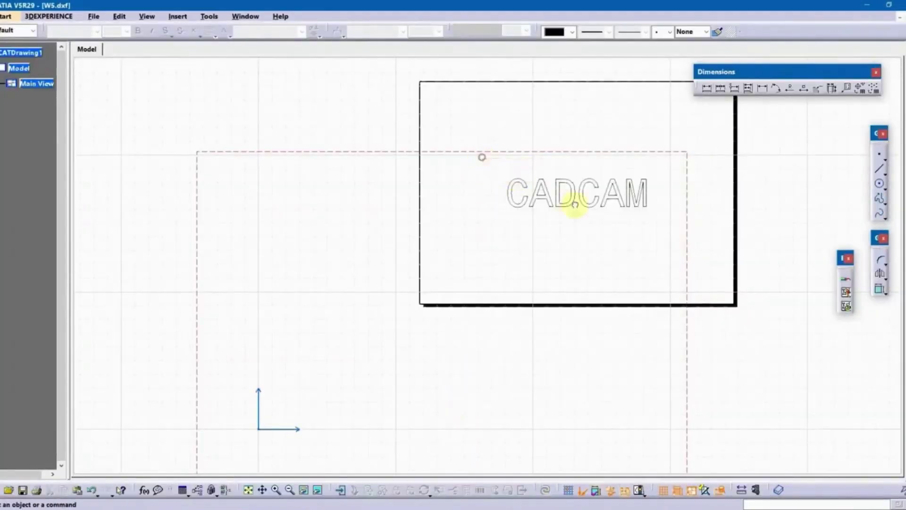
Step: Select all the outlines of the CADCAM lettering in the DXF drawing and copy them
drag(575, 204, 675, 236)
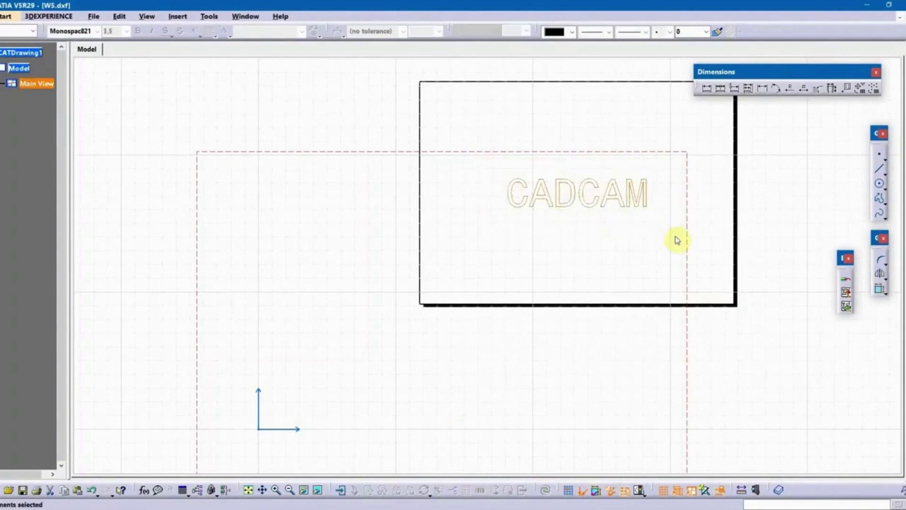
right_click(609, 200)
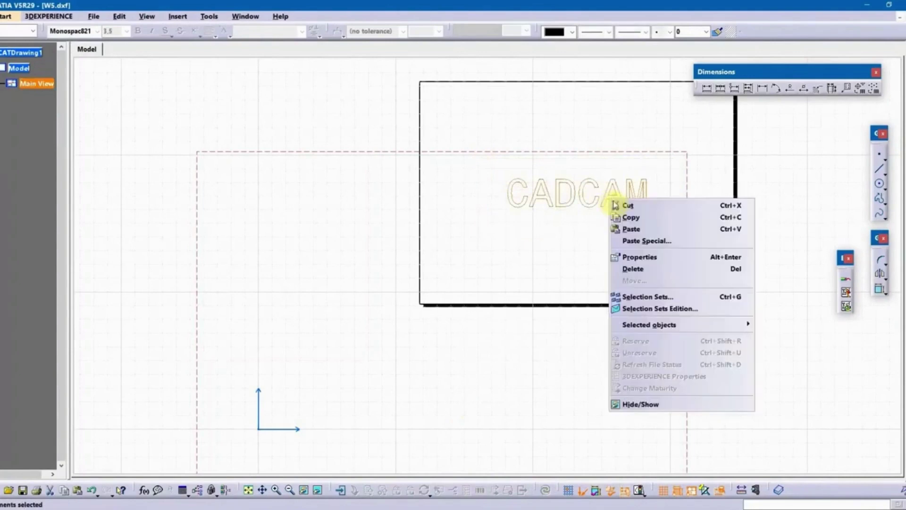
click(629, 217)
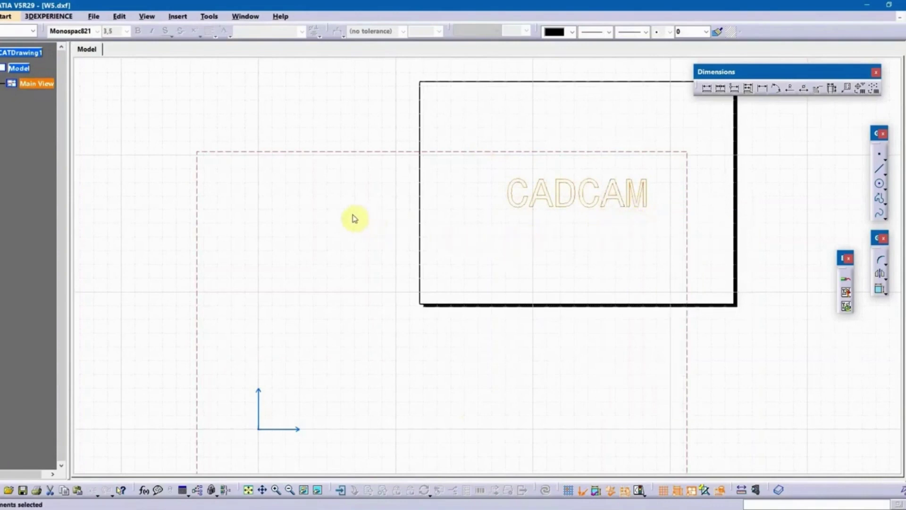
Step: Return to the Webex 05 part and create a positioned sketch on the axis system's YZ plane with implicit origin and orientation
key(ctrl+Tab)
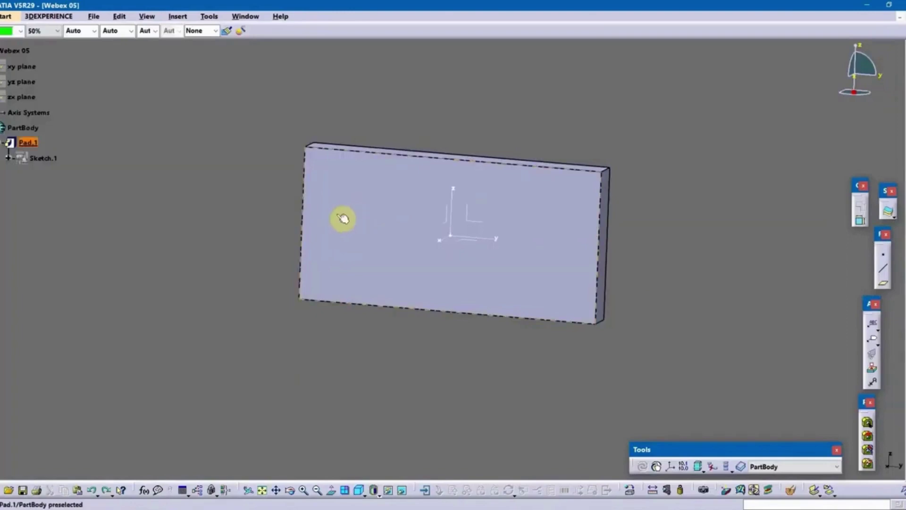
click(478, 227)
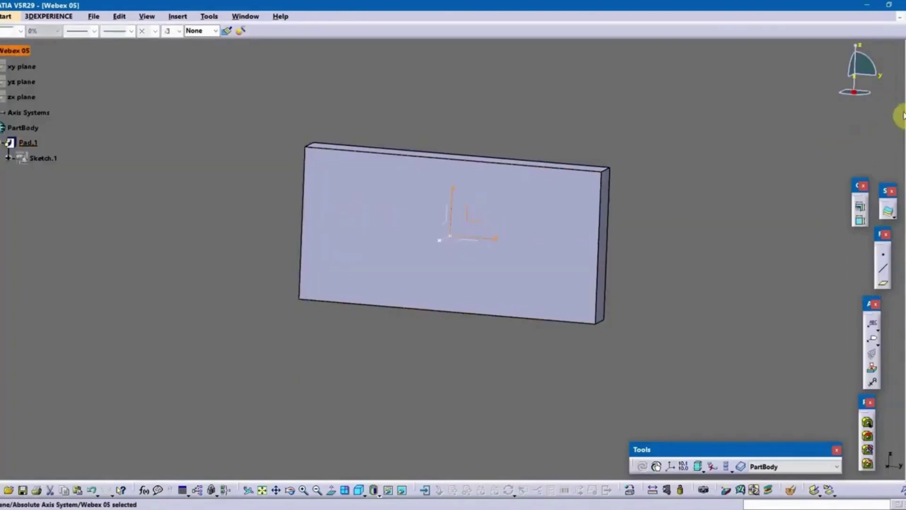
click(905, 117)
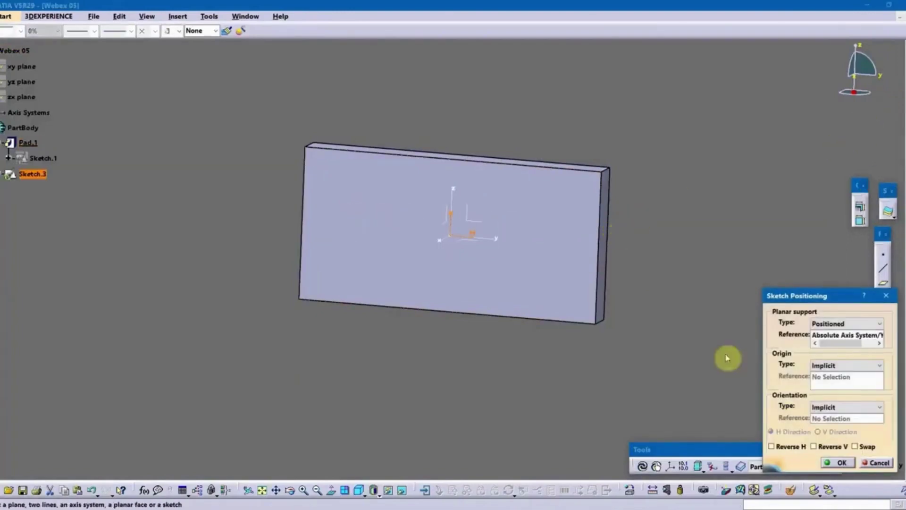
click(837, 464)
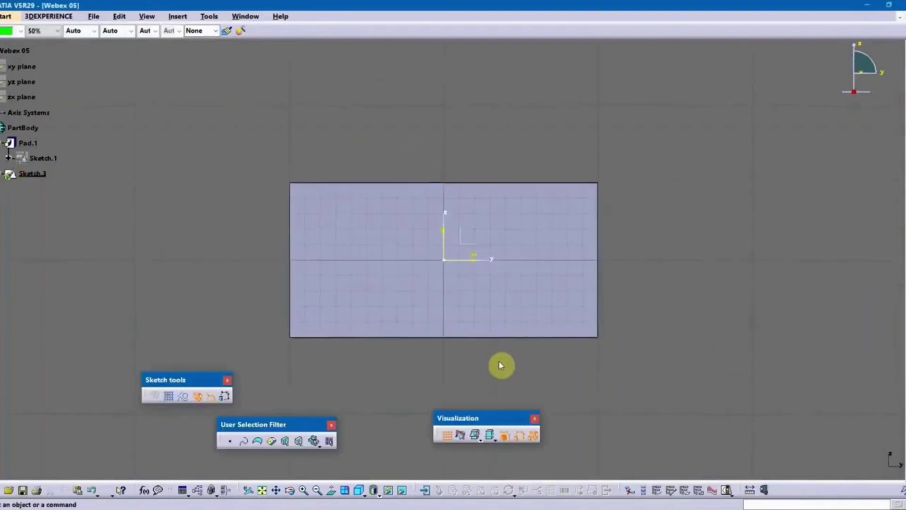
Step: Paste the copied CADCAM outlines into the new sketch
right_click(32, 175)
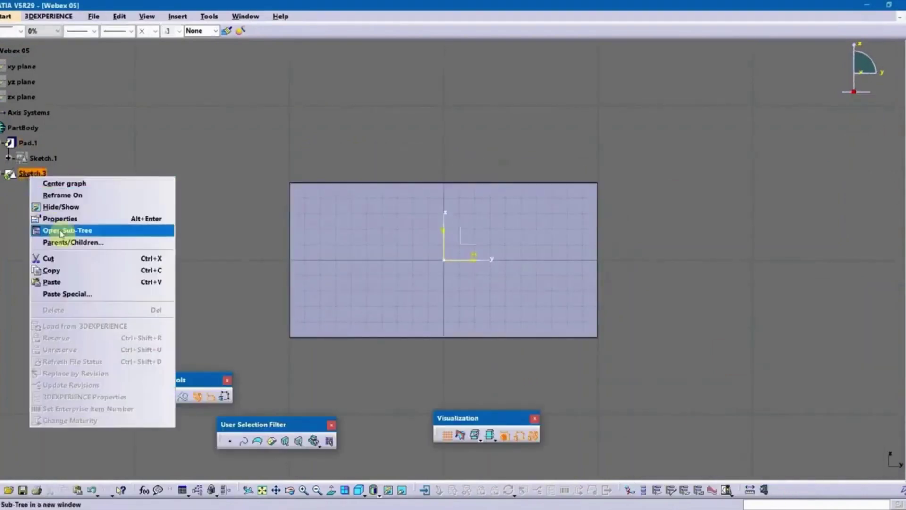
click(62, 284)
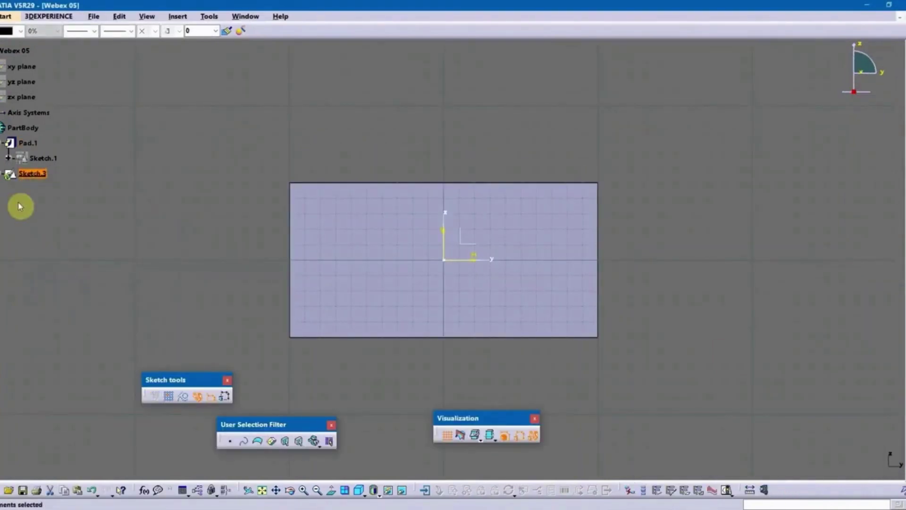
click(4, 177)
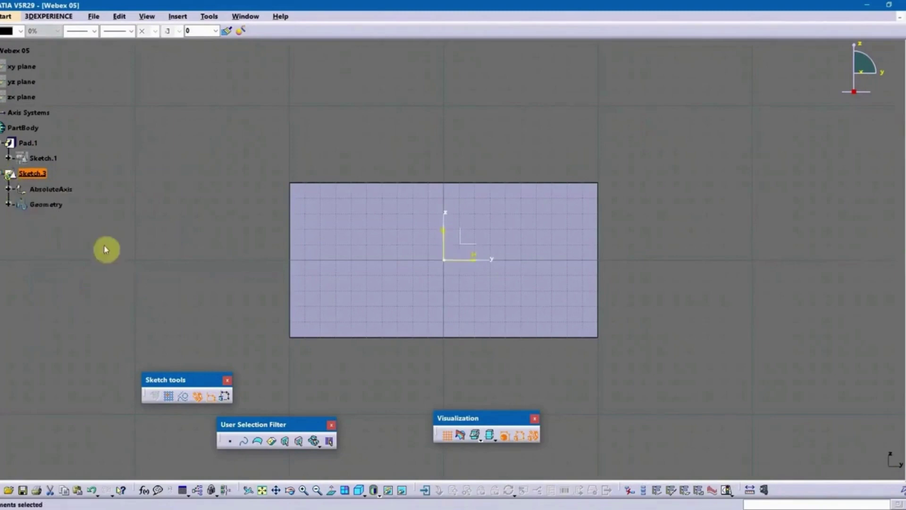
mouse_move(455, 299)
middle_down()
mouse_move(449, 293)
mouse_move(471, 243)
mouse_move(500, 415)
middle_up()
click(474, 189)
drag(540, 221, 548, 230)
Step: Translate the CADCAM outlines without duplicating them so the lettering is centred on the plate, and exit the sketch
click(905, 373)
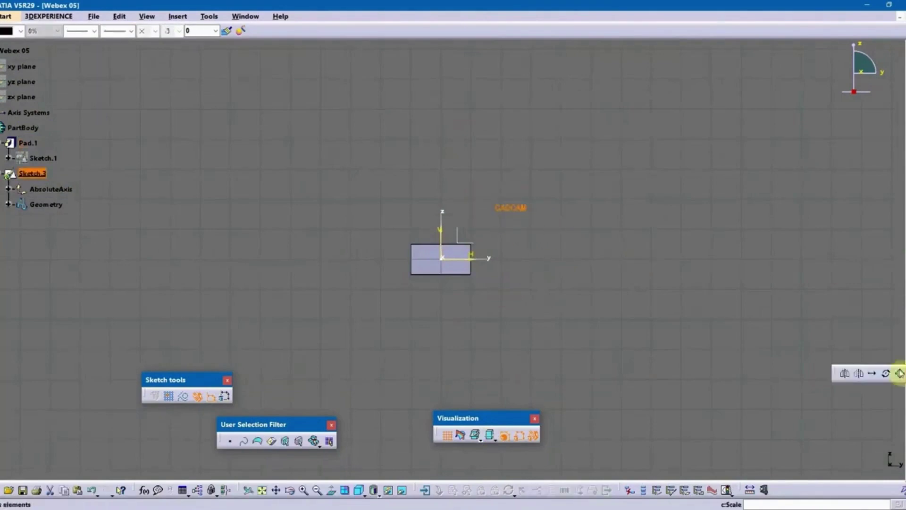
click(872, 375)
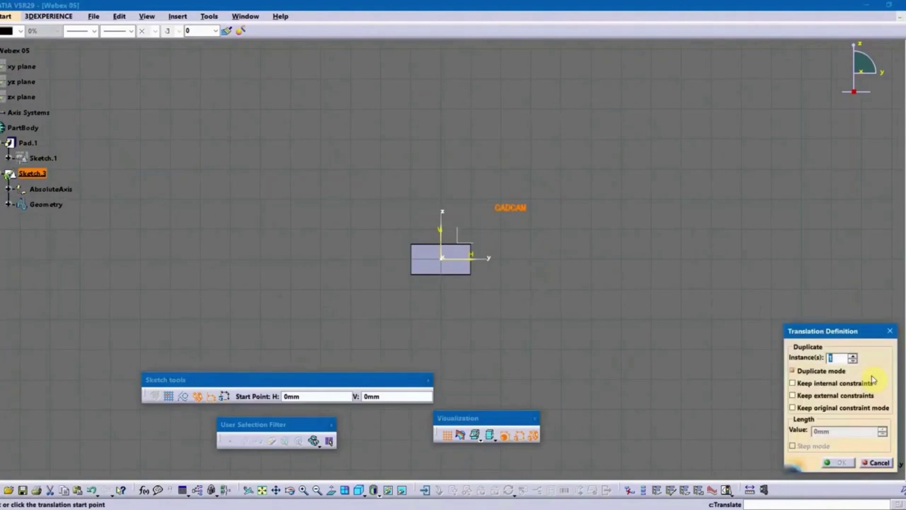
click(792, 371)
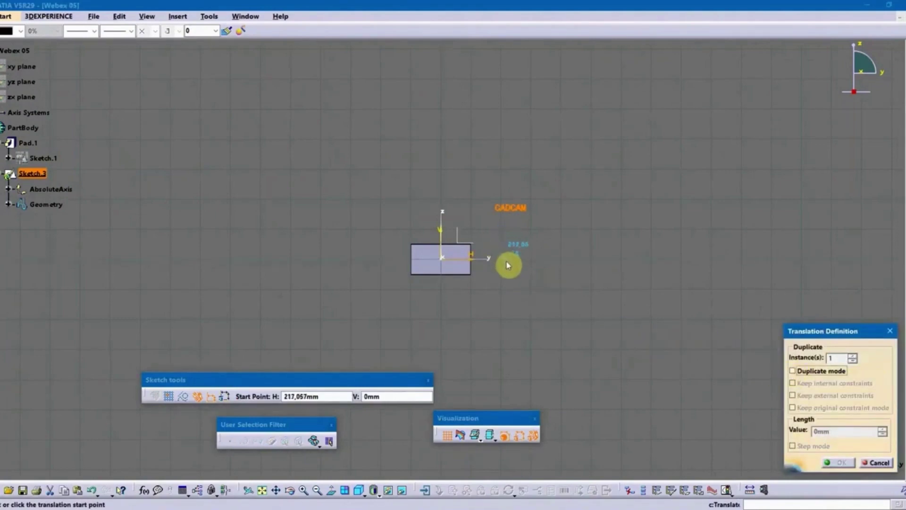
click(511, 210)
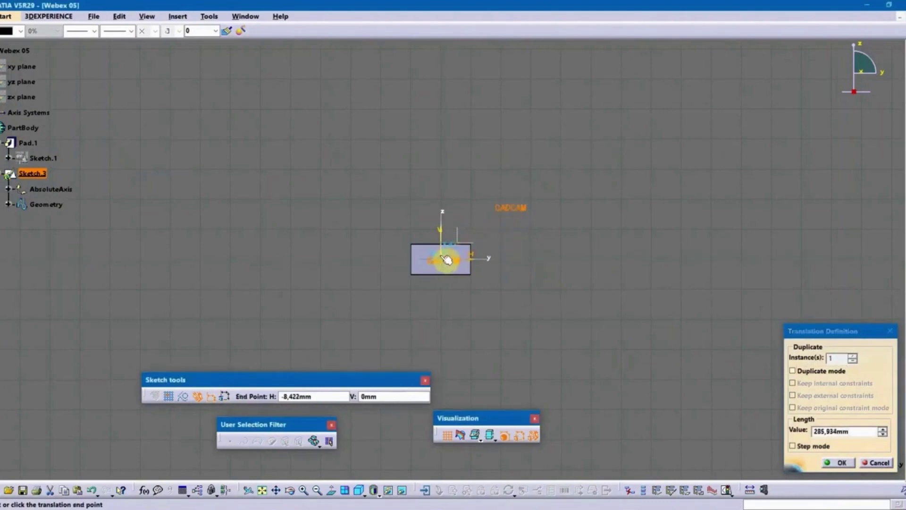
middle_drag(446, 219, 459, 136)
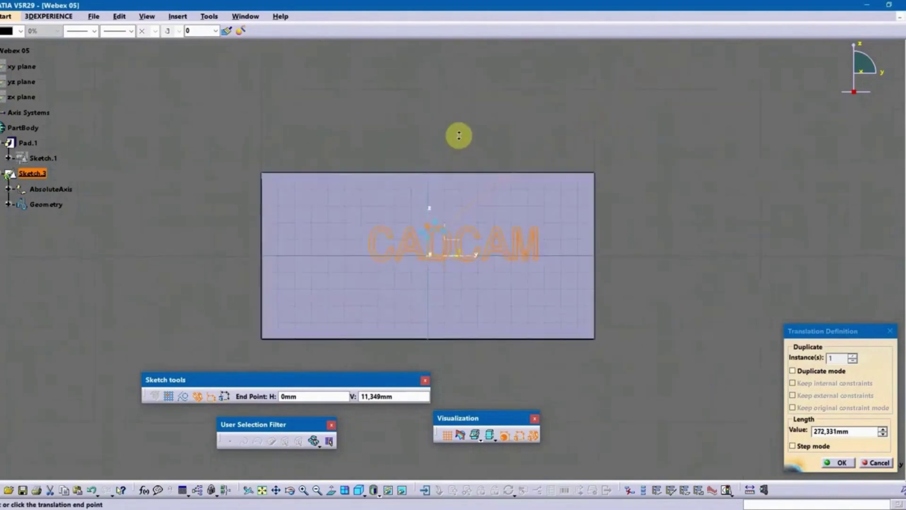
click(407, 251)
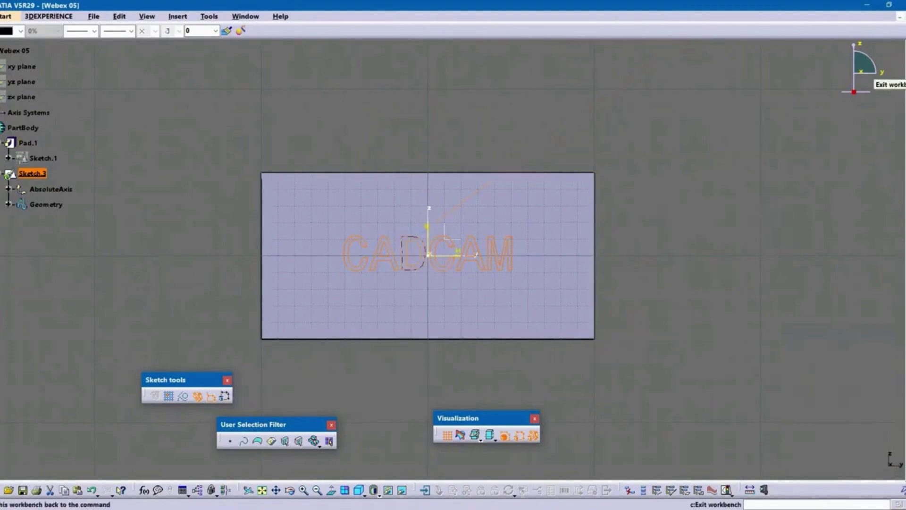
mouse_move(716, 182)
middle_down()
mouse_move(694, 253)
mouse_move(700, 168)
mouse_move(702, 183)
mouse_move(745, 179)
middle_up()
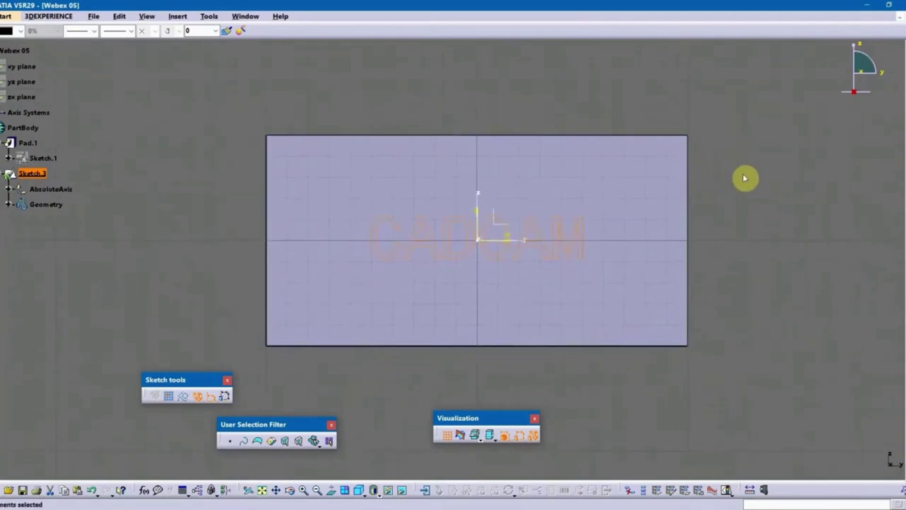
click(905, 82)
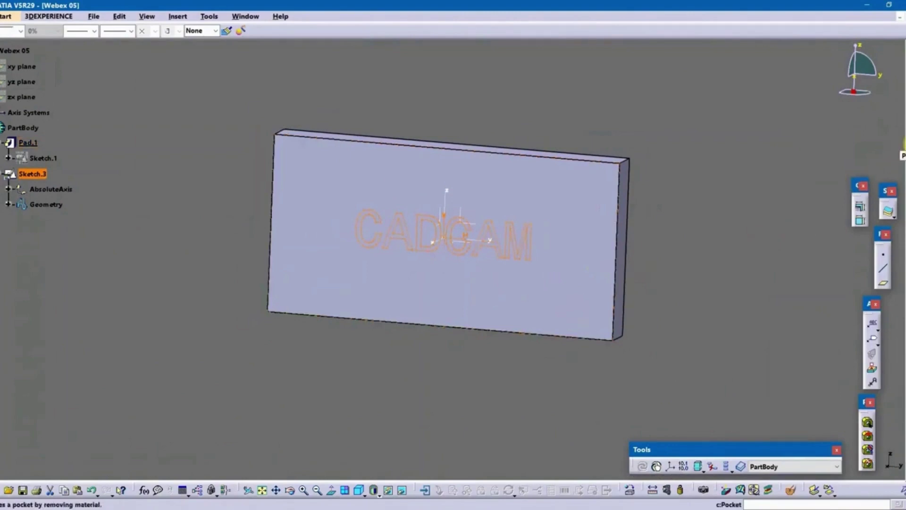
Step: Cut the CADCAM lettering sketch into the plate as a pocket 5 mm deep
click(903, 144)
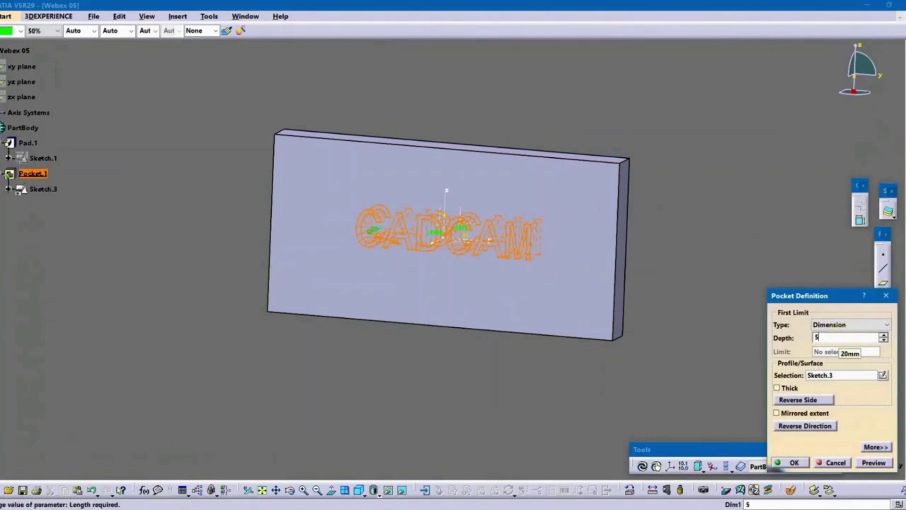
text(5)
key(Return)
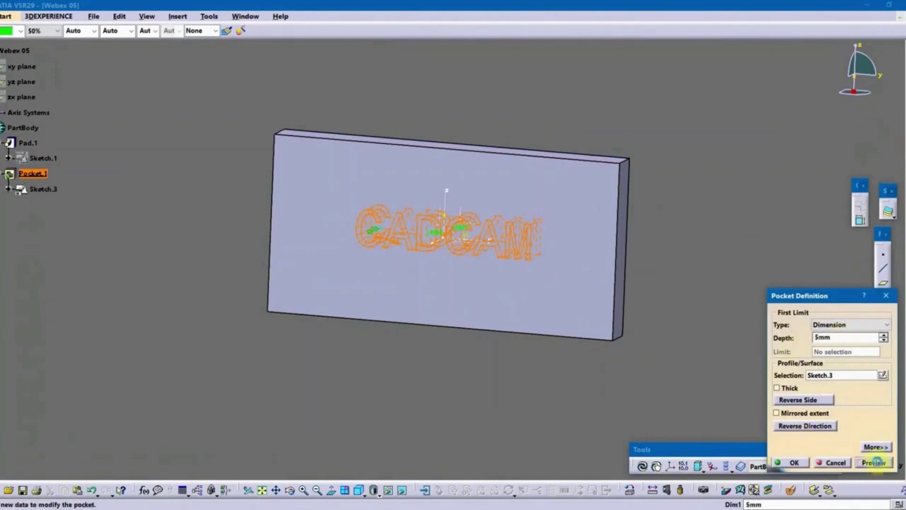
click(877, 461)
click(796, 463)
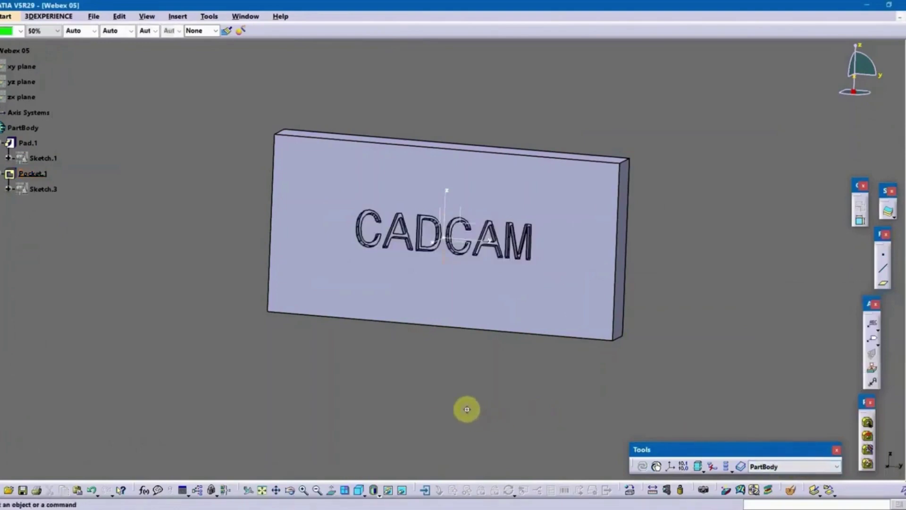
middle_drag(449, 358, 502, 377)
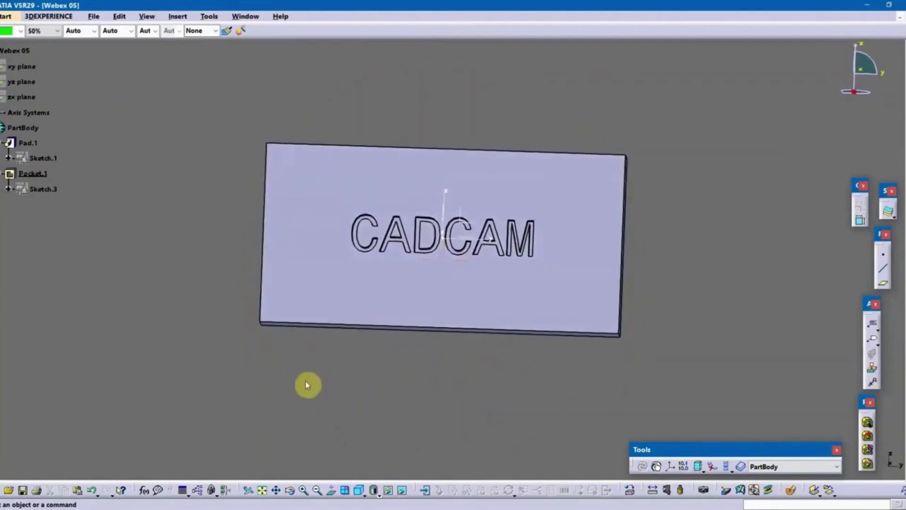